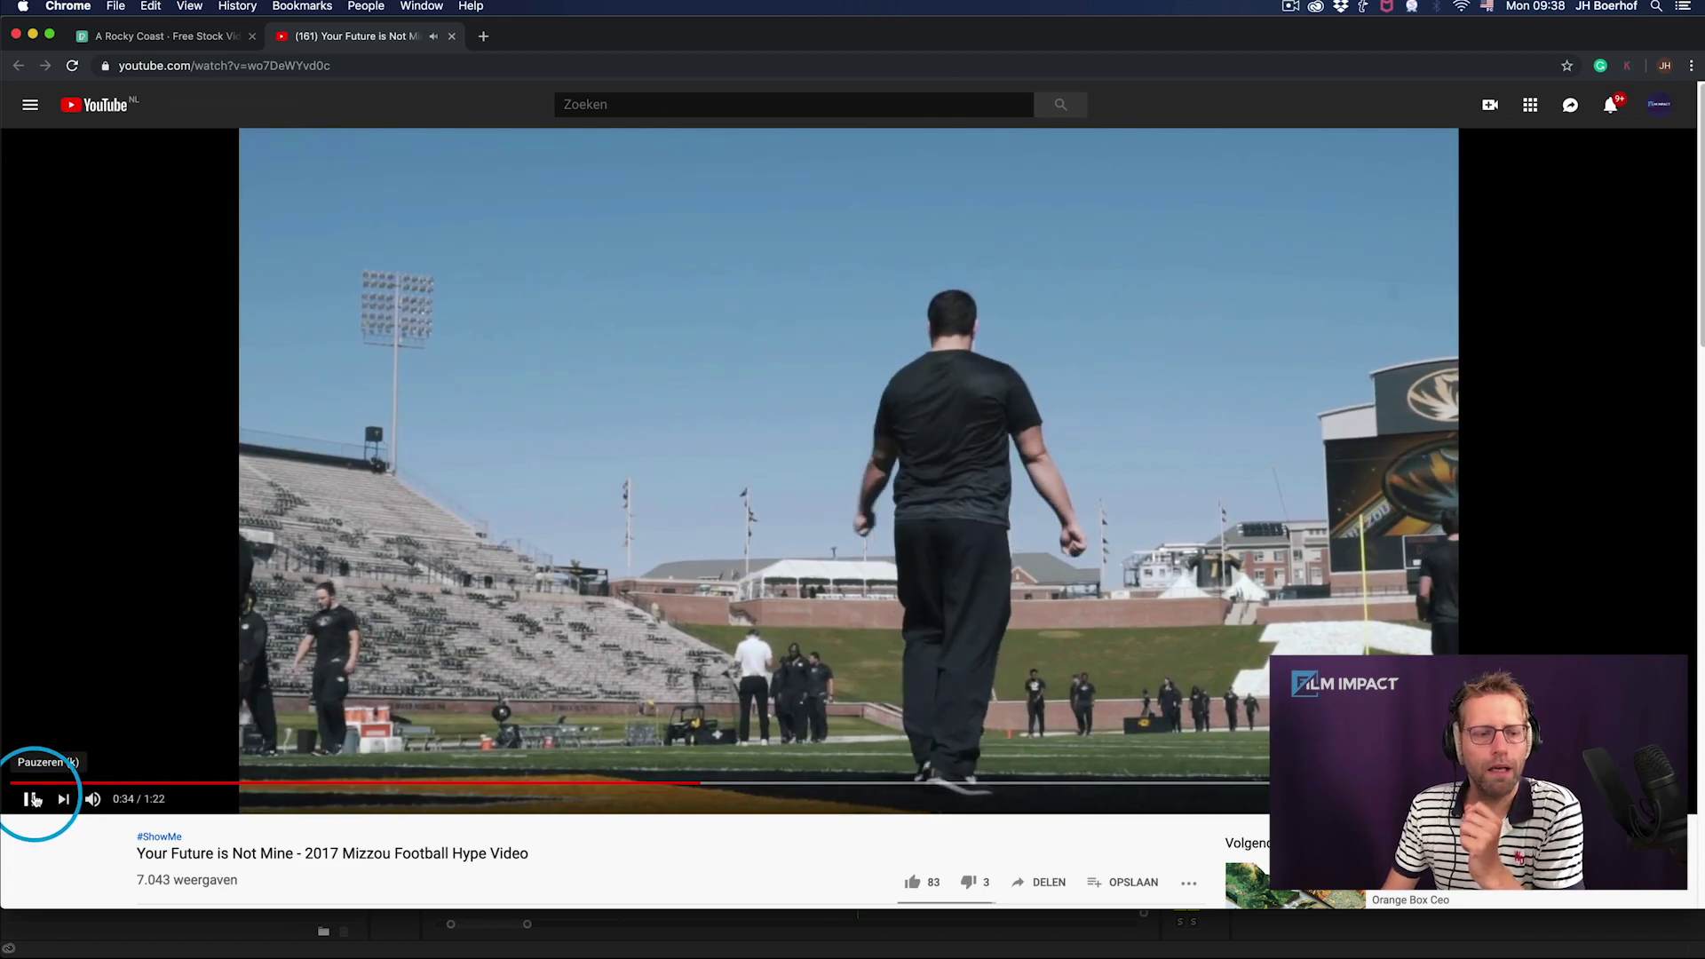
# - Replay the football hype video from 0:12 in YouTube, then bring Premiere Pro to the front
pyautogui.click(37, 799)
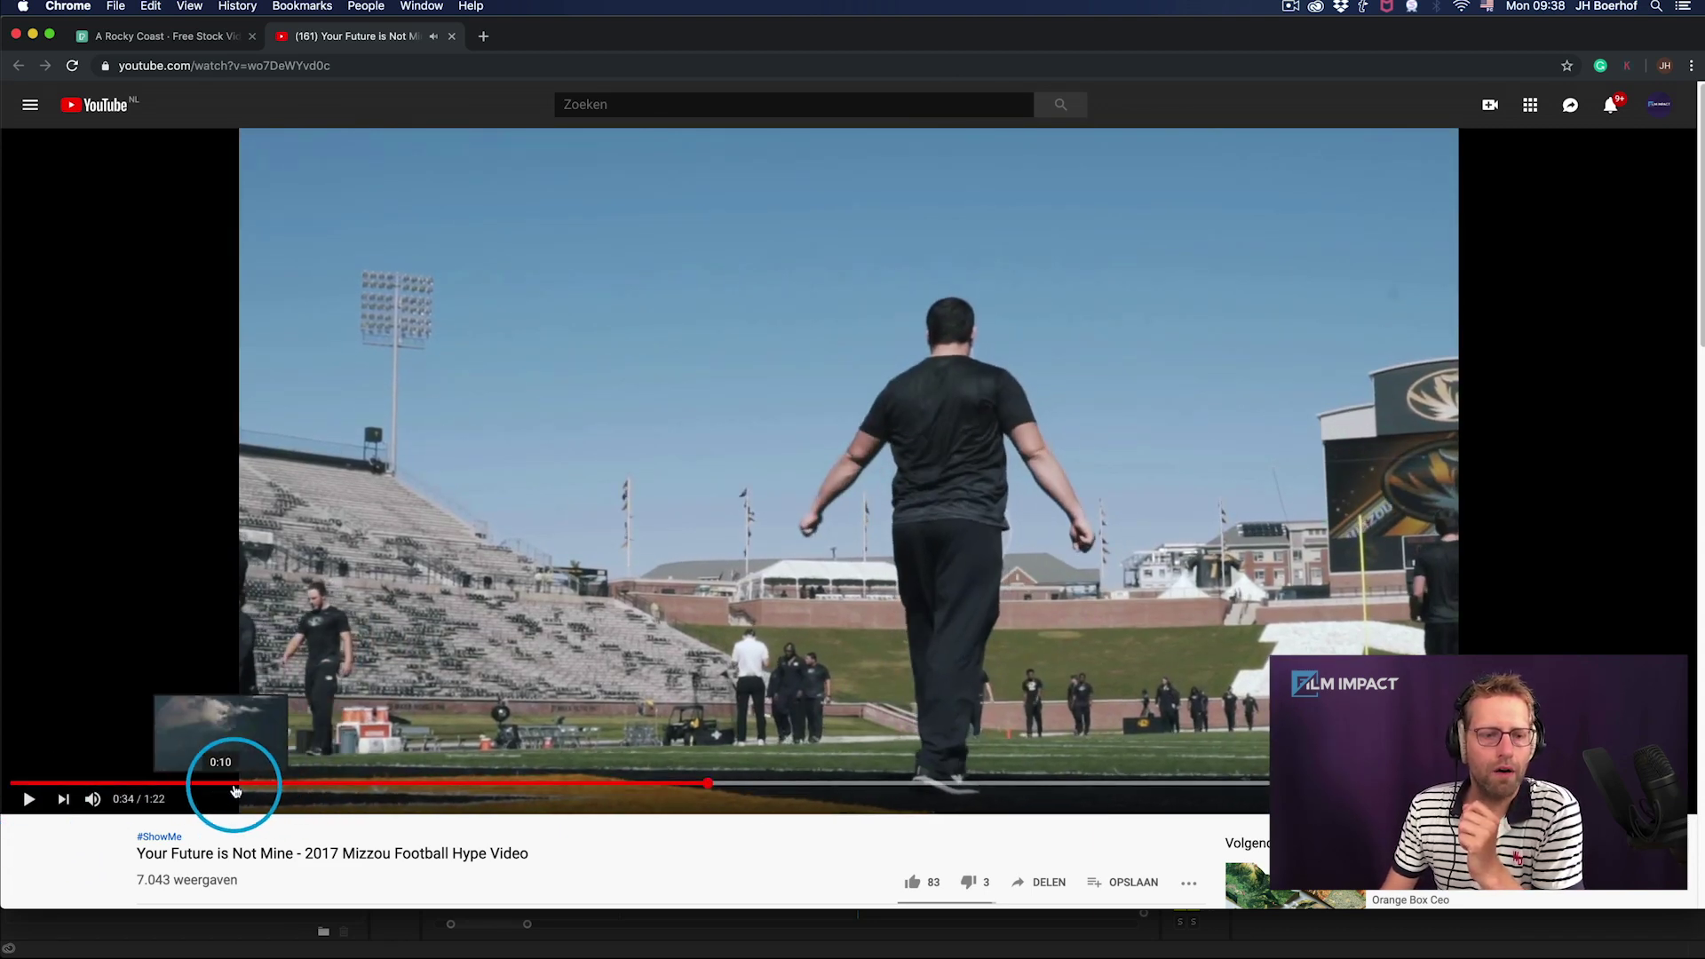
pyautogui.click(260, 784)
pyautogui.click(36, 810)
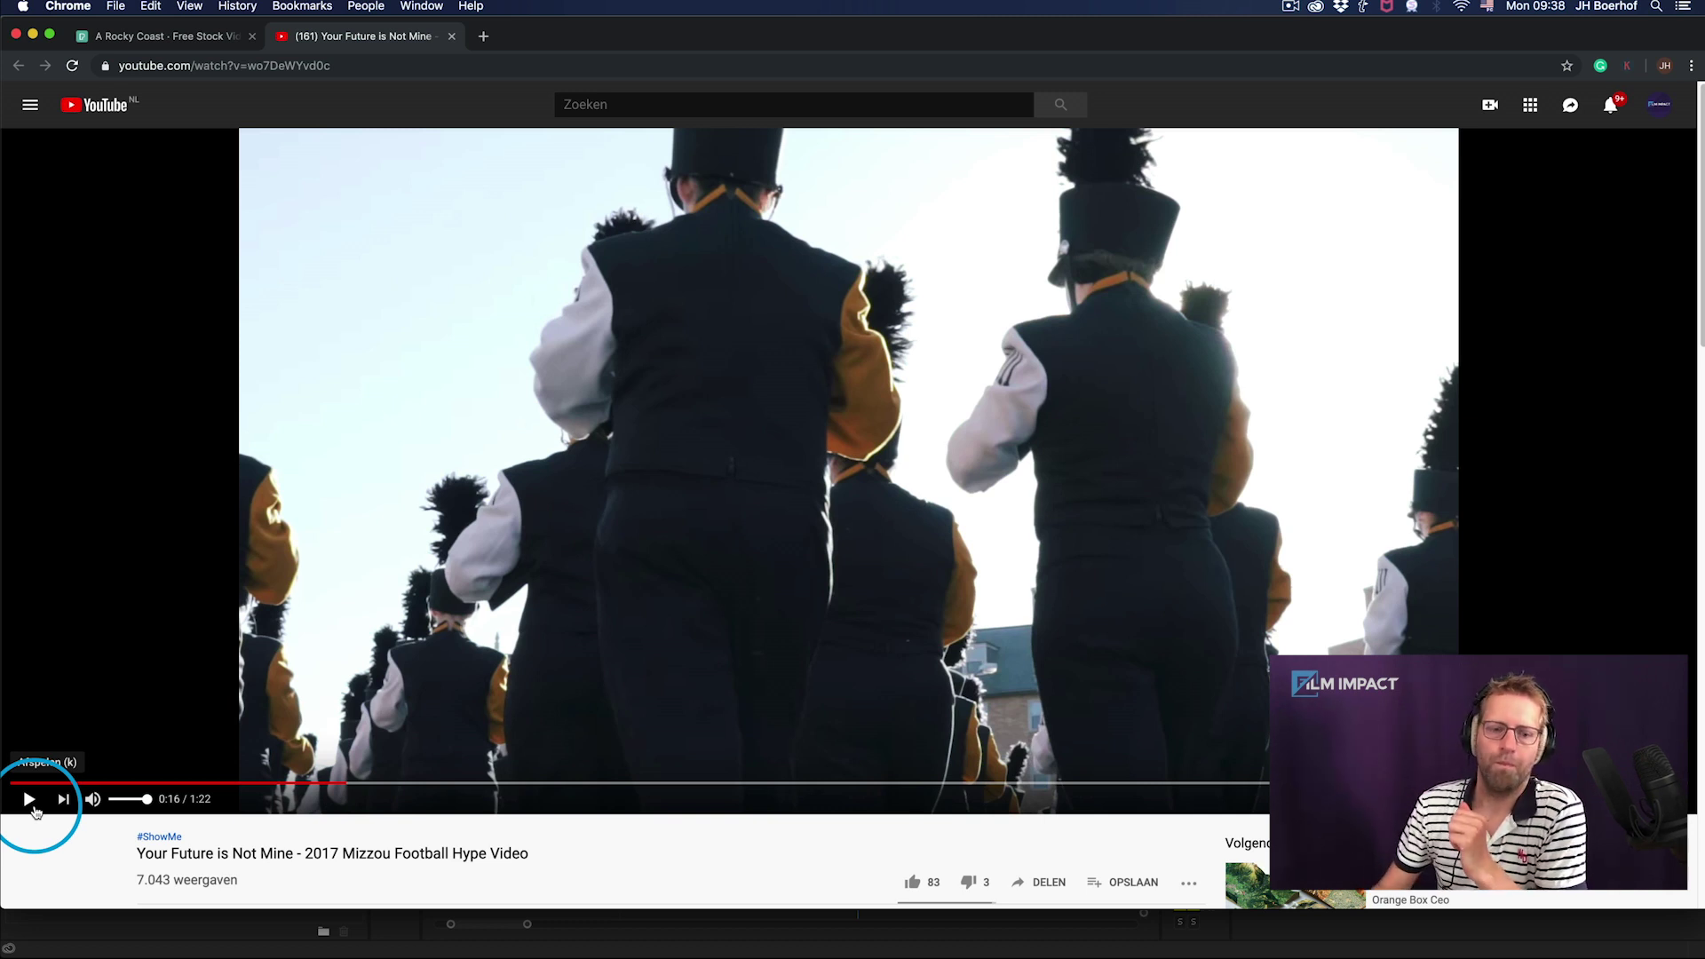
pyautogui.click(620, 939)
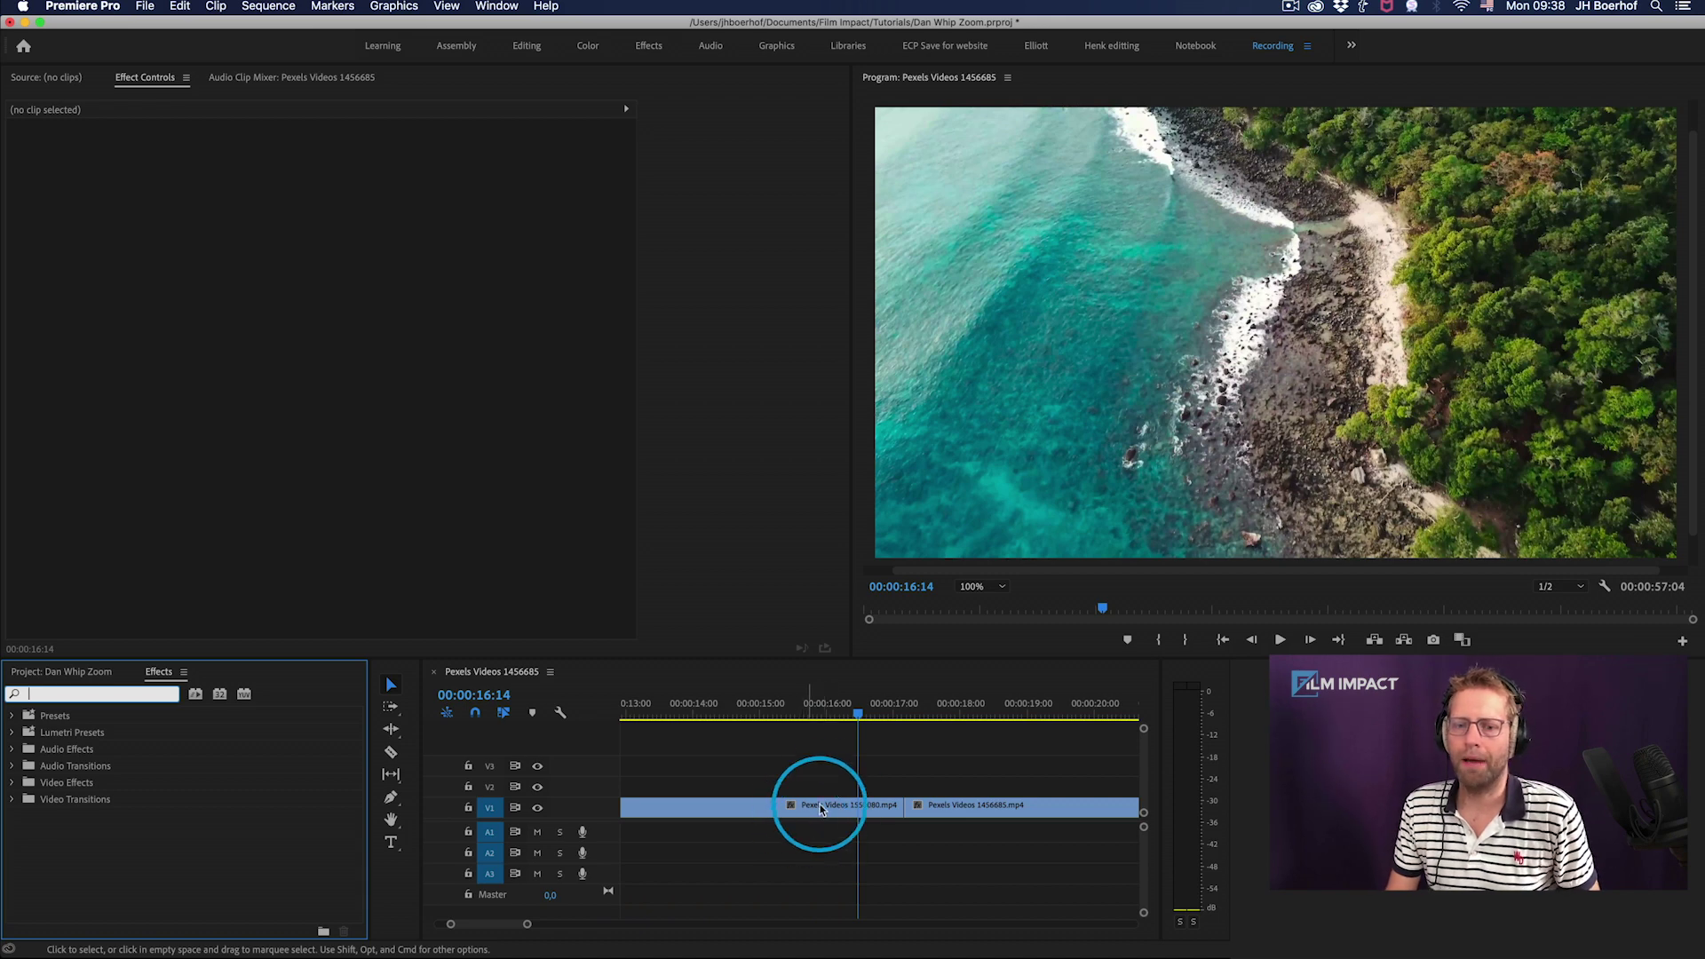
# - Place Impact Zoom Blur from FilmImpact.net TP2 on the cut between the drone and turtle clips
pyautogui.moveTo(846, 713)
pyautogui.mouseDown()
pyautogui.moveTo(868, 713)
pyautogui.moveTo(791, 713)
pyautogui.moveTo(994, 711)
pyautogui.moveTo(835, 711)
pyautogui.mouseUp()
pyautogui.click(11, 802)
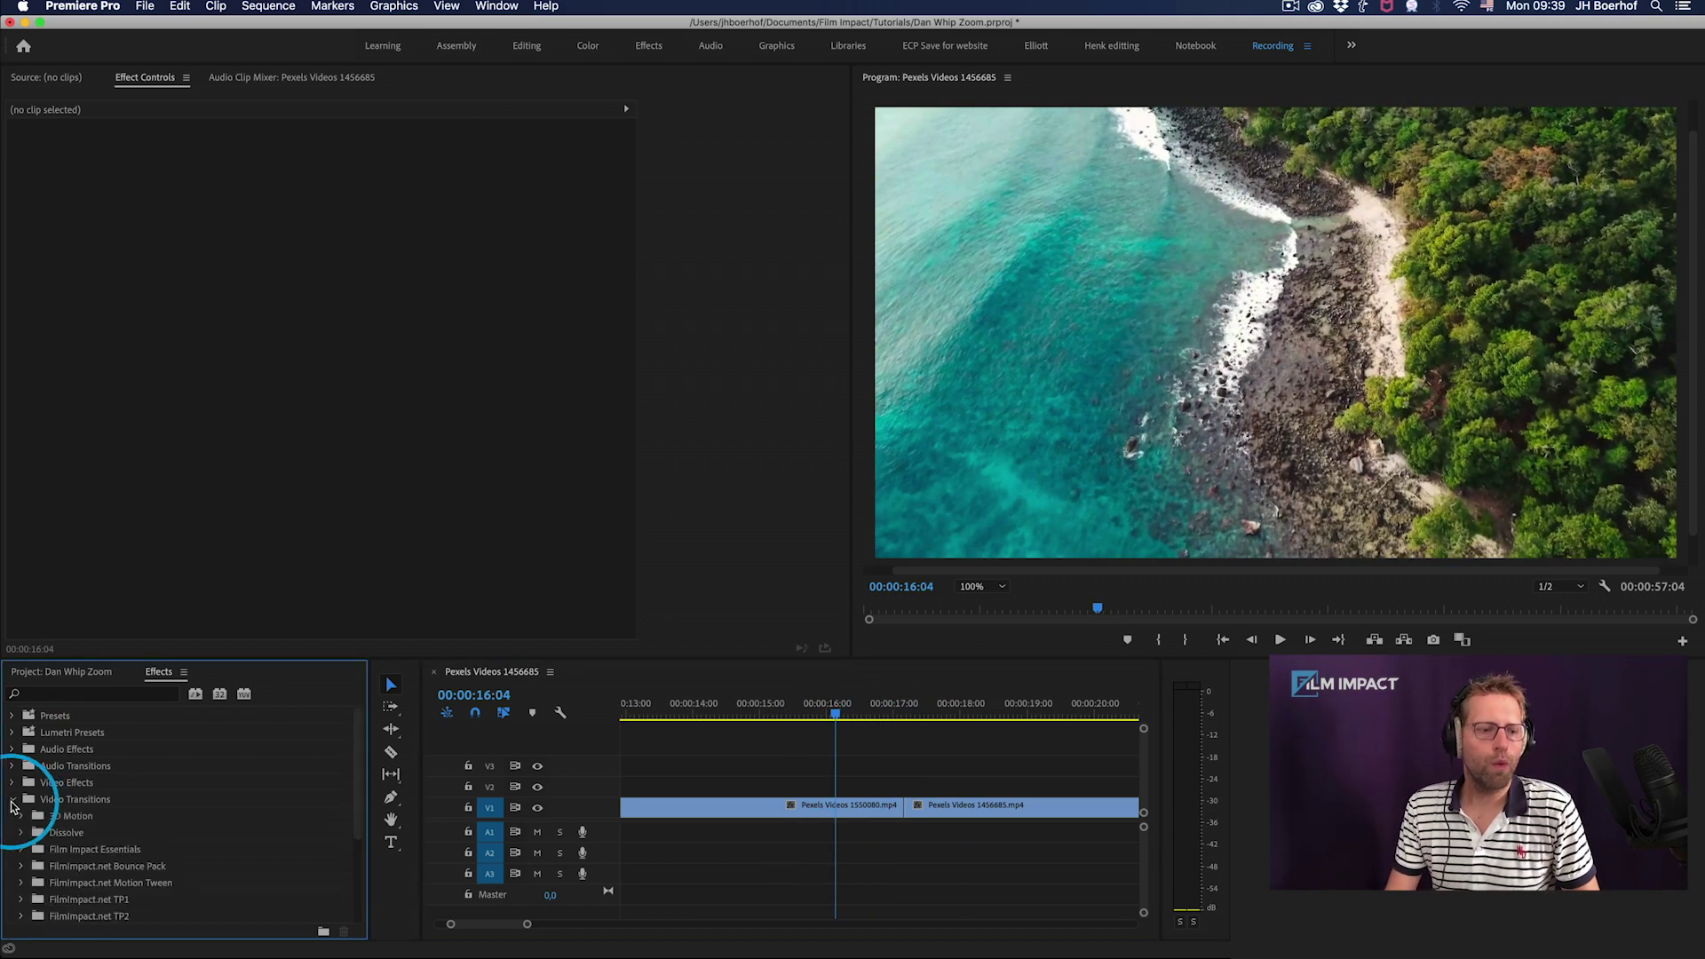
pyautogui.scroll(-4, 36, 799)
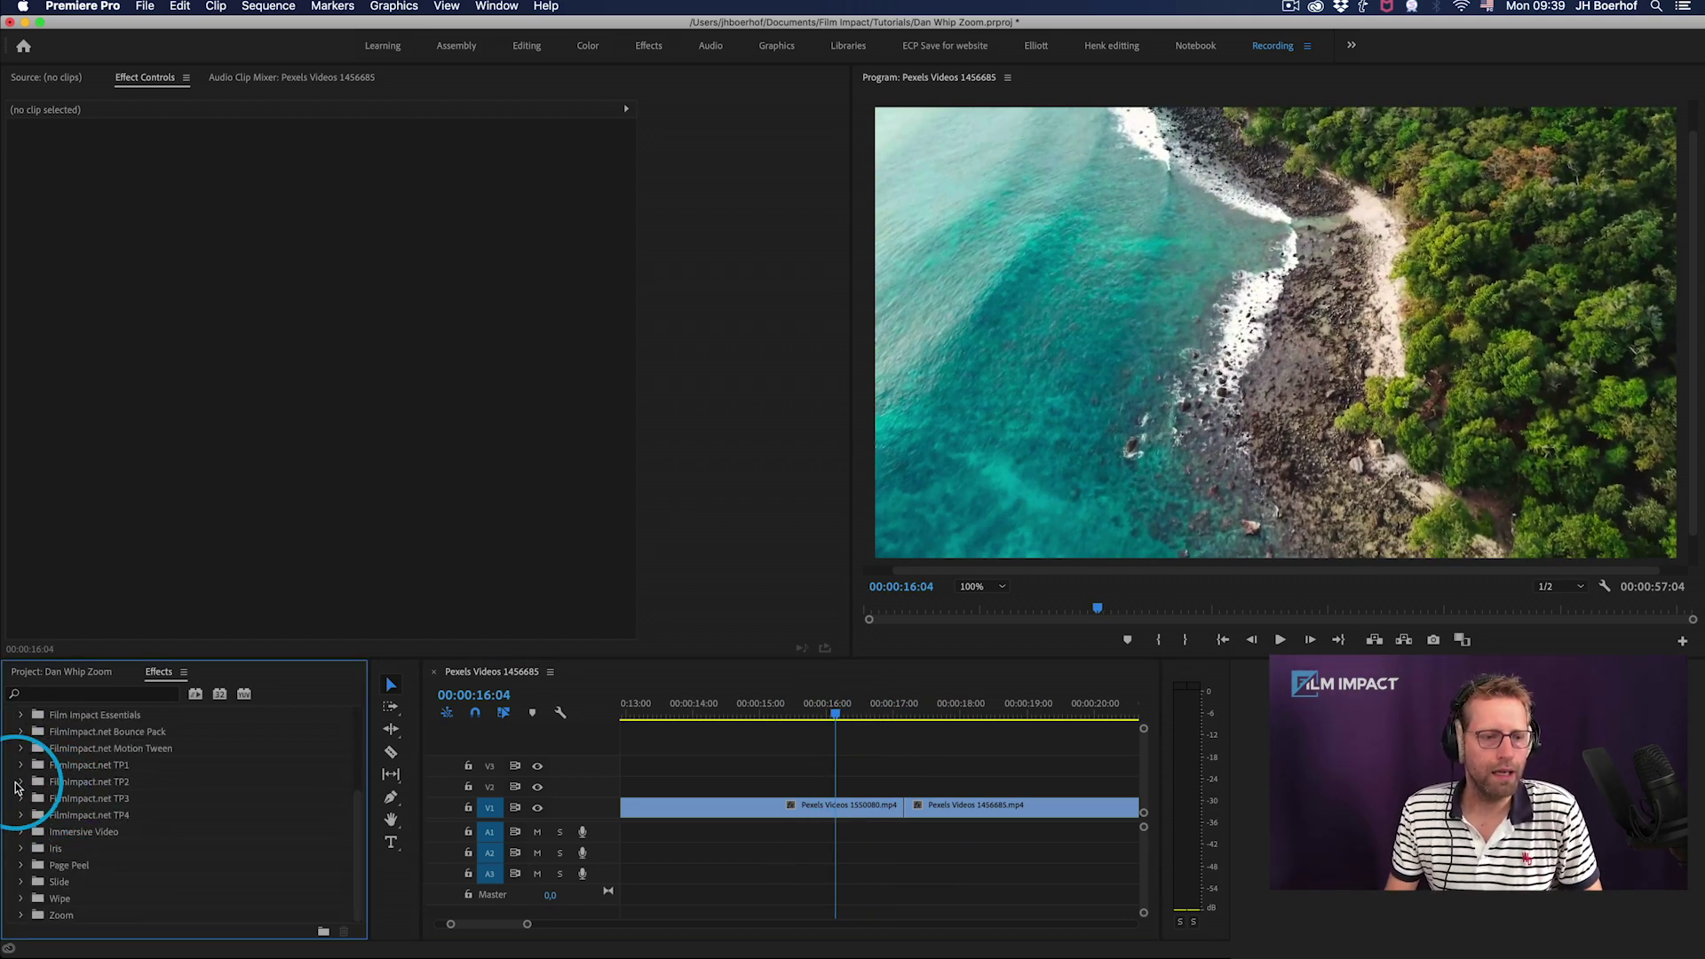
pyautogui.click(20, 784)
pyautogui.scroll(-5, 141, 826)
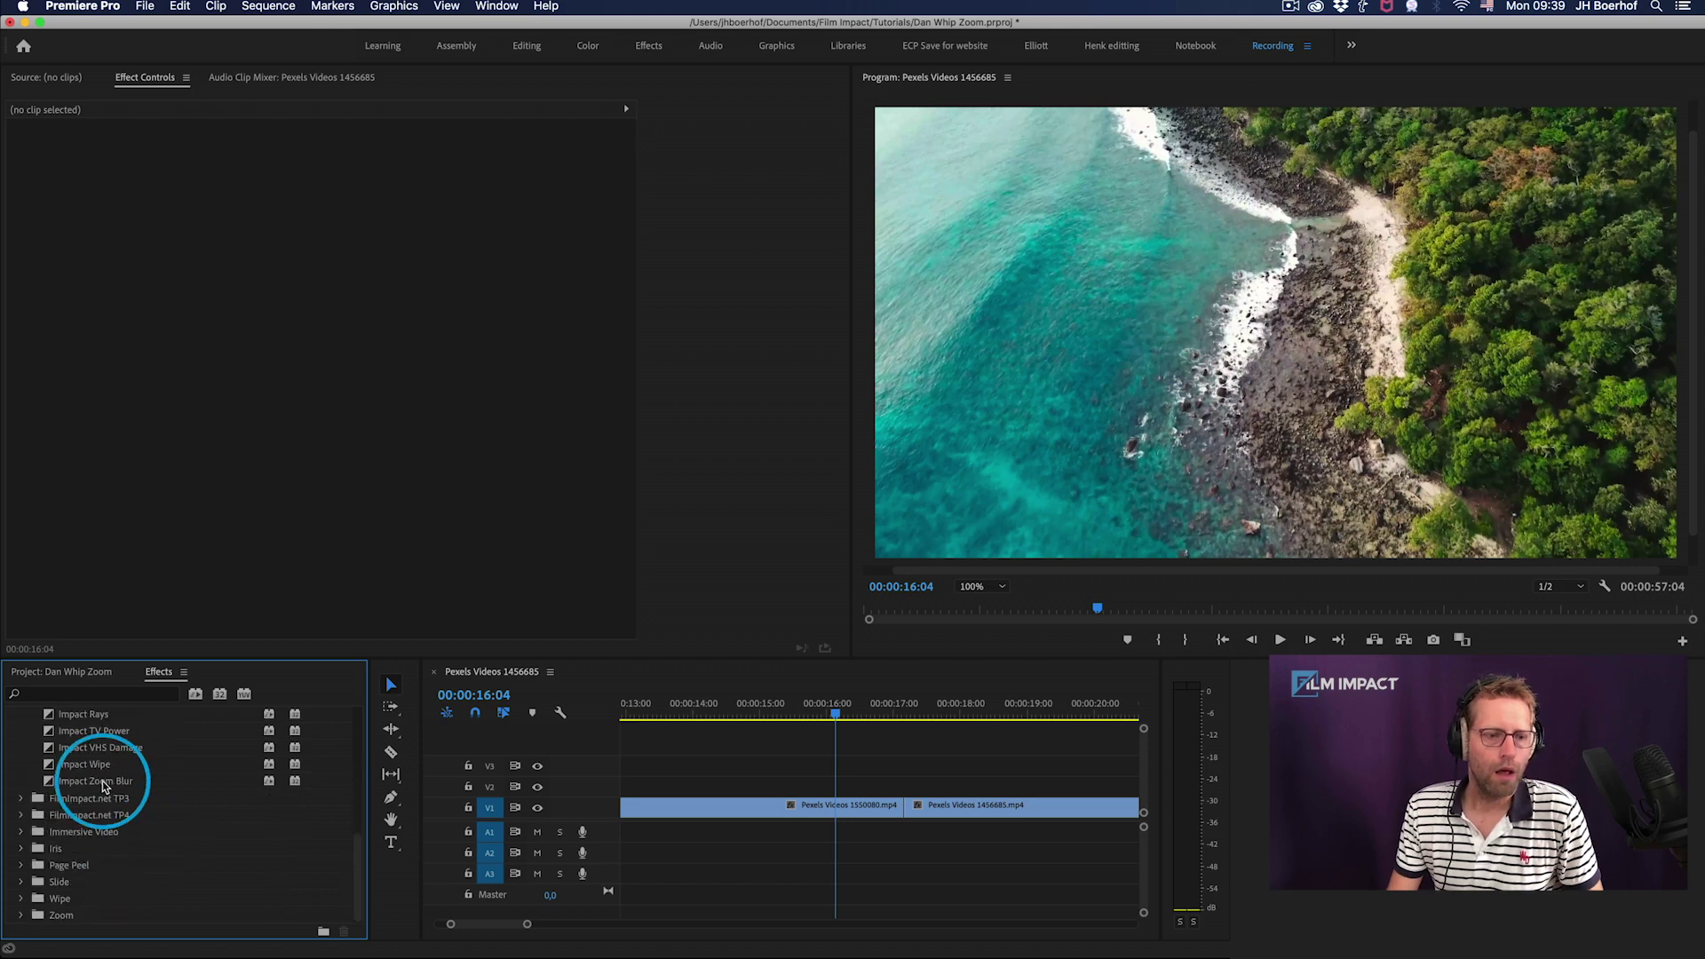
pyautogui.moveTo(97, 781); pyautogui.dragTo(906, 804)
pyautogui.click(864, 708)
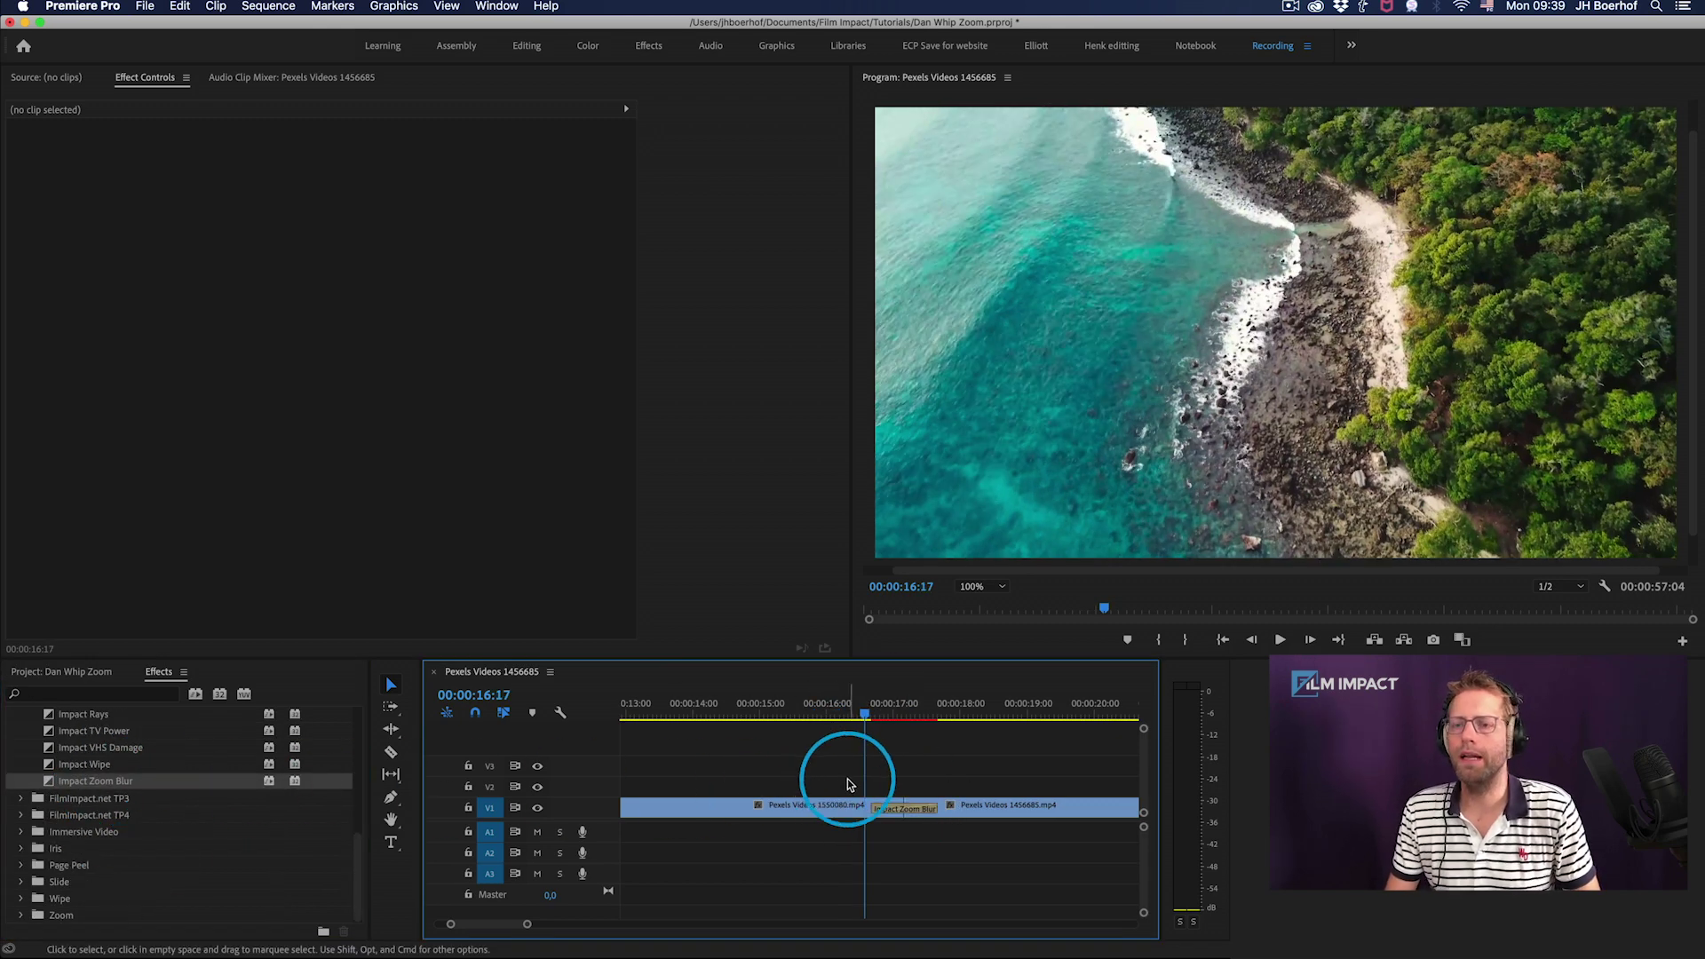
# - Preview the zoom blur, comparing blurred and unblurred frames around 17:03
pyautogui.press('space')
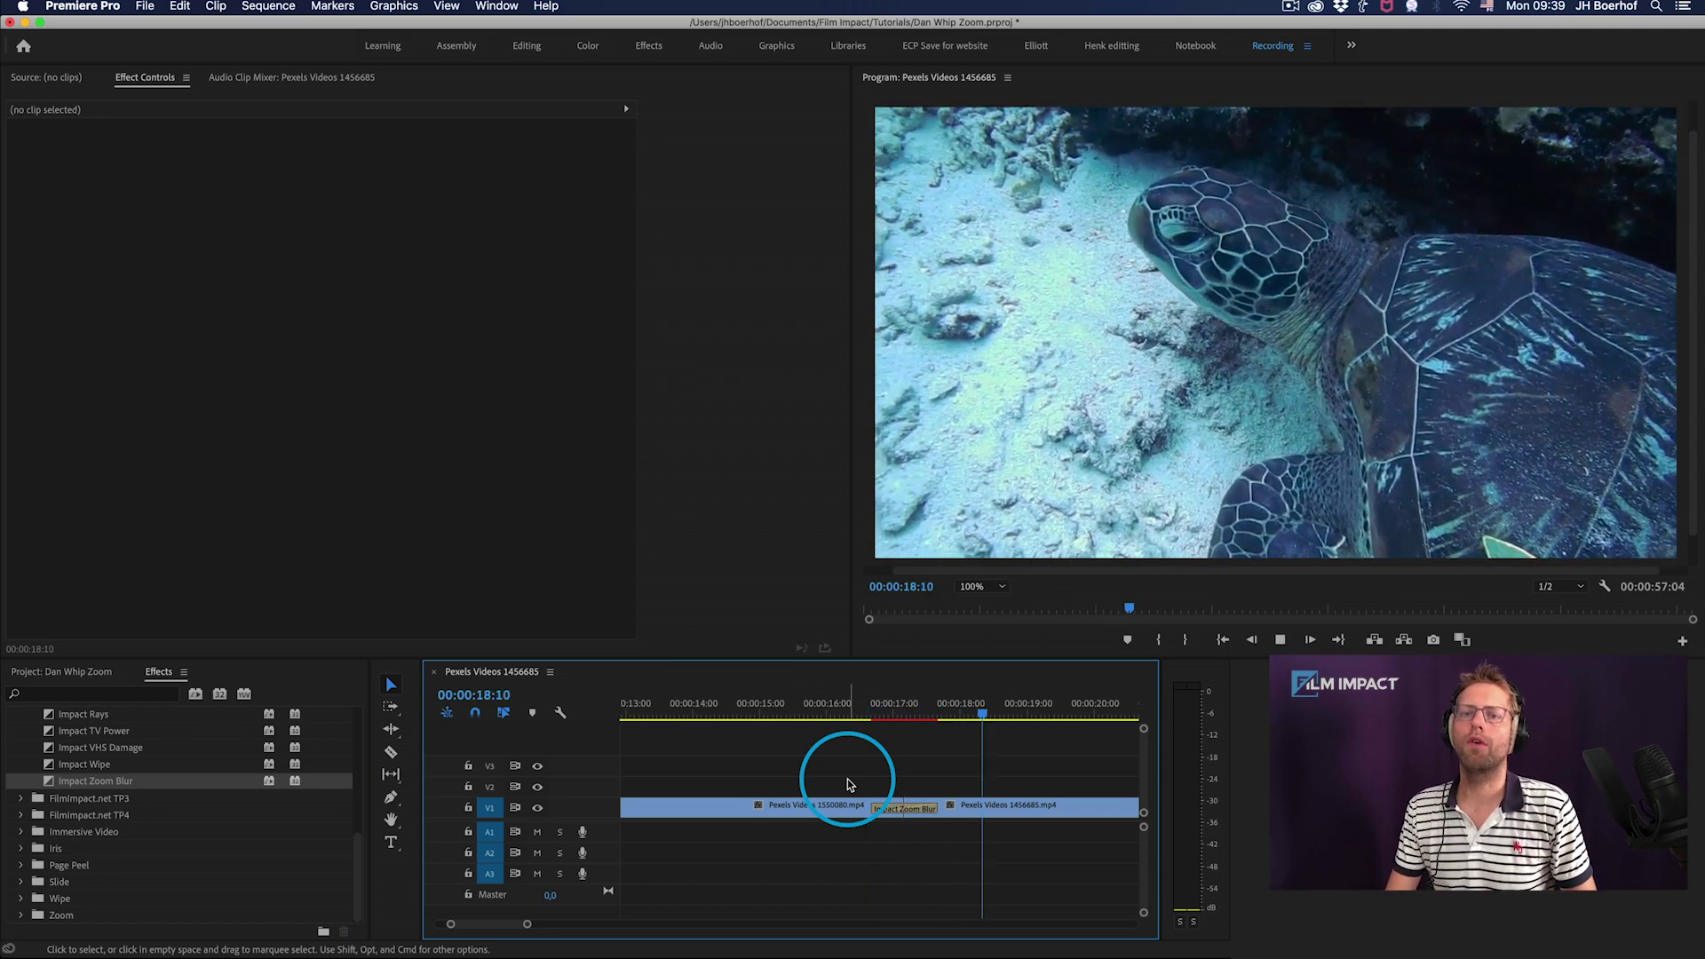
pyautogui.press('space')
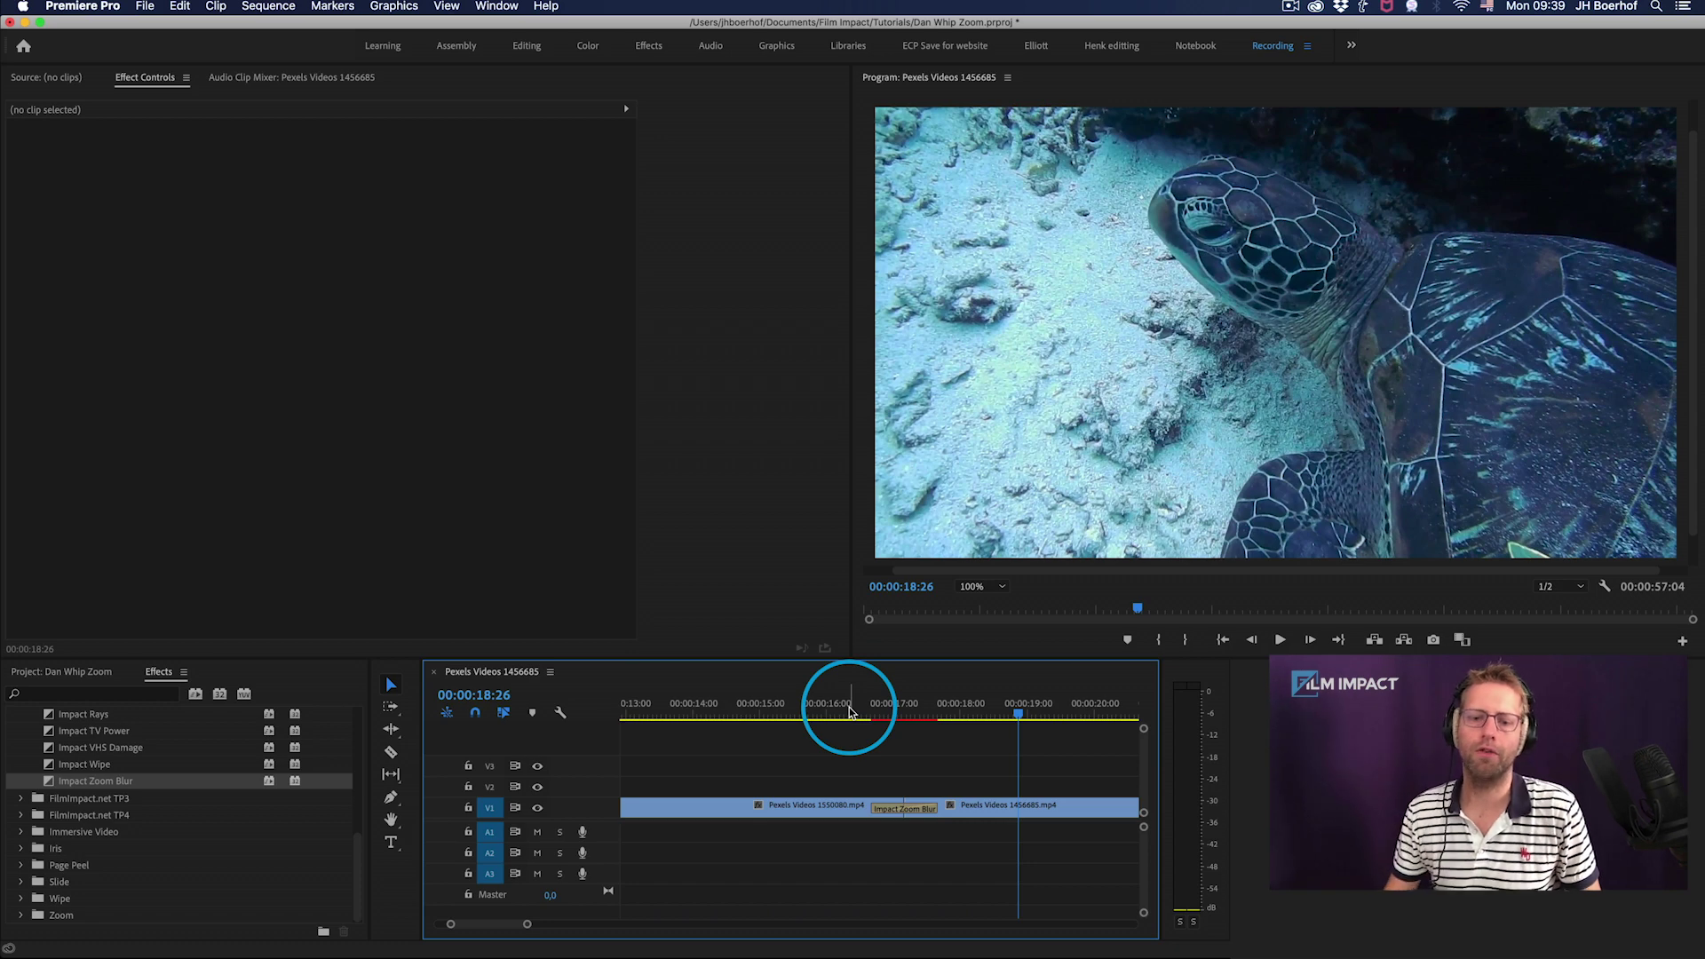
pyautogui.click(899, 703)
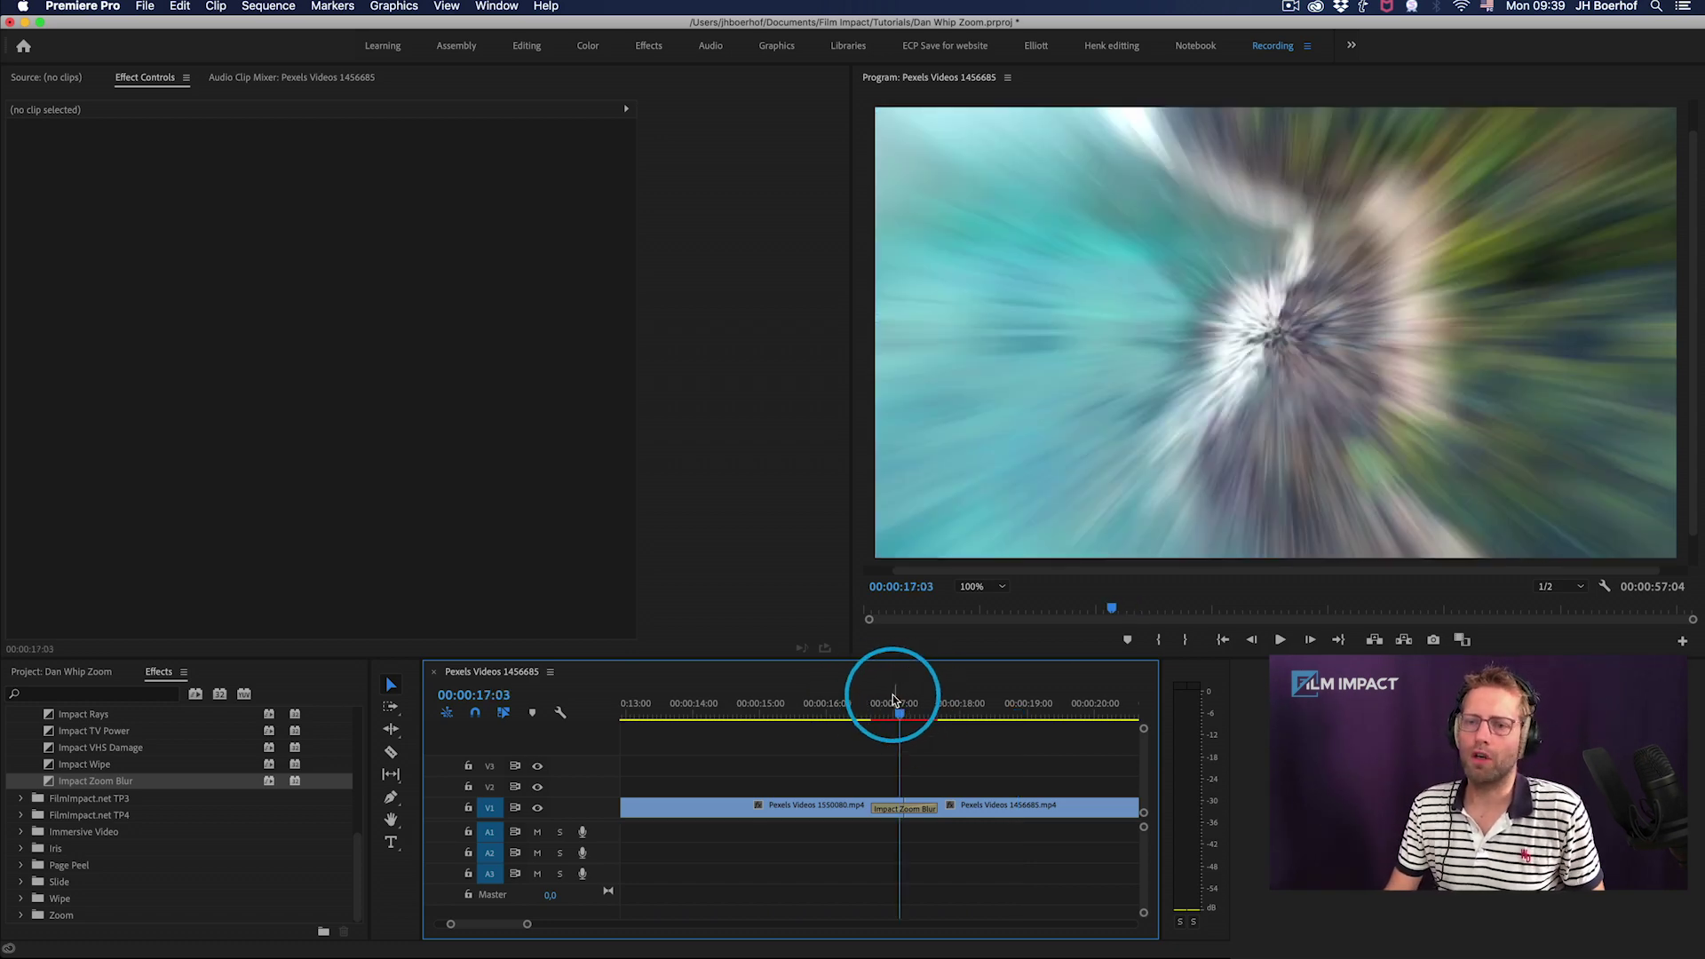
pyautogui.moveTo(893, 698)
pyautogui.mouseDown()
pyautogui.moveTo(868, 704)
pyautogui.moveTo(894, 702)
pyautogui.mouseUp()
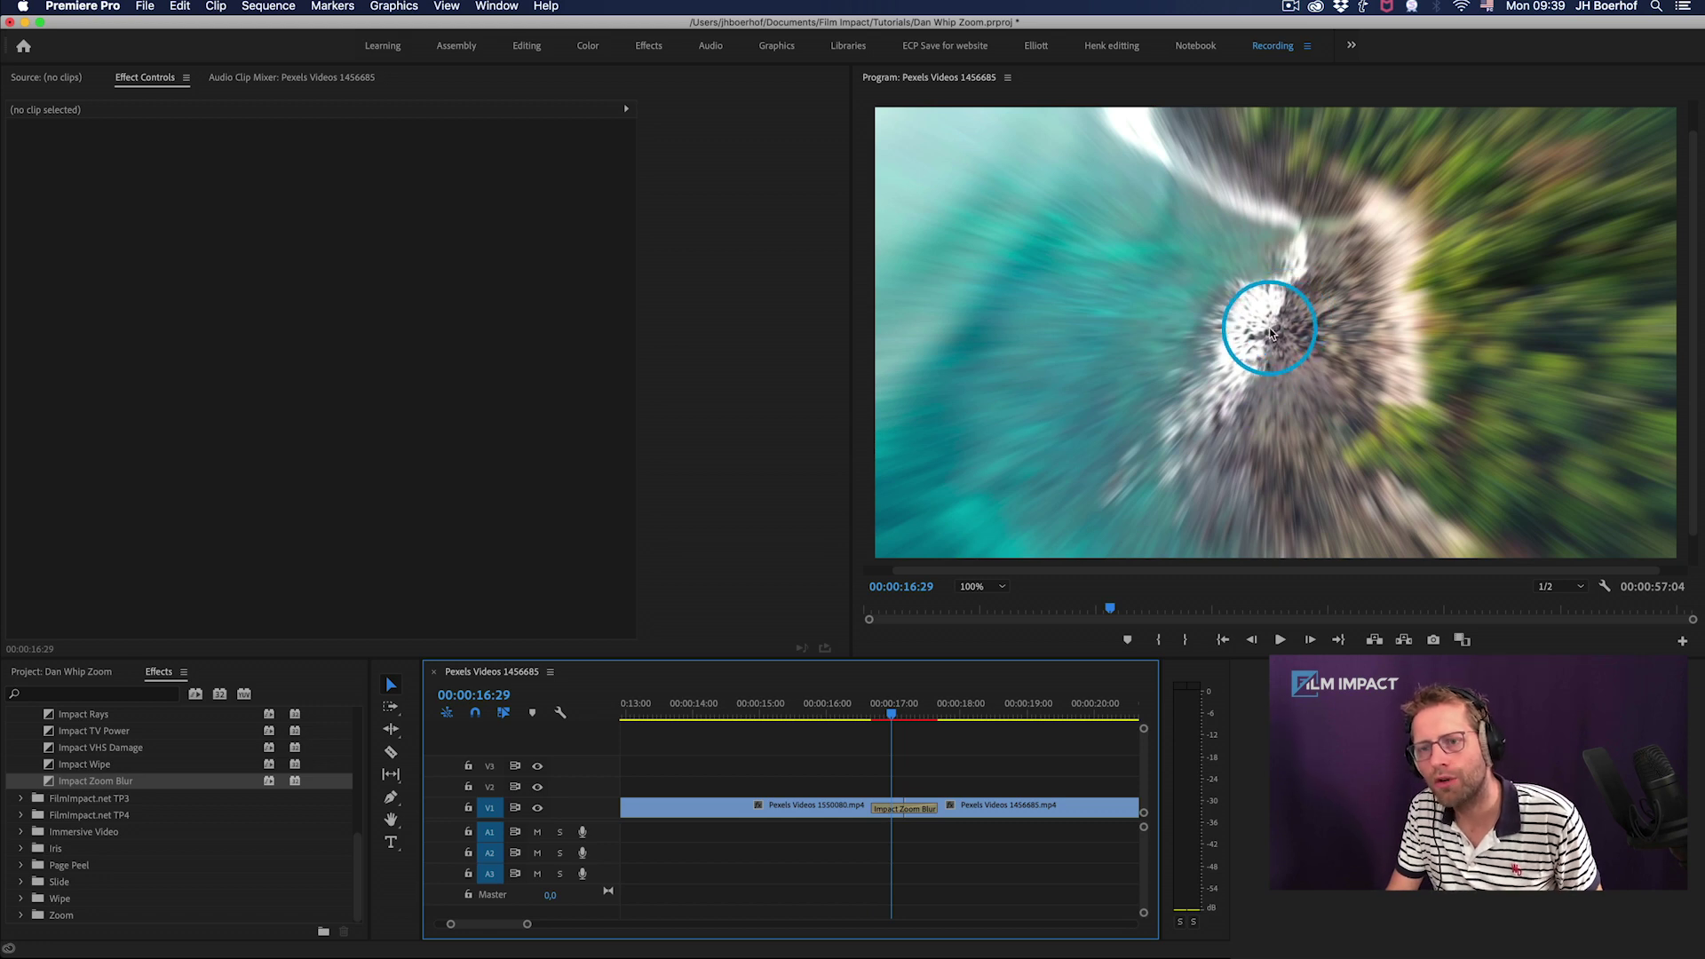
# - Shift the zoom blur's Zoom Center left and scrub through the transition to check it
pyautogui.click(904, 708)
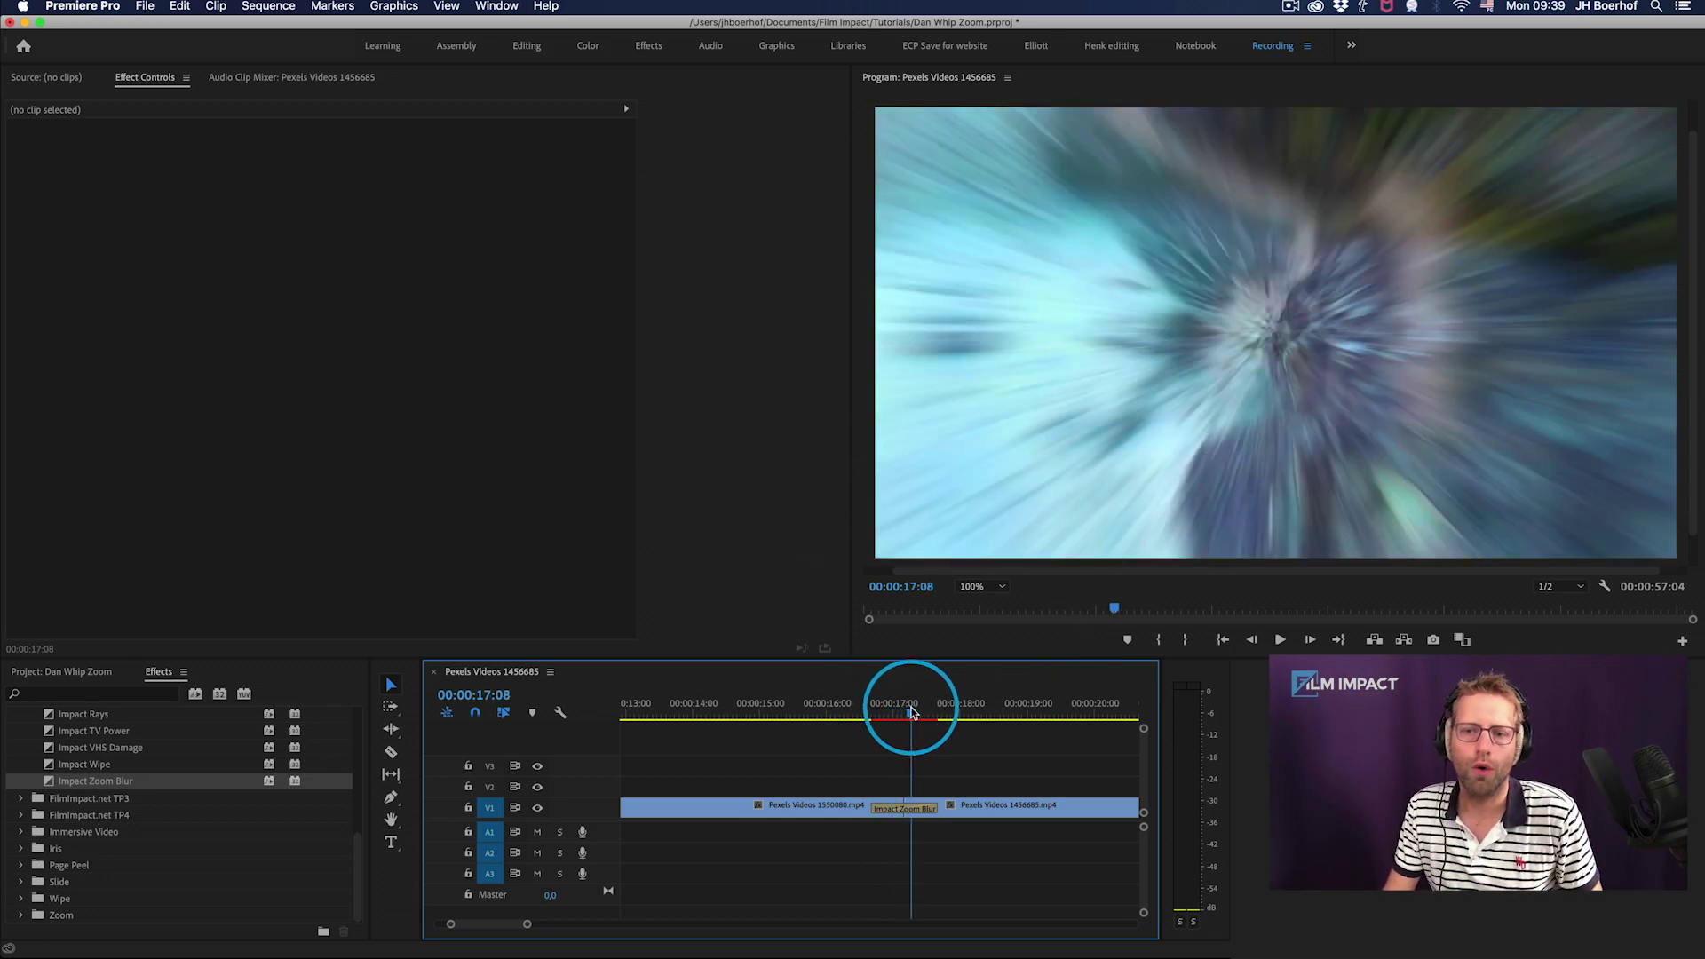
pyautogui.click(901, 811)
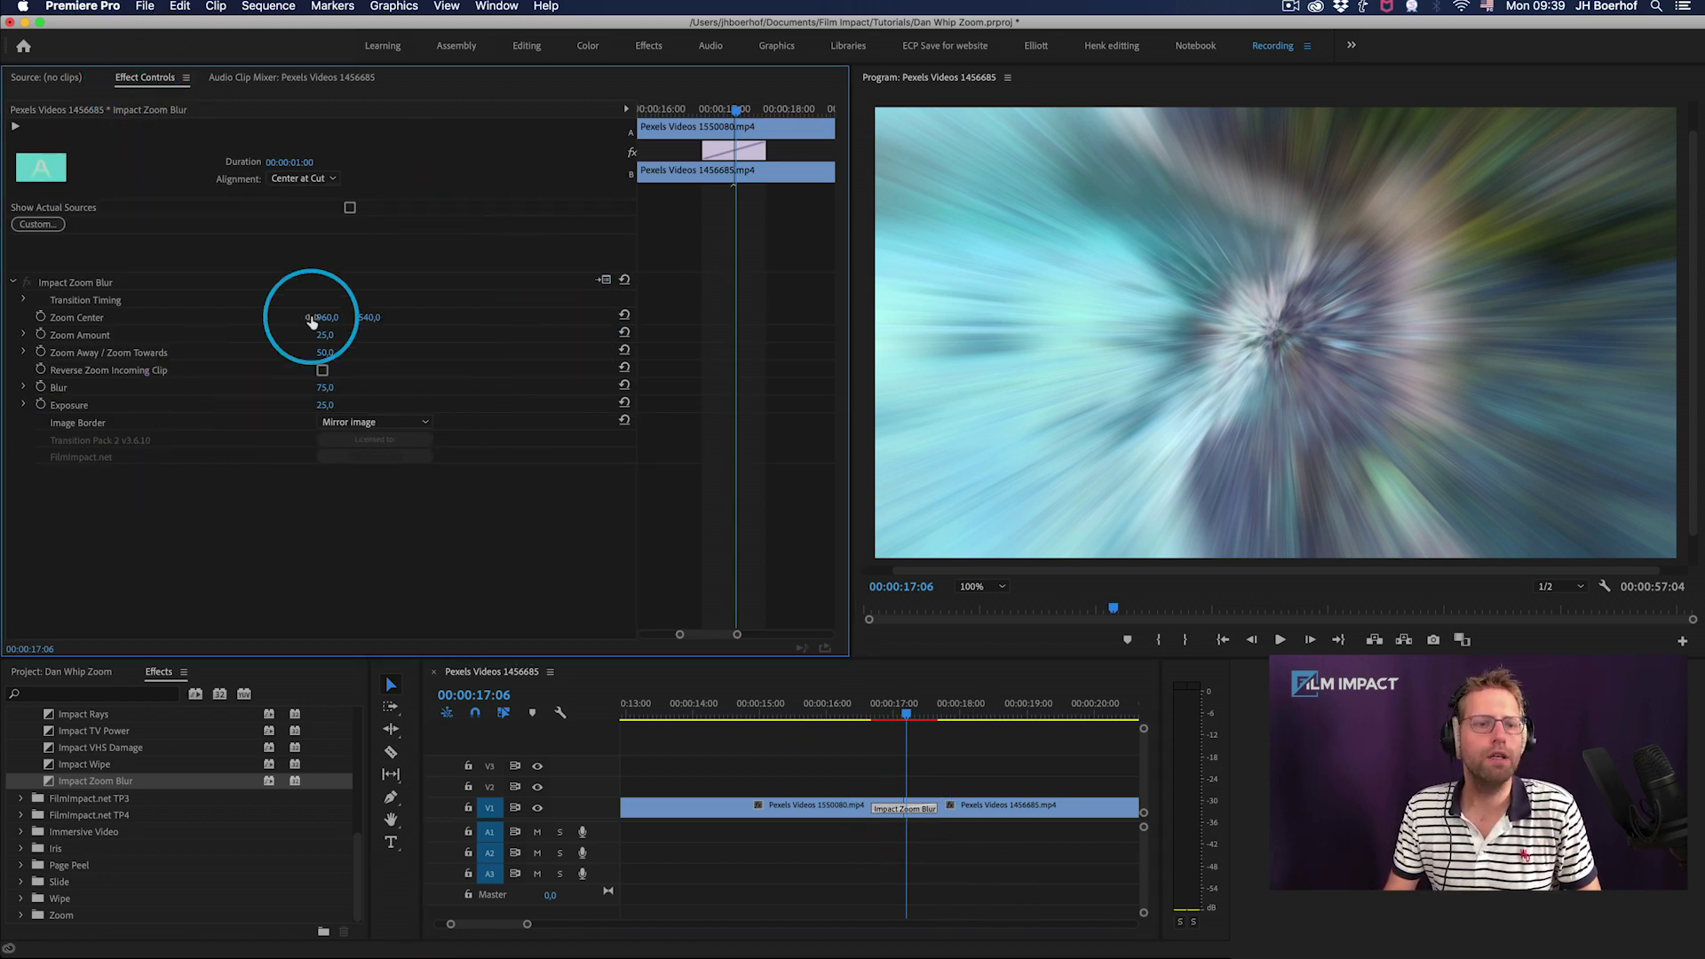
pyautogui.moveTo(325, 317); pyautogui.dragTo(366, 317)
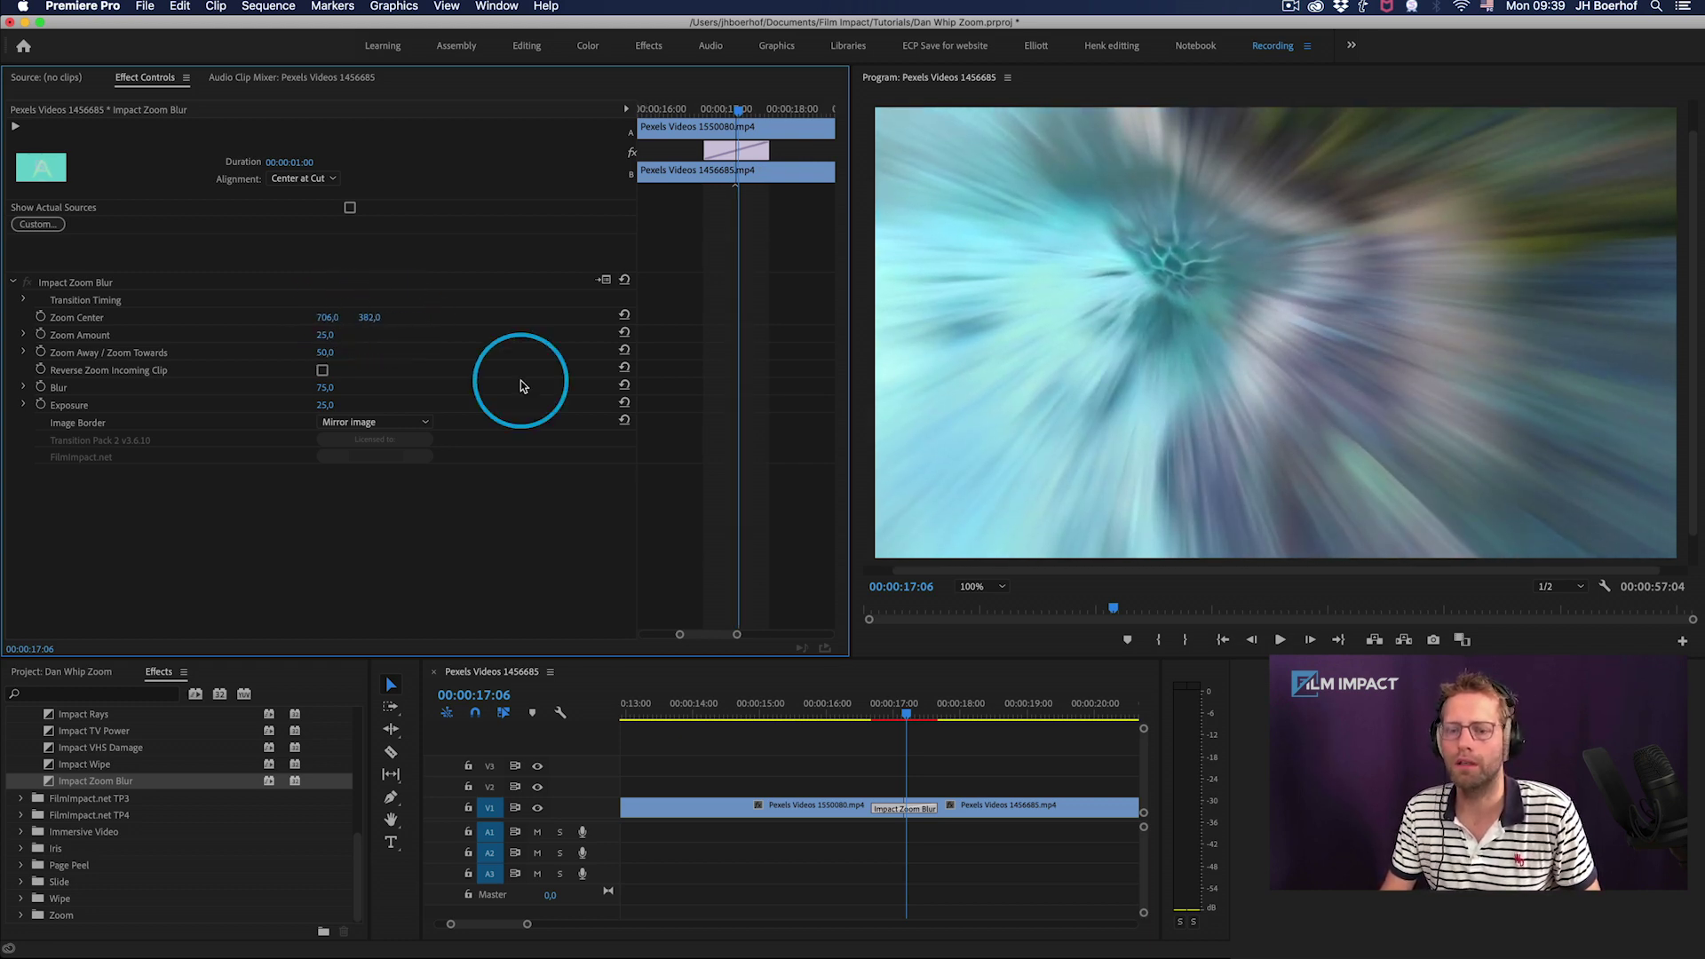
pyautogui.click(874, 711)
pyautogui.moveTo(877, 713)
pyautogui.mouseDown()
pyautogui.moveTo(944, 713)
pyautogui.moveTo(879, 717)
pyautogui.mouseUp()
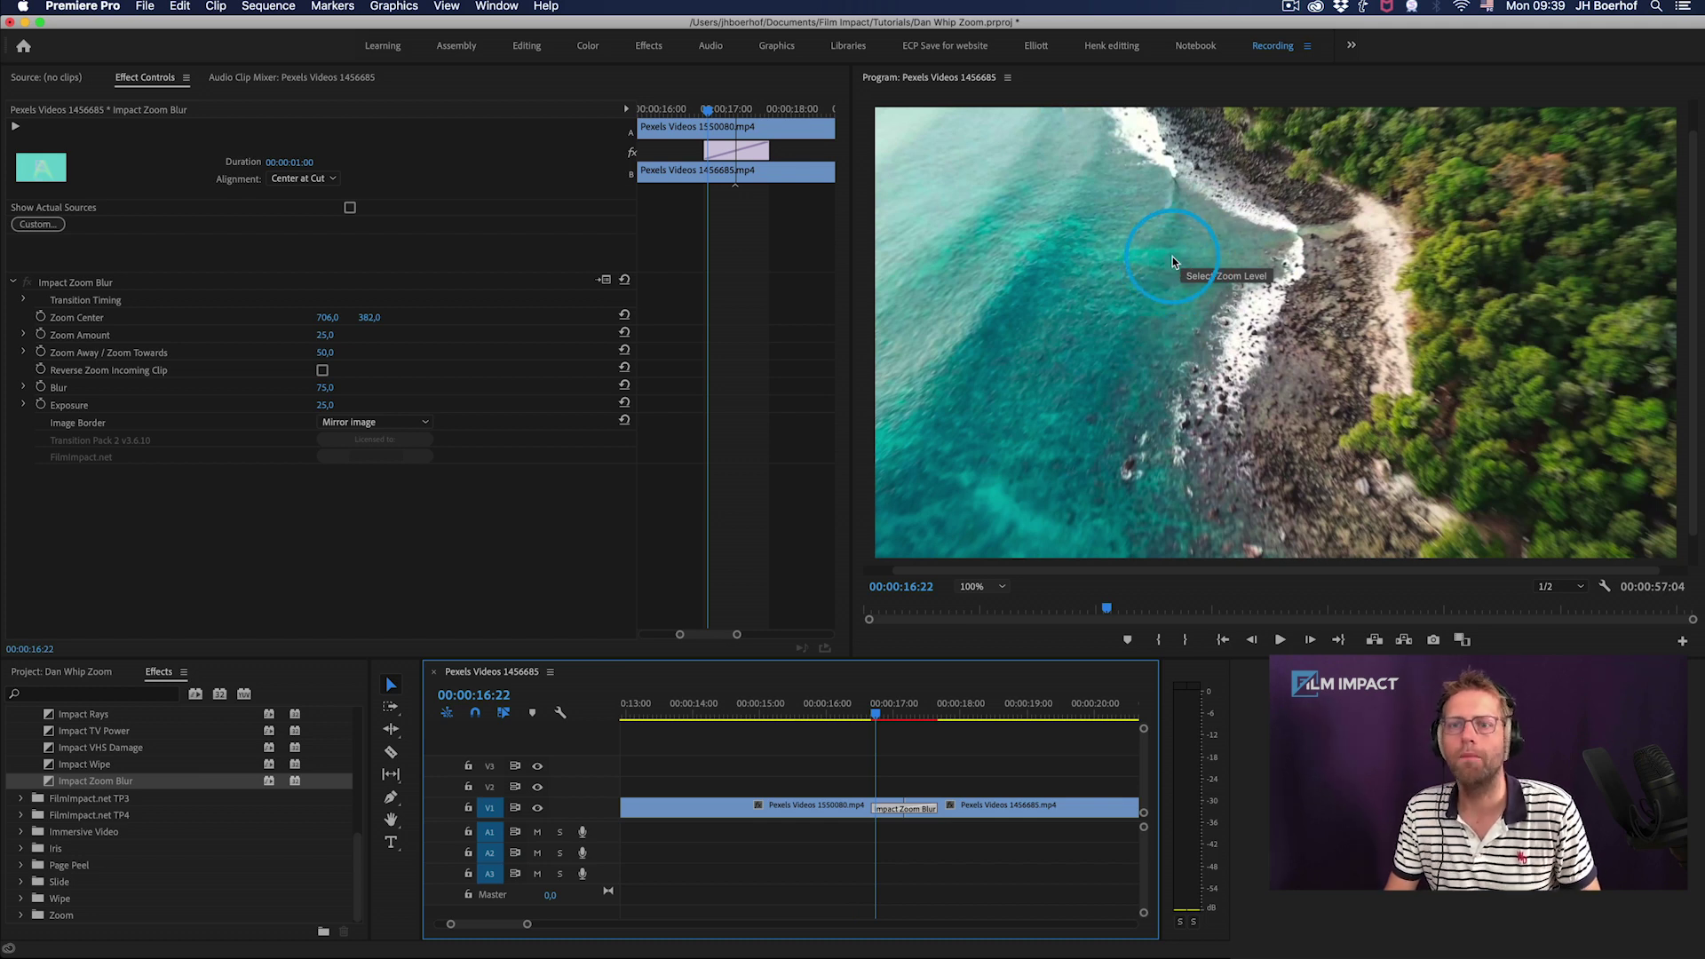
pyautogui.click(875, 706)
pyautogui.moveTo(875, 706); pyautogui.dragTo(922, 710)
# - Nudge Zoom Center further to 634,0 by 304,0 and play back the transition
pyautogui.click(1151, 315)
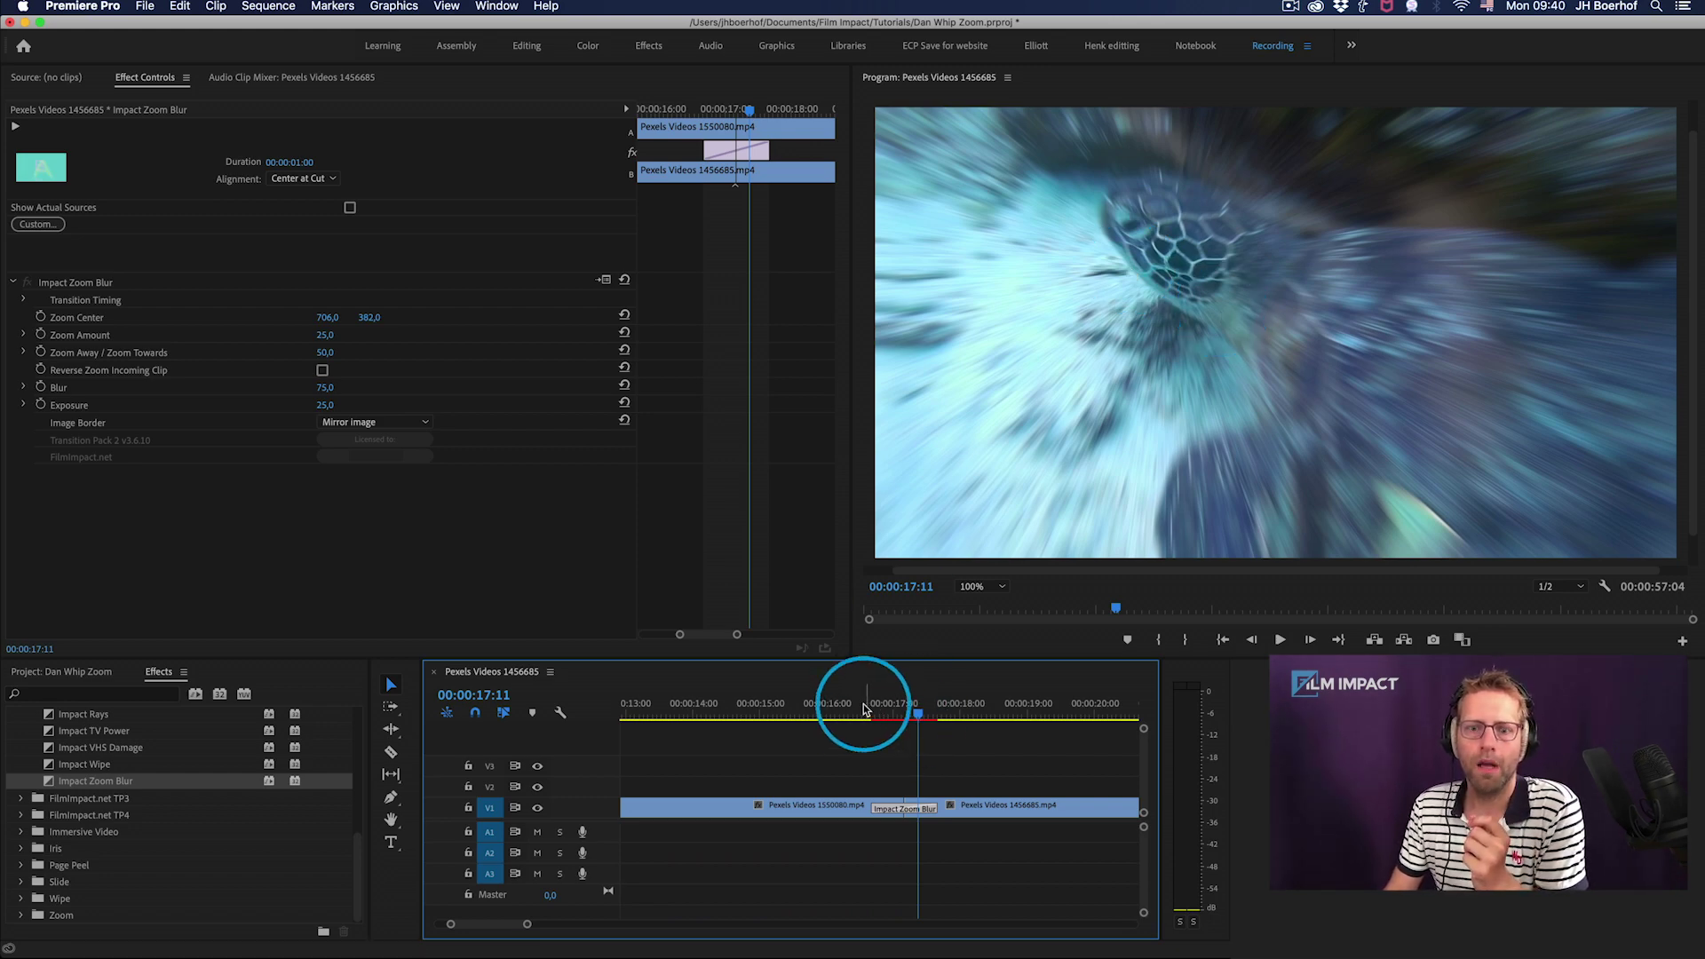
pyautogui.moveTo(863, 709); pyautogui.dragTo(913, 708)
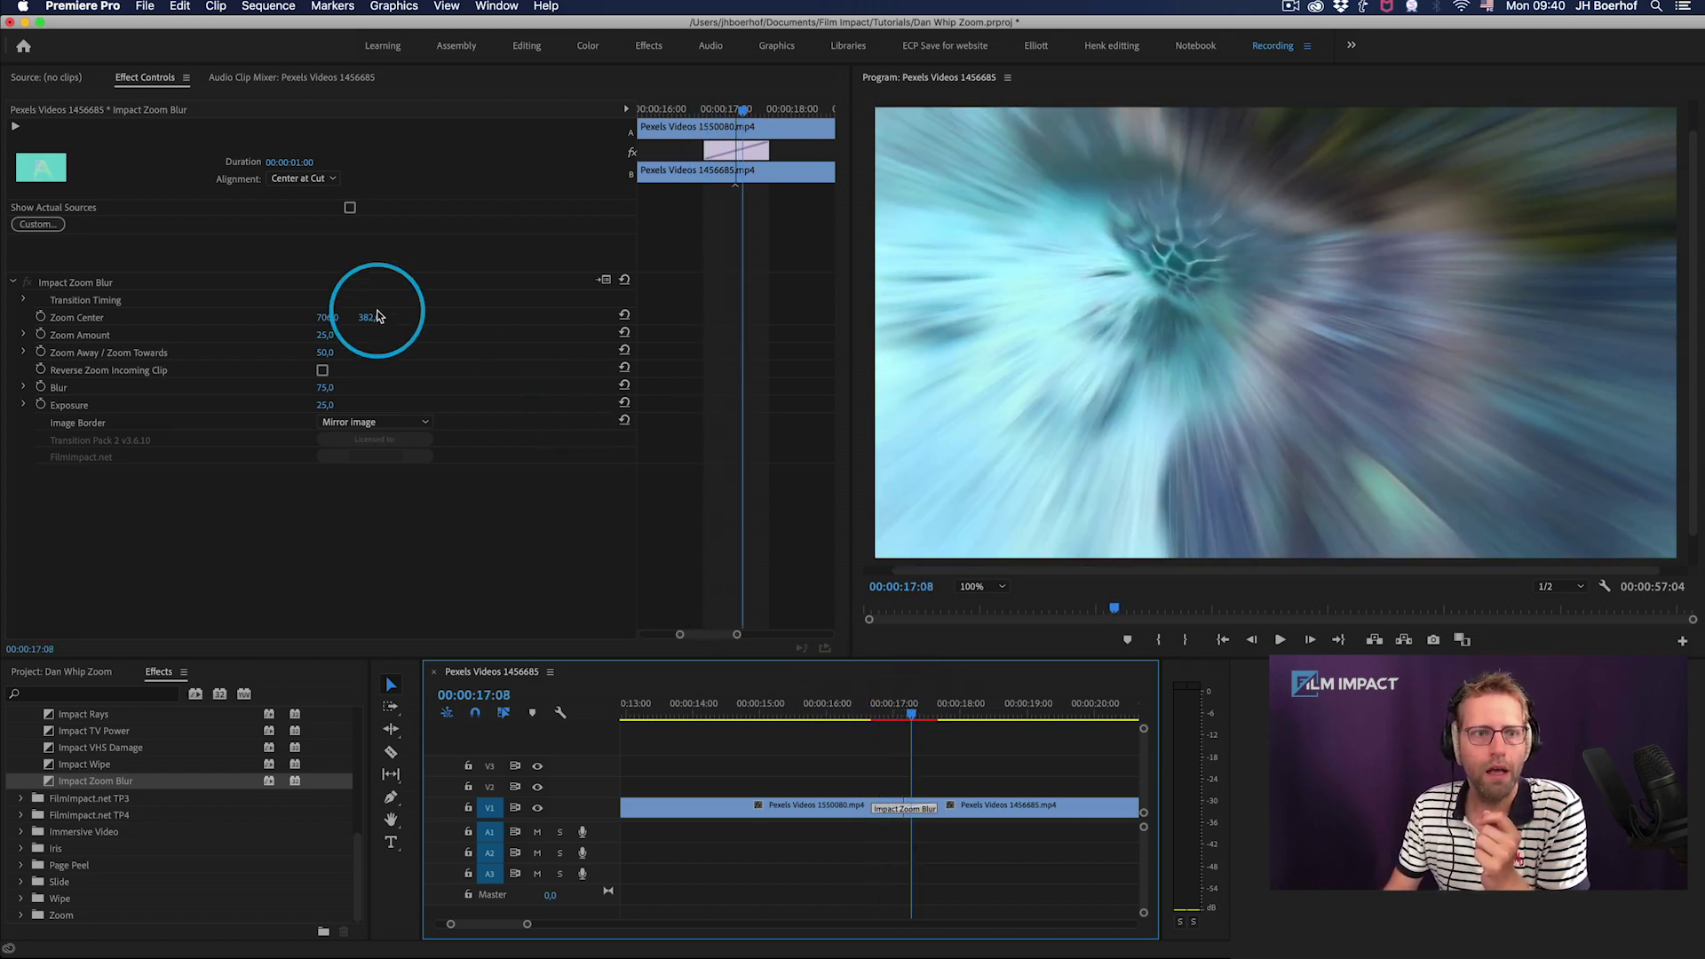
pyautogui.moveTo(327, 318)
pyautogui.mouseDown()
pyautogui.moveTo(372, 311)
pyautogui.moveTo(324, 317)
pyautogui.mouseUp()
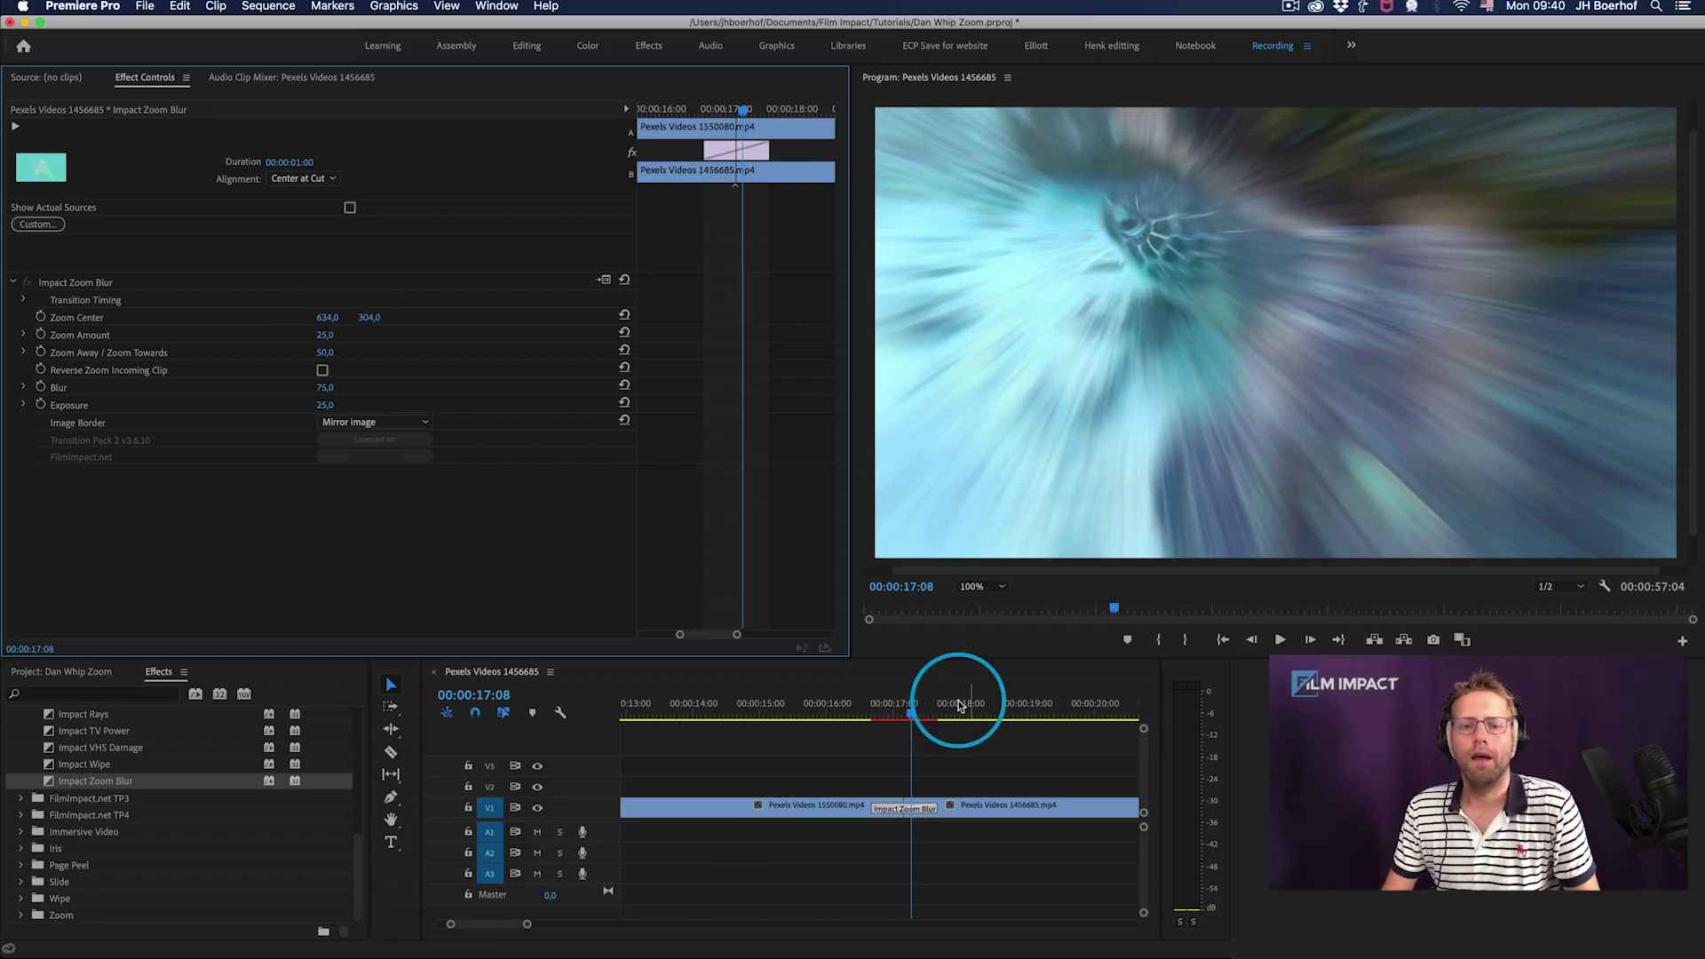
pyautogui.click(868, 708)
pyautogui.press('space')
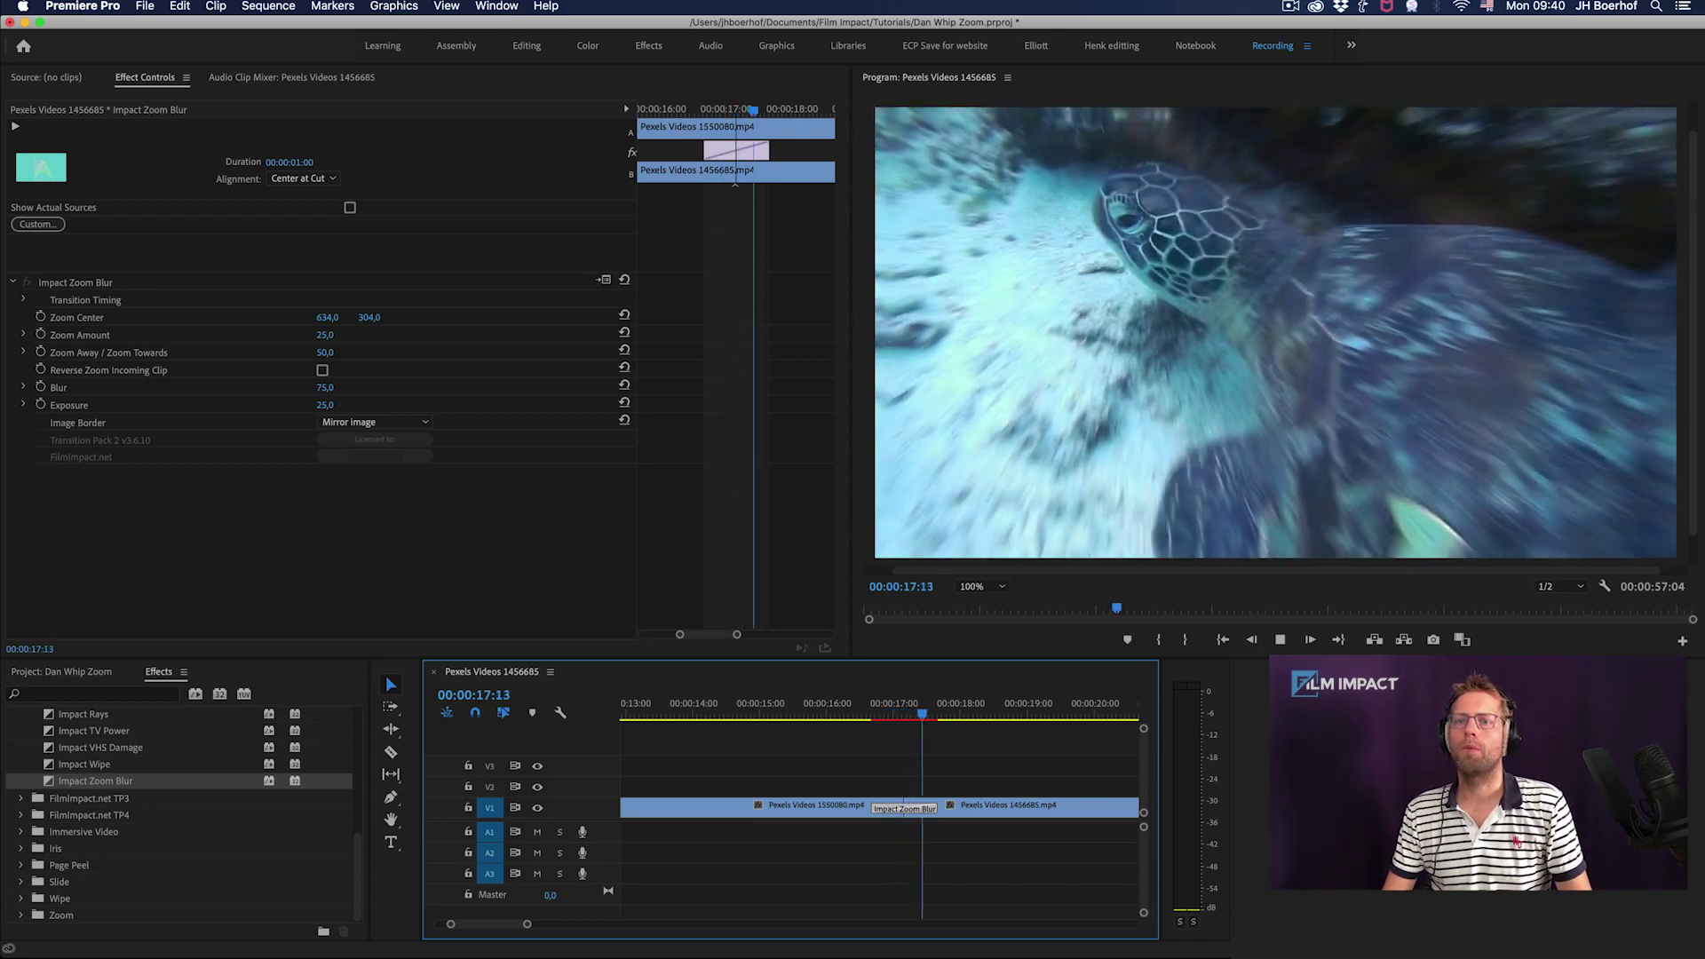
# - Set the zoom blur to Zoom Amount 55,0, zoom towards, Blur 52,0 and Exposure 80,0
pyautogui.moveTo(736, 703); pyautogui.dragTo(845, 706)
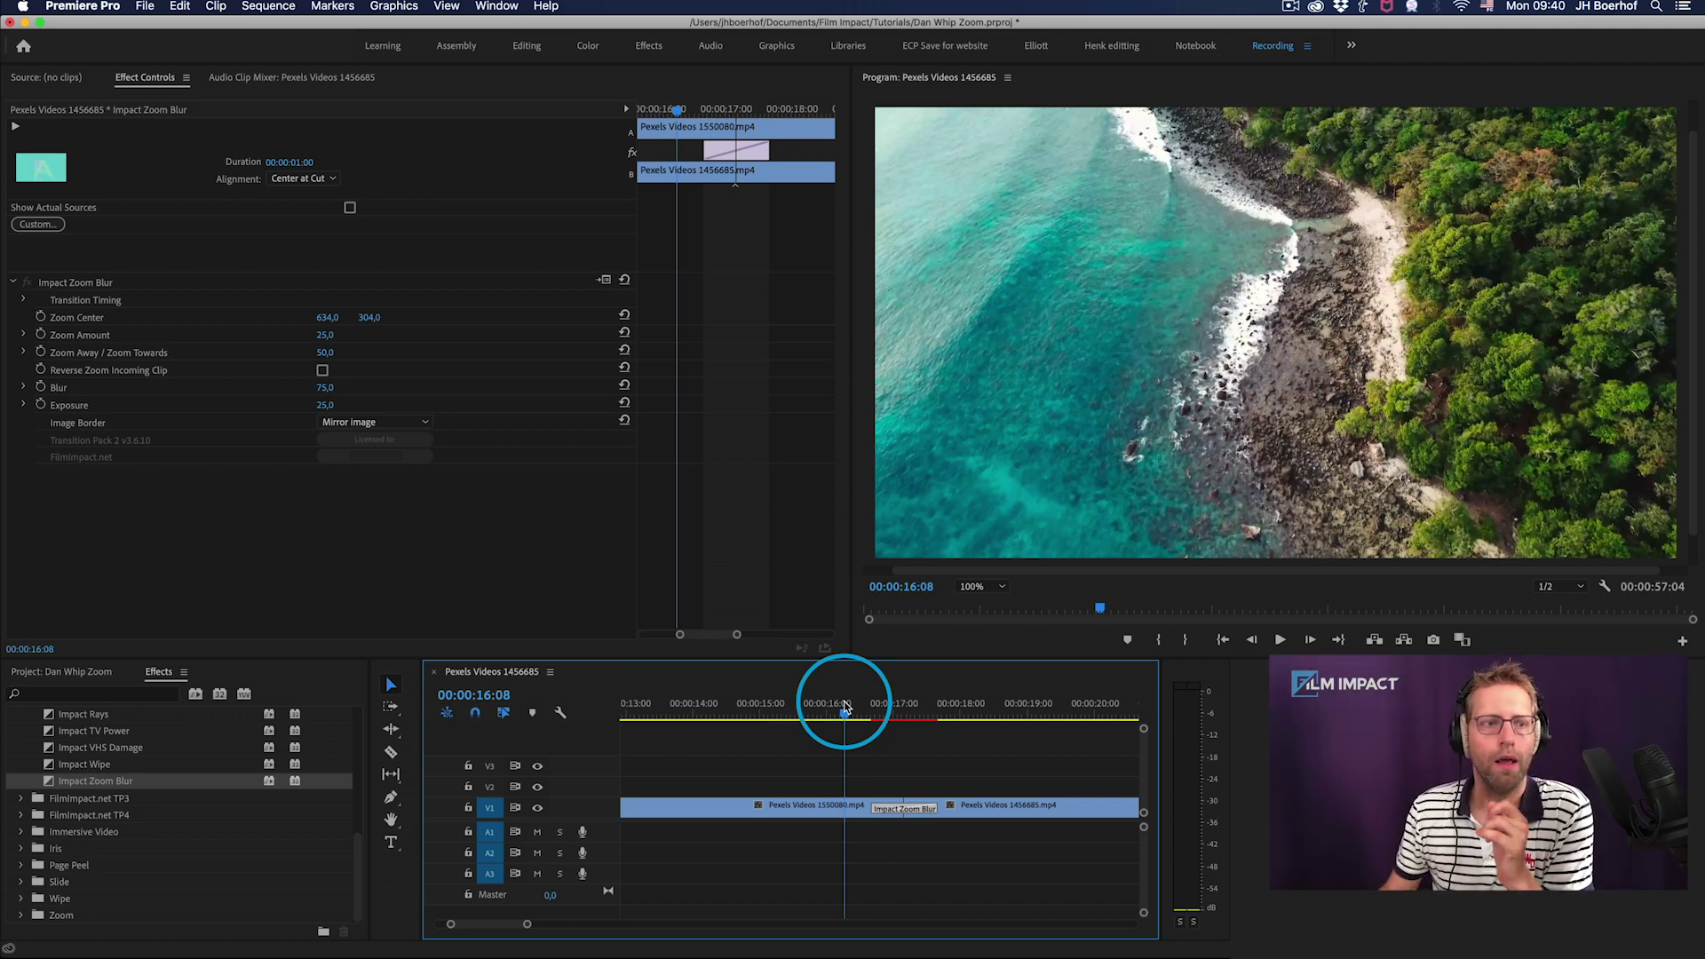
pyautogui.moveTo(845, 706); pyautogui.dragTo(905, 706)
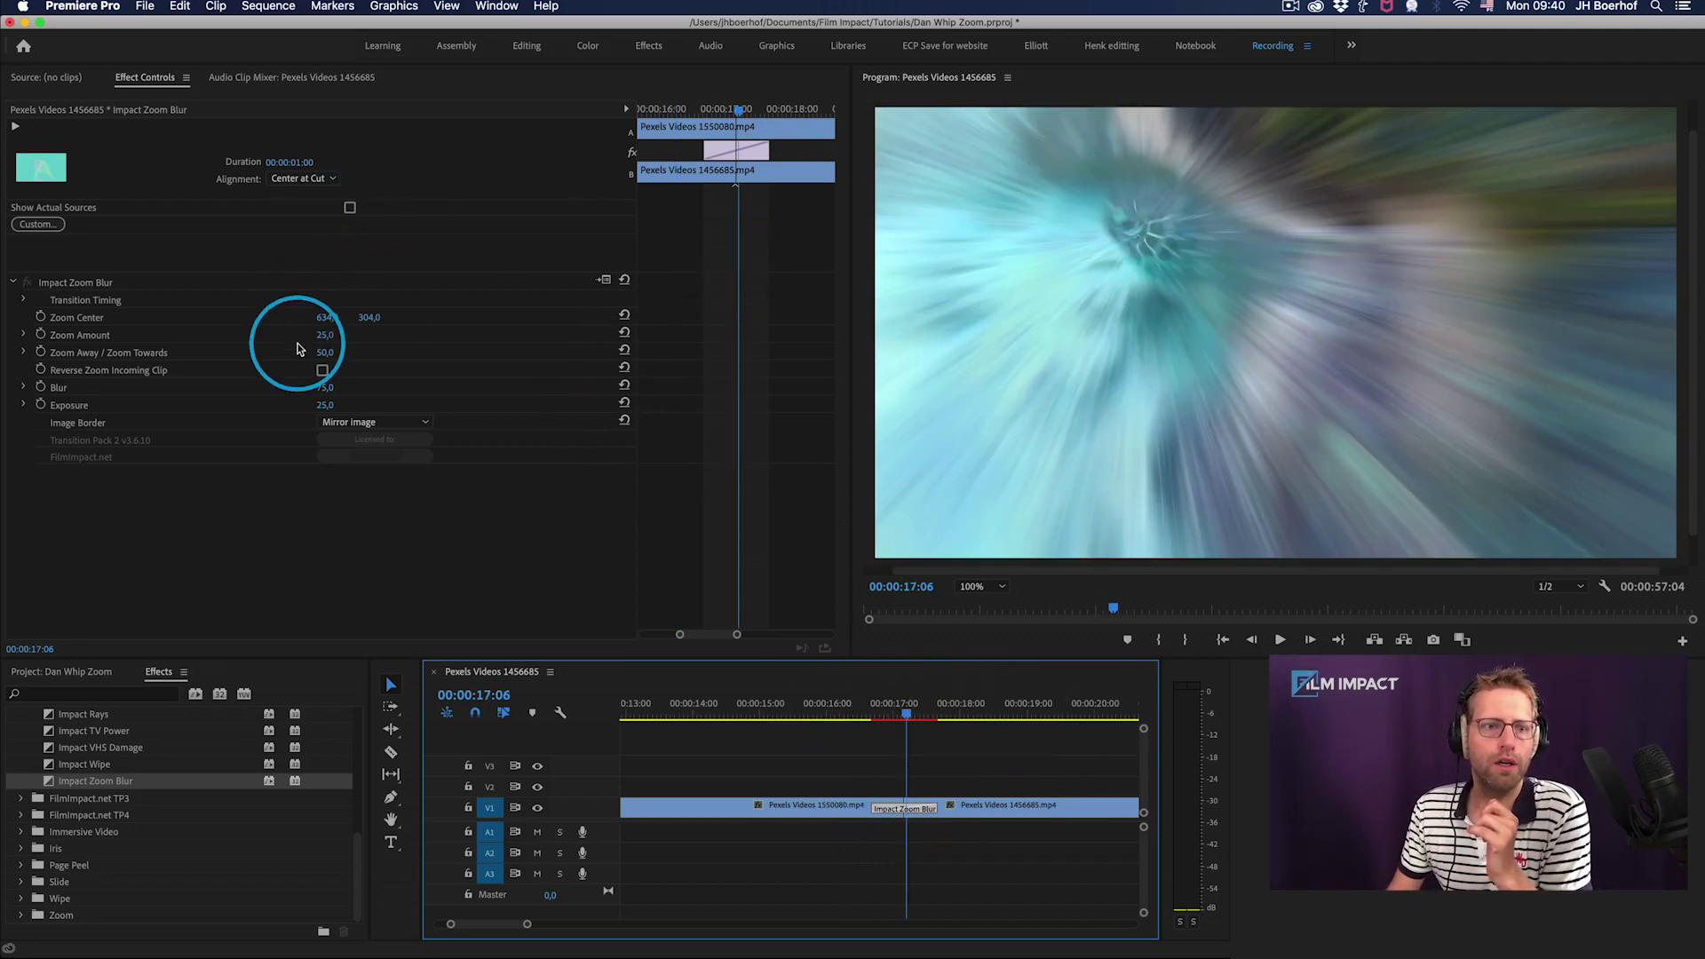
pyautogui.moveTo(315, 336); pyautogui.dragTo(324, 353)
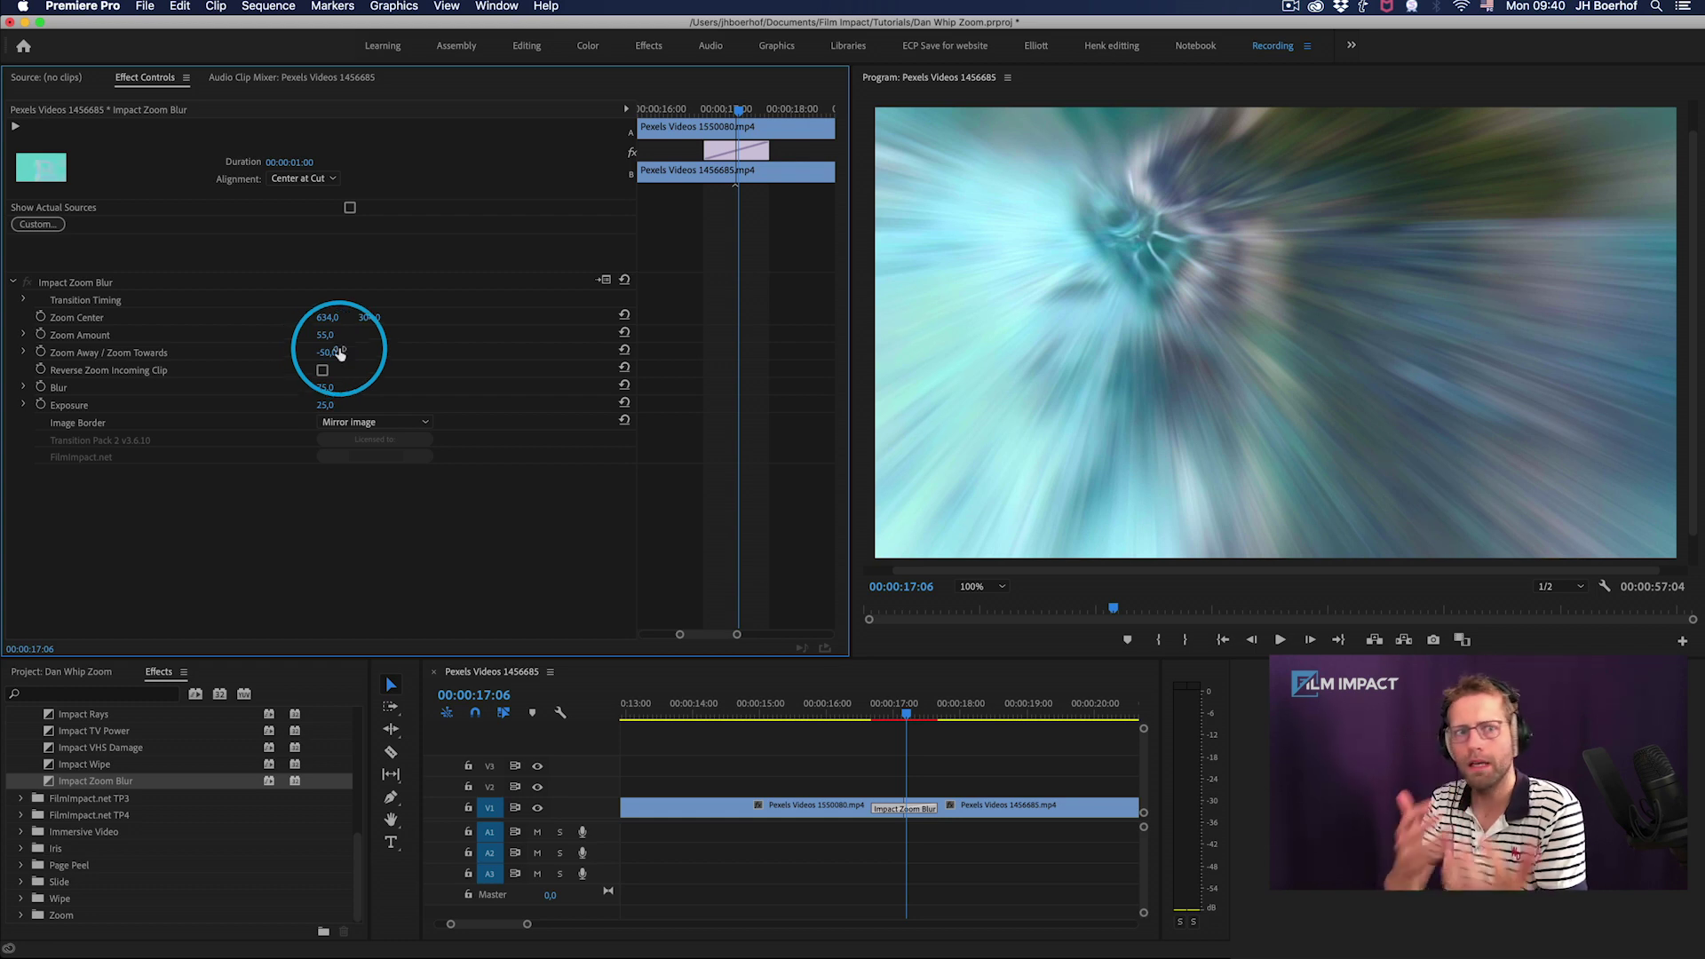
pyautogui.moveTo(338, 348); pyautogui.dragTo(335, 387)
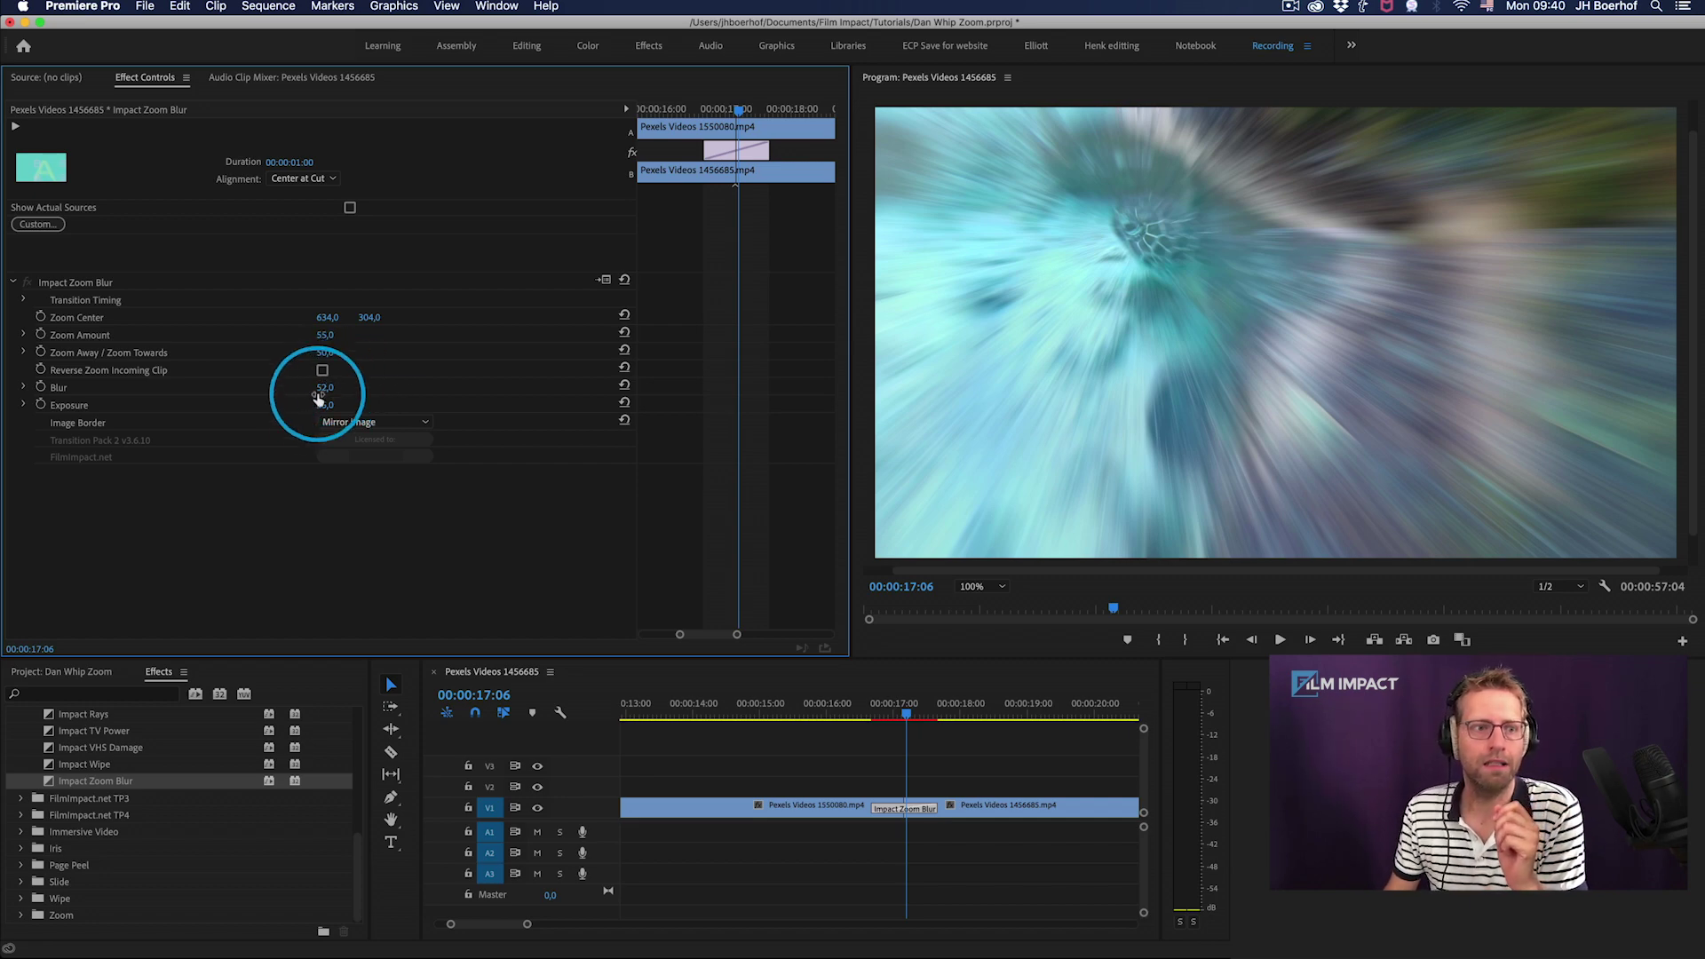
pyautogui.moveTo(325, 404); pyautogui.dragTo(336, 400)
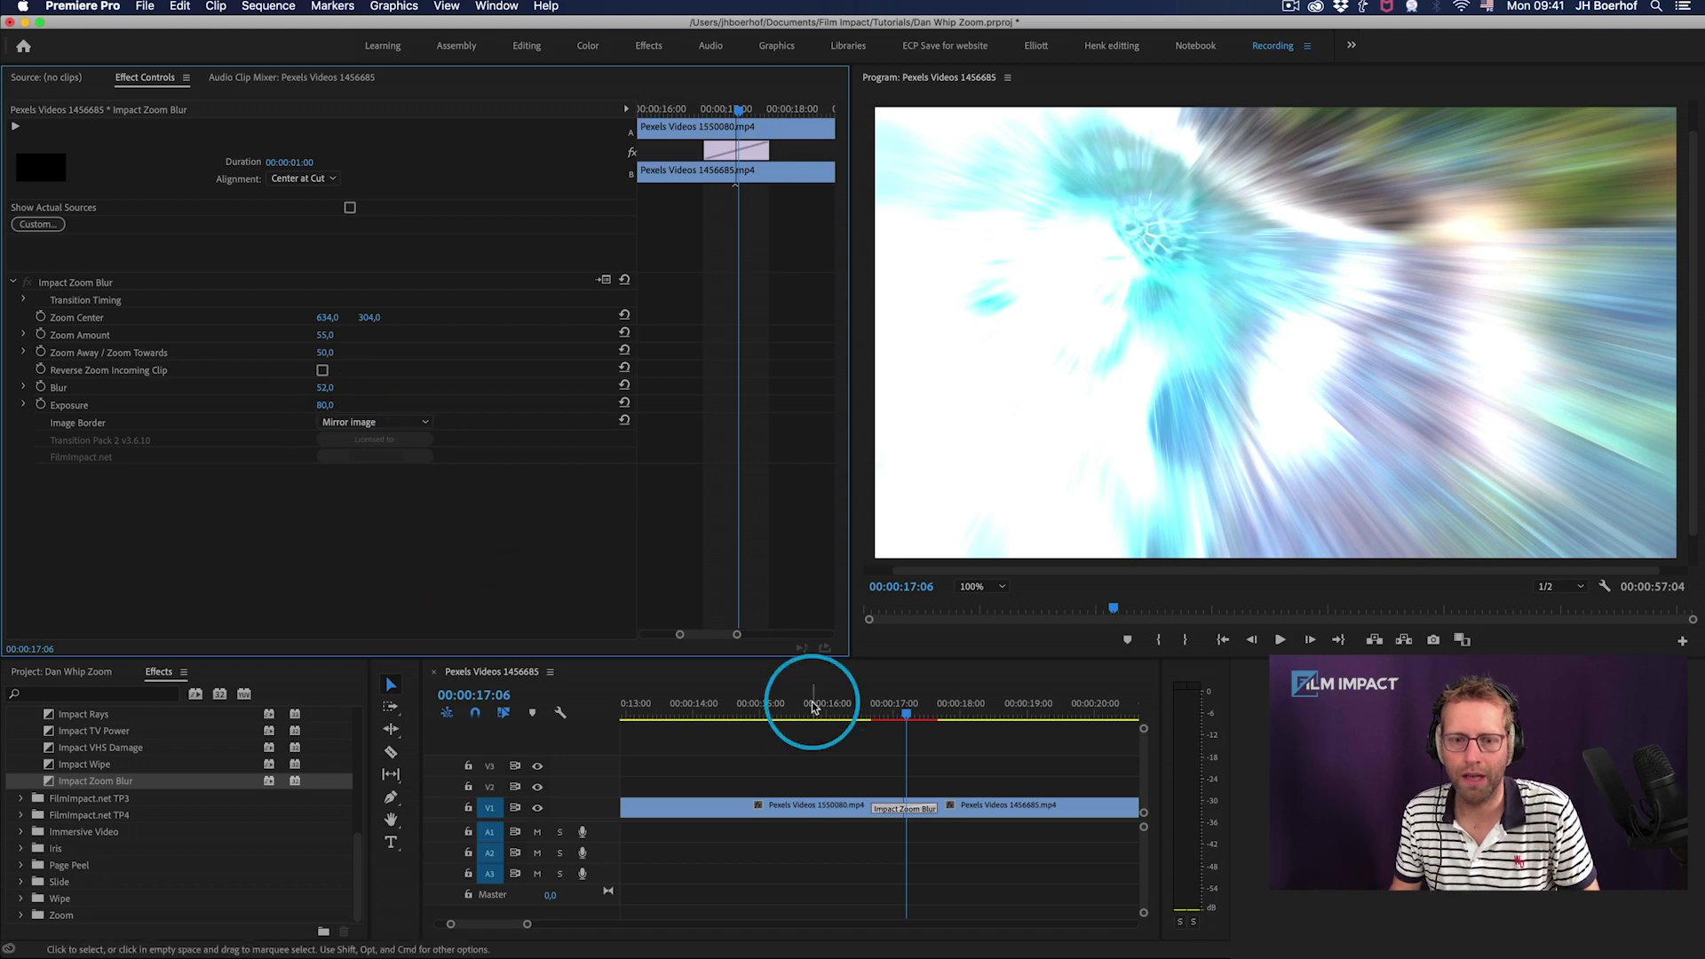
# - Preview the tuned transition, then delete Impact Zoom Blur from the cut
pyautogui.click(856, 696)
pyautogui.press('space')
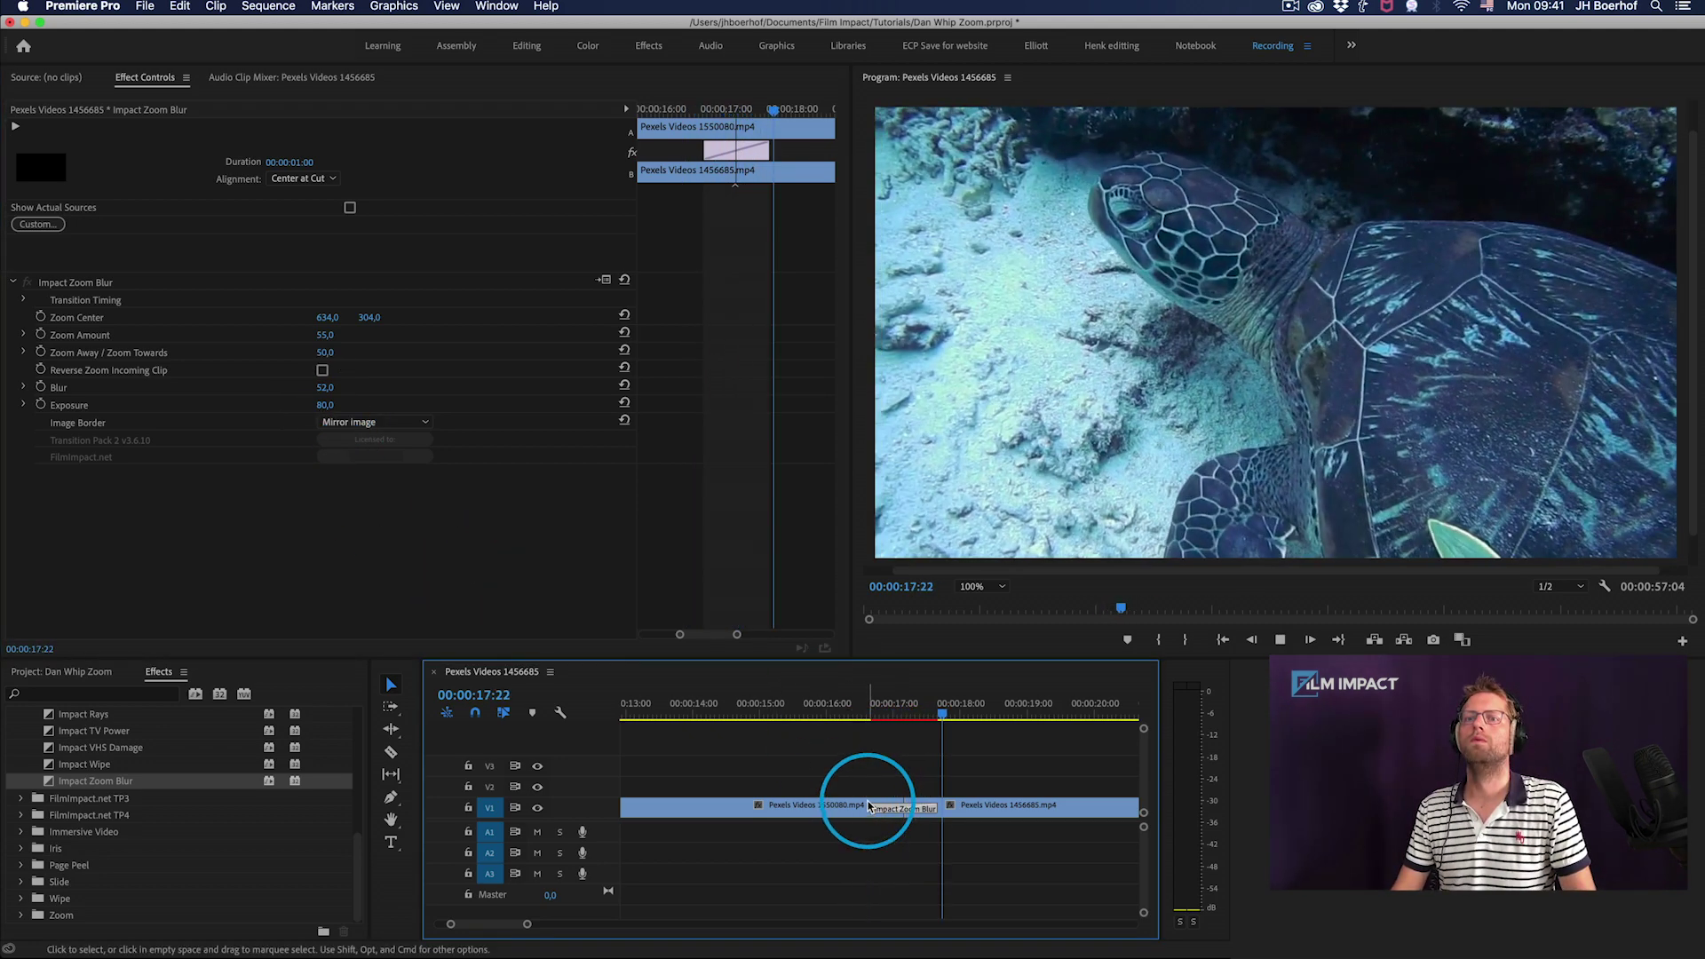
pyautogui.click(888, 713)
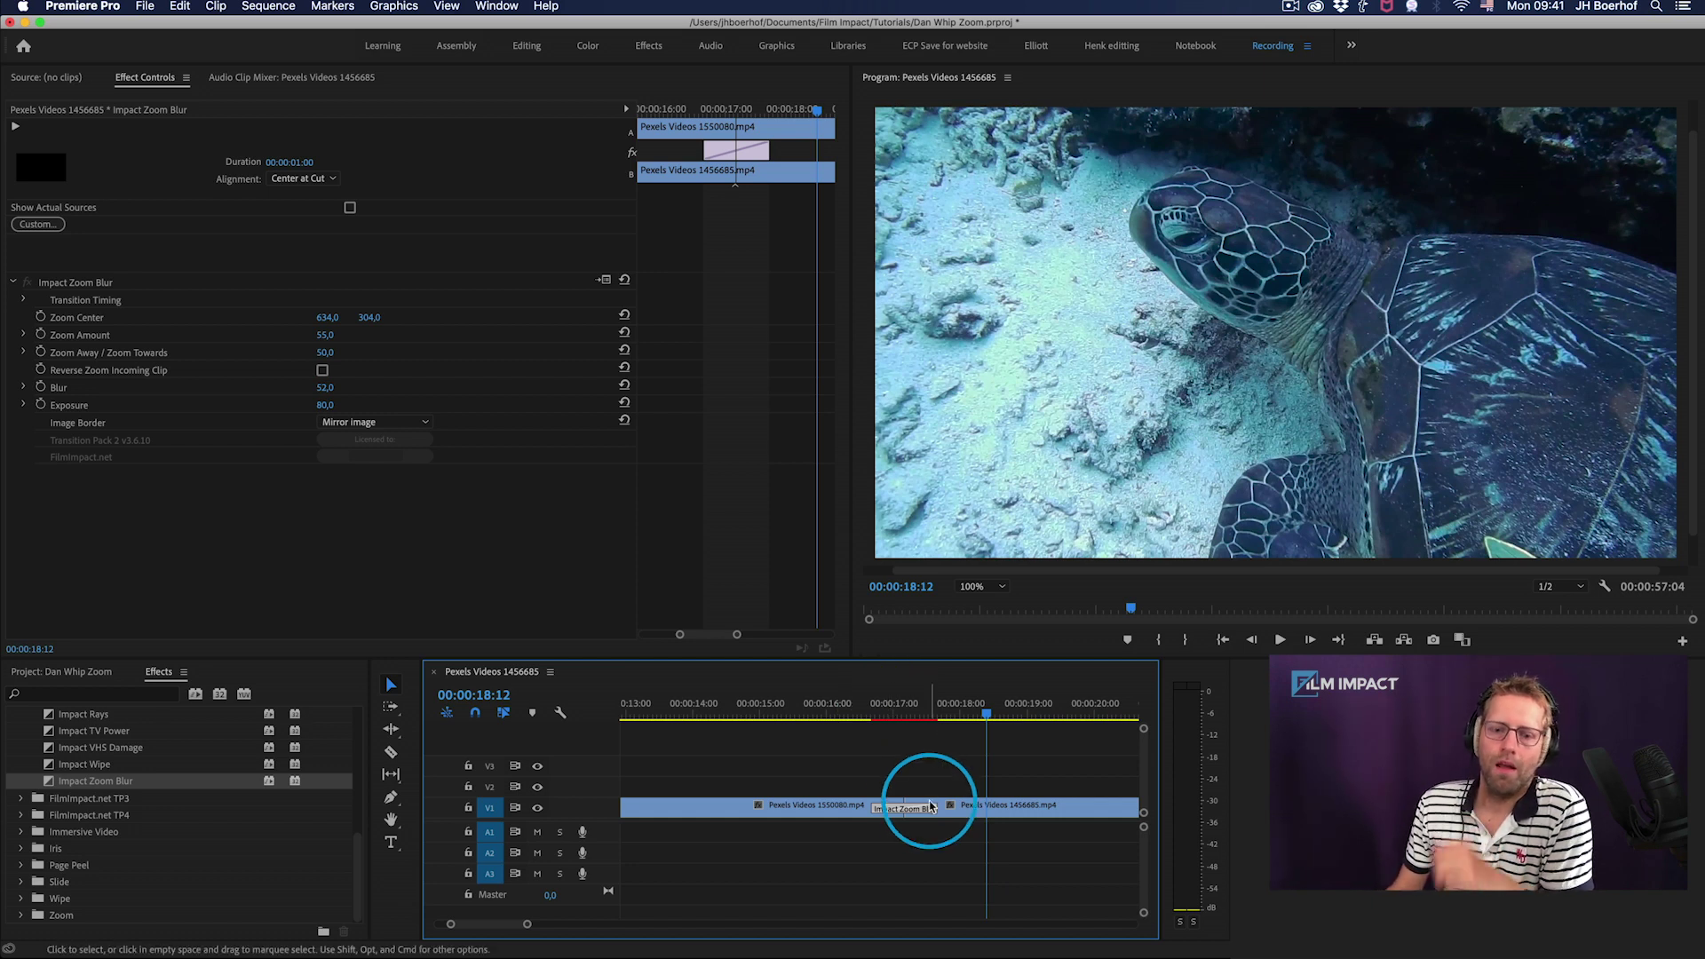
pyautogui.press('Delete')
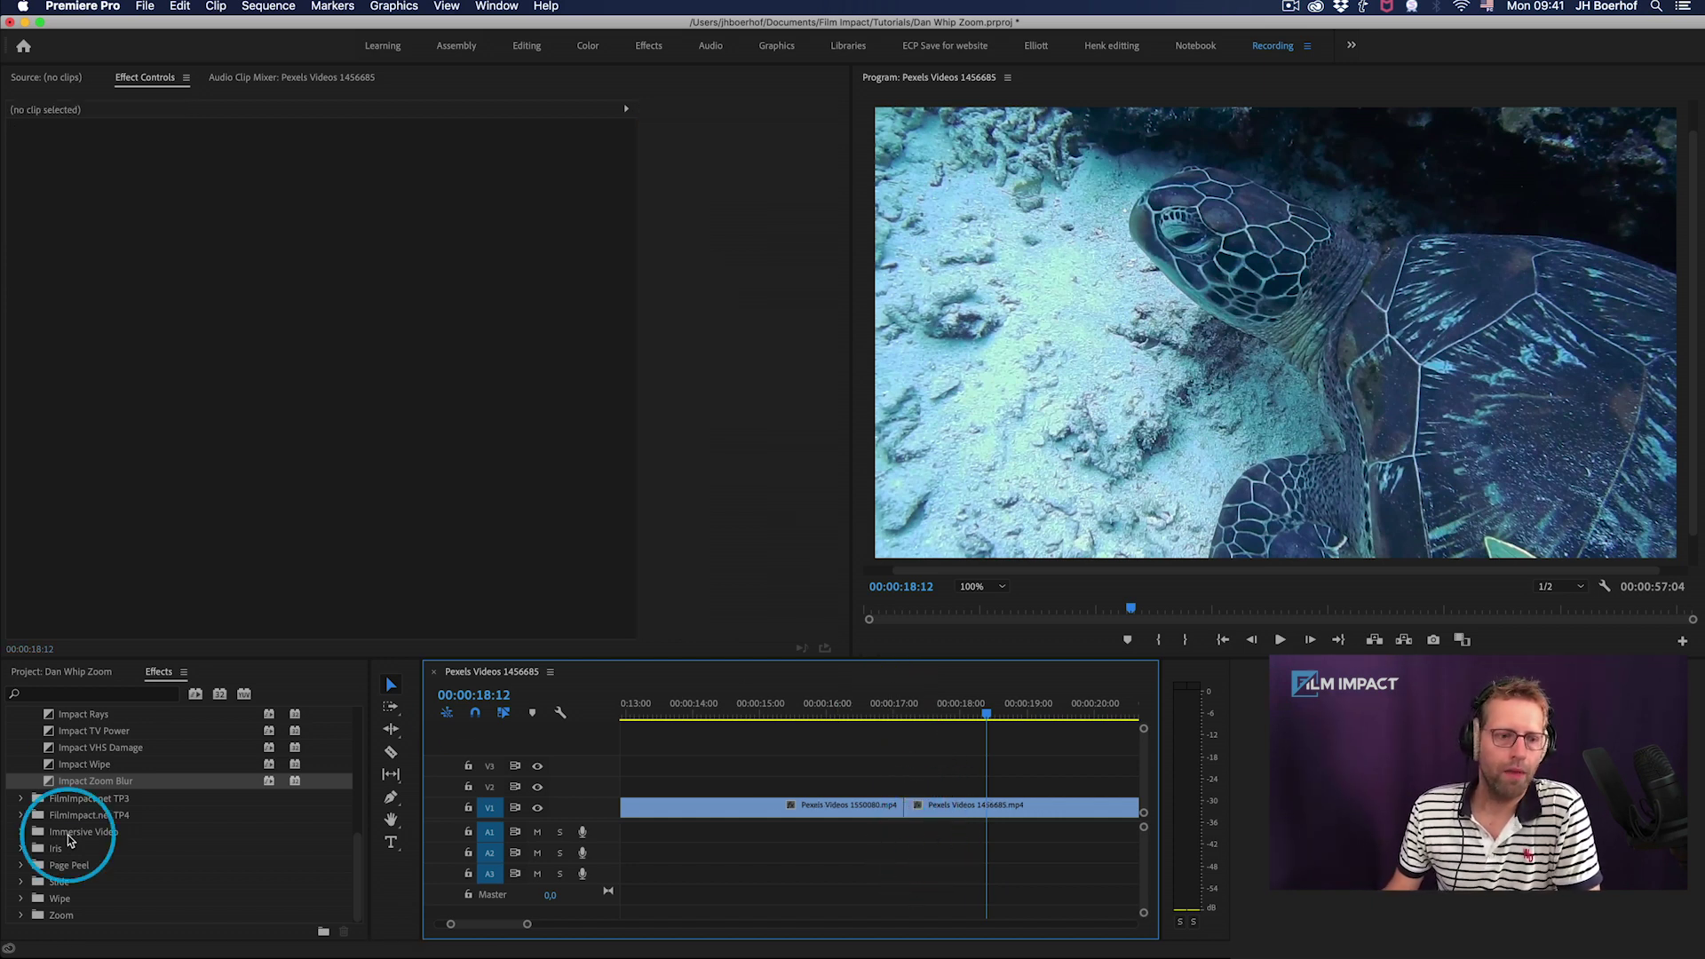
# - Place Impact Warp from FilmImpact.net TP4 on the cut between the two clips
pyautogui.scroll(5, 71, 772)
pyautogui.click(19, 767)
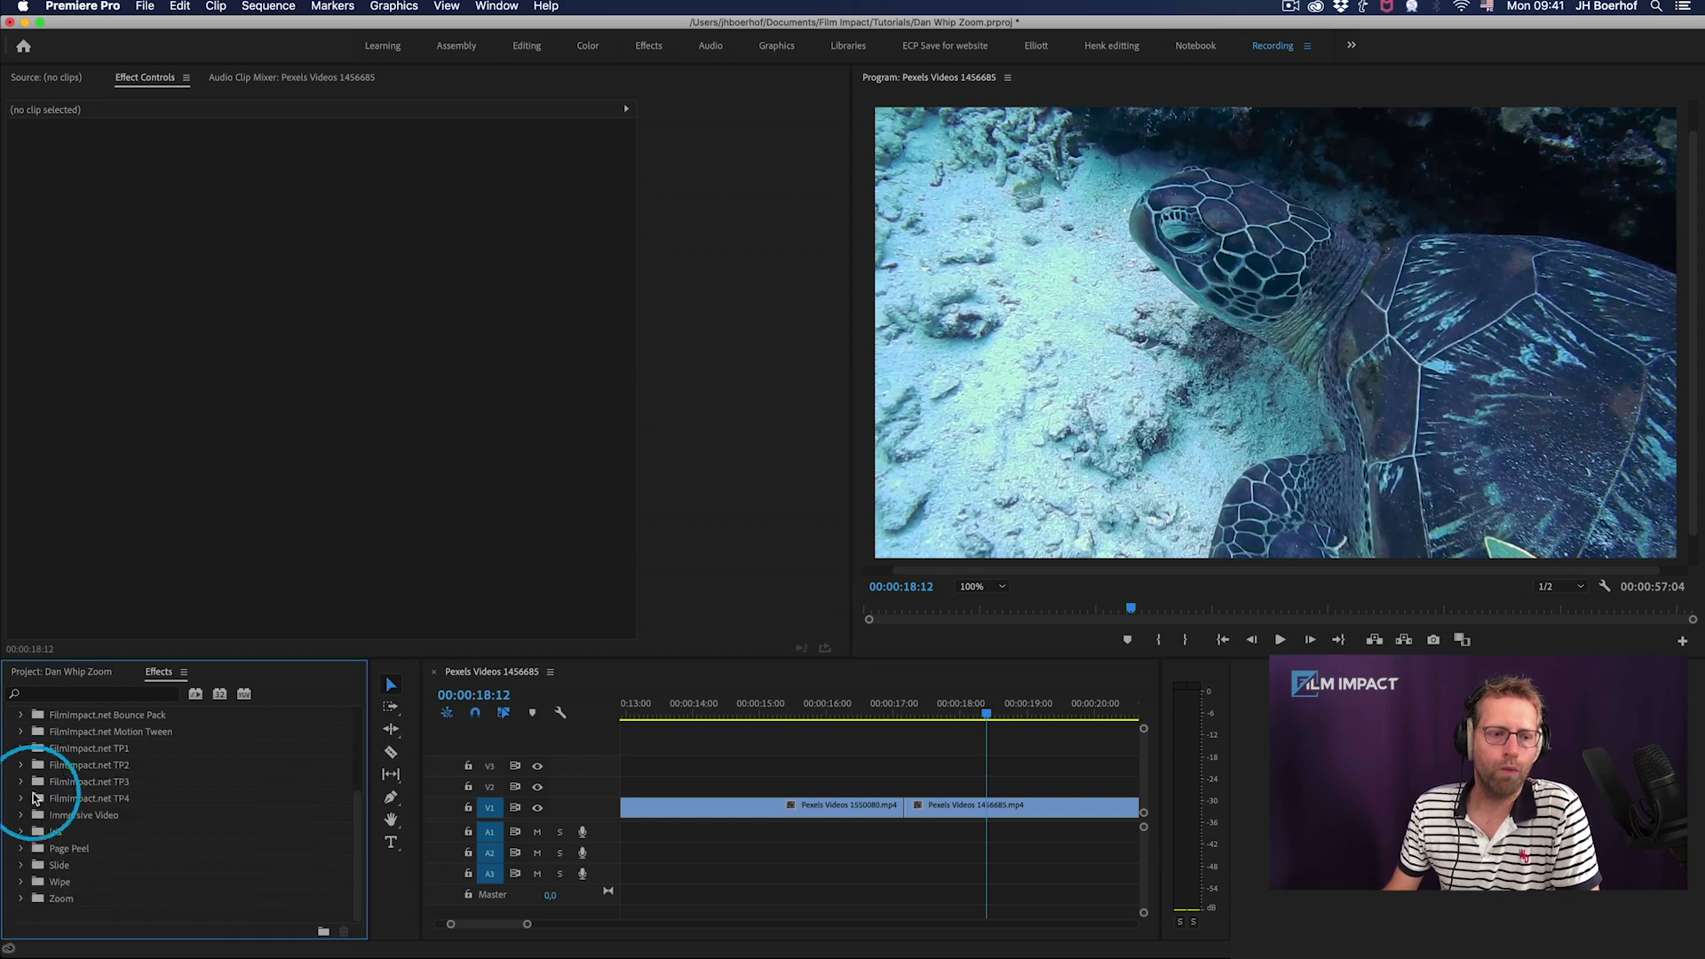
pyautogui.click(19, 804)
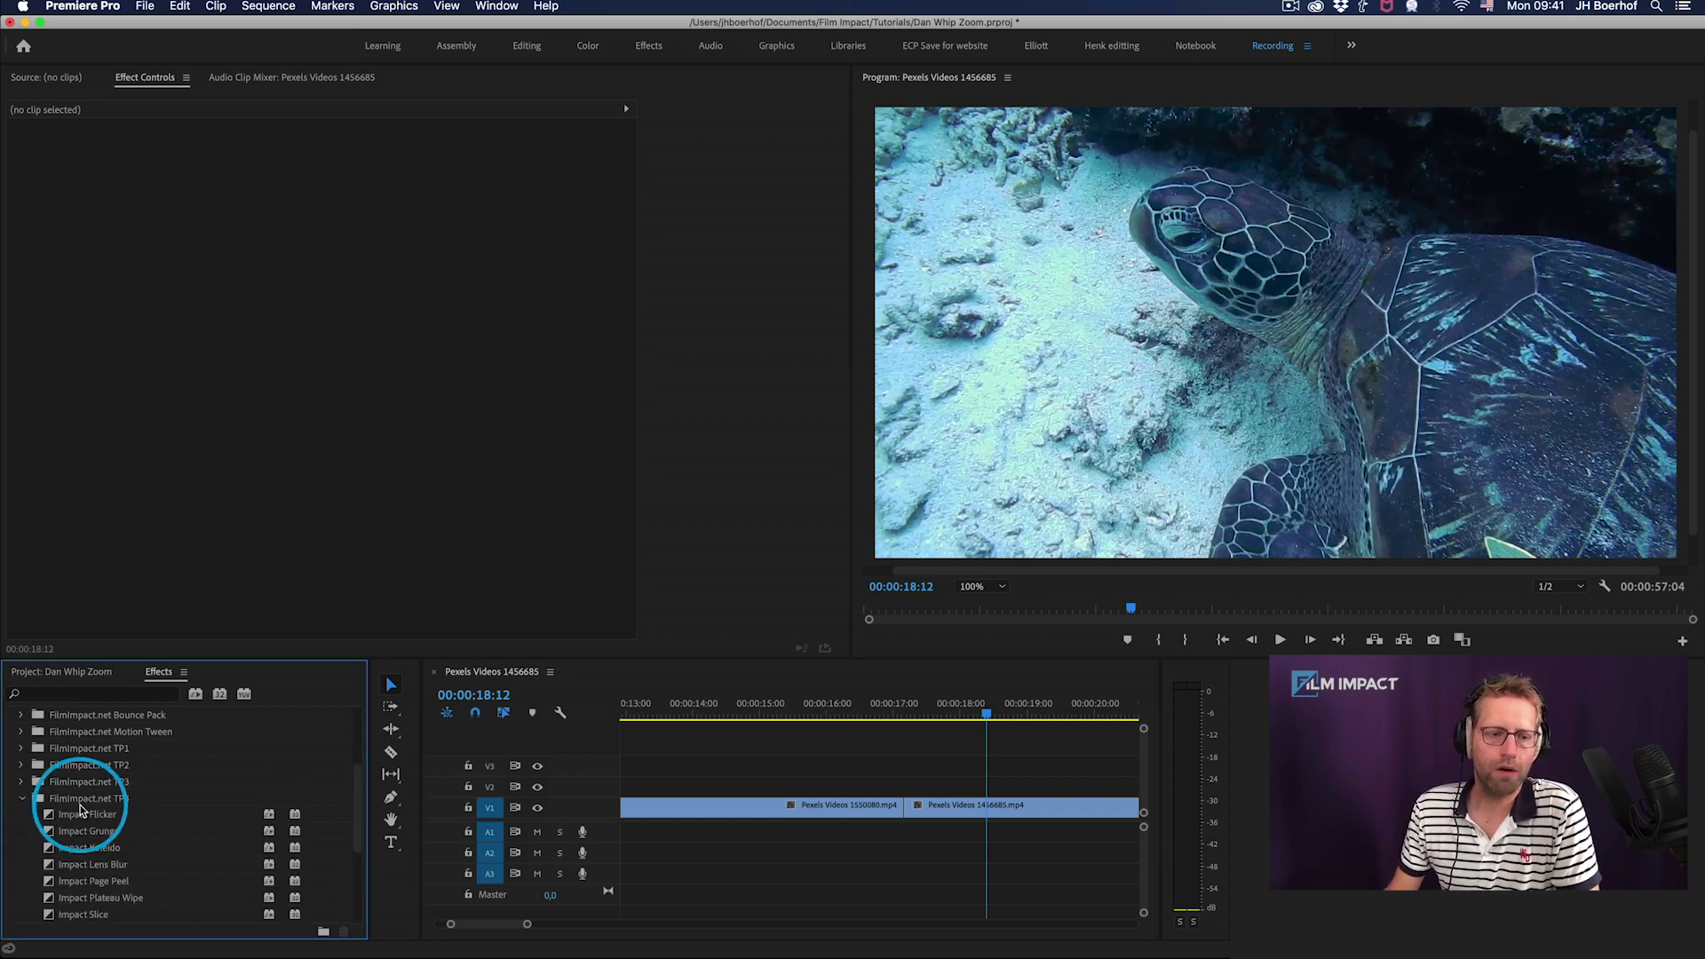
pyautogui.scroll(-3, 88, 812)
pyautogui.moveTo(138, 890); pyautogui.dragTo(905, 804)
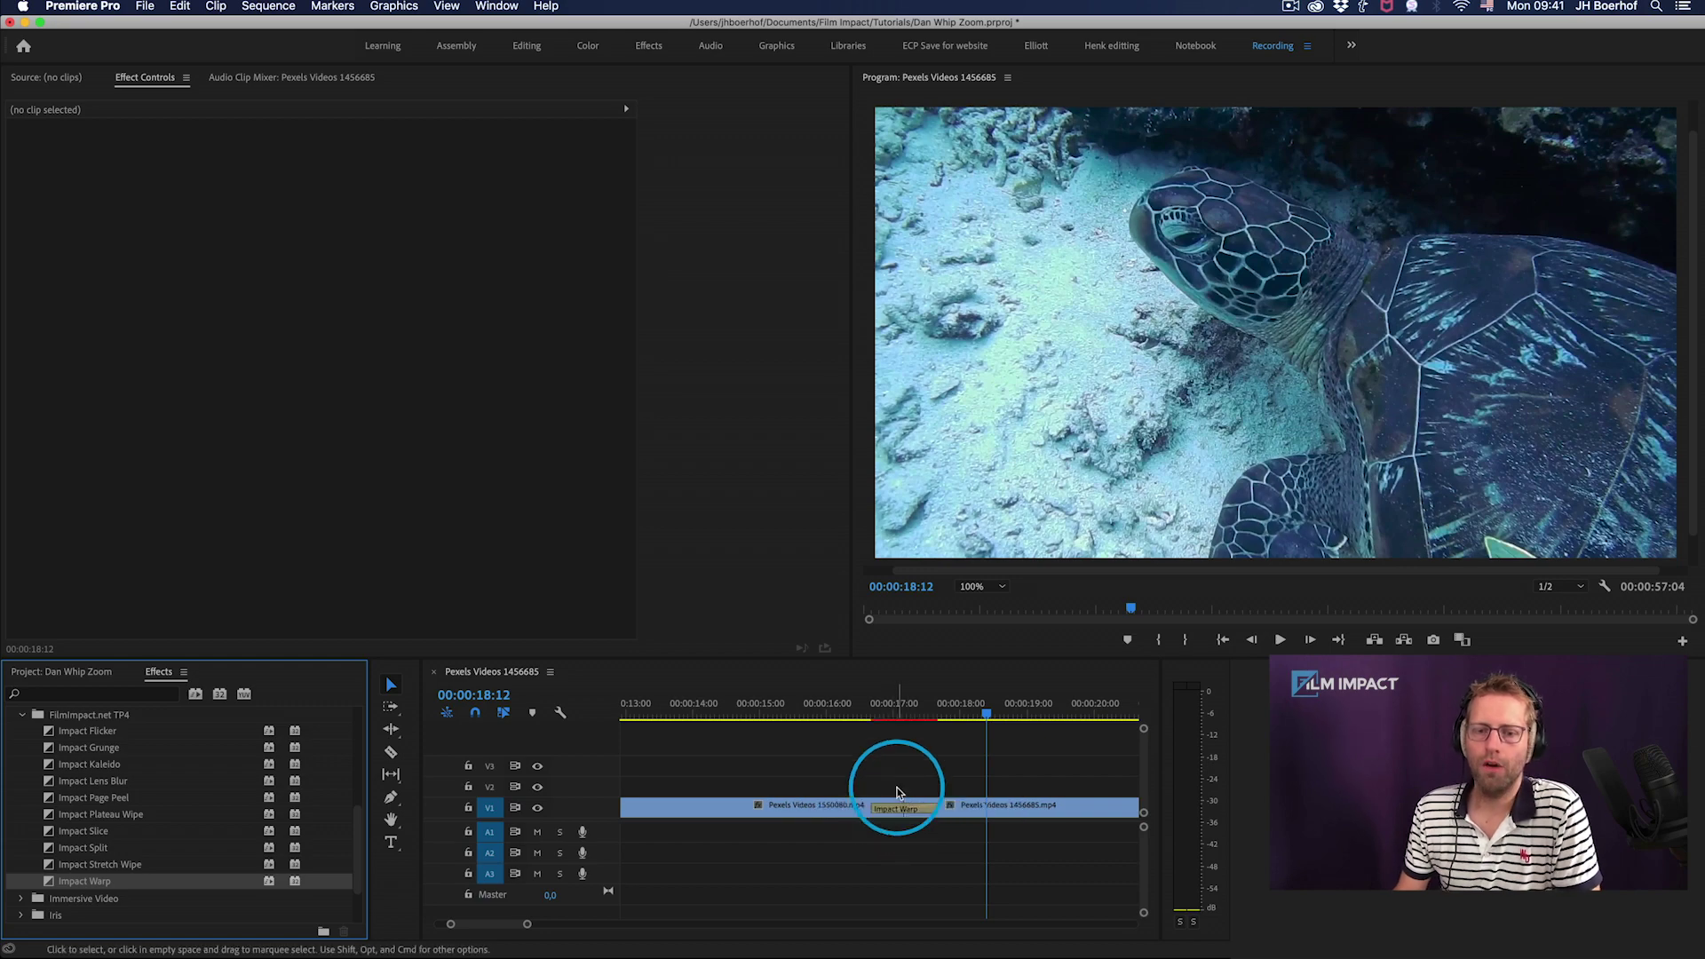
pyautogui.click(851, 710)
# - Play back the Impact Warp transition twice and bring up its settings in Effect Controls
pyautogui.press('space')
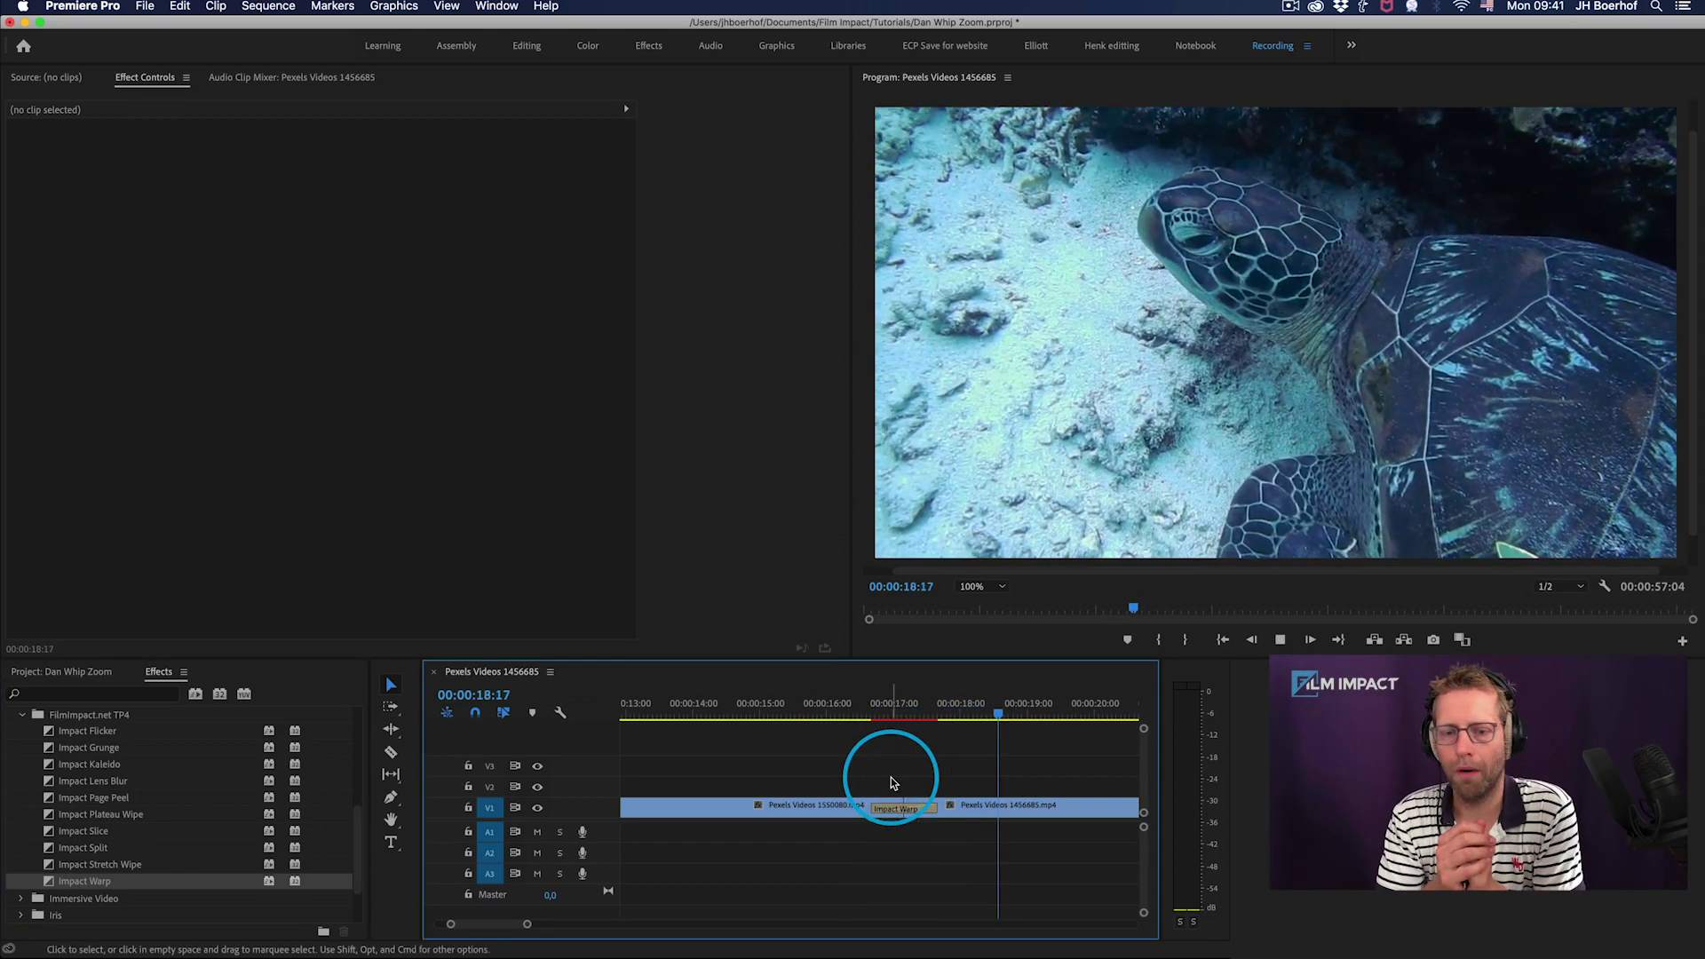
pyautogui.click(859, 710)
pyautogui.press('space')
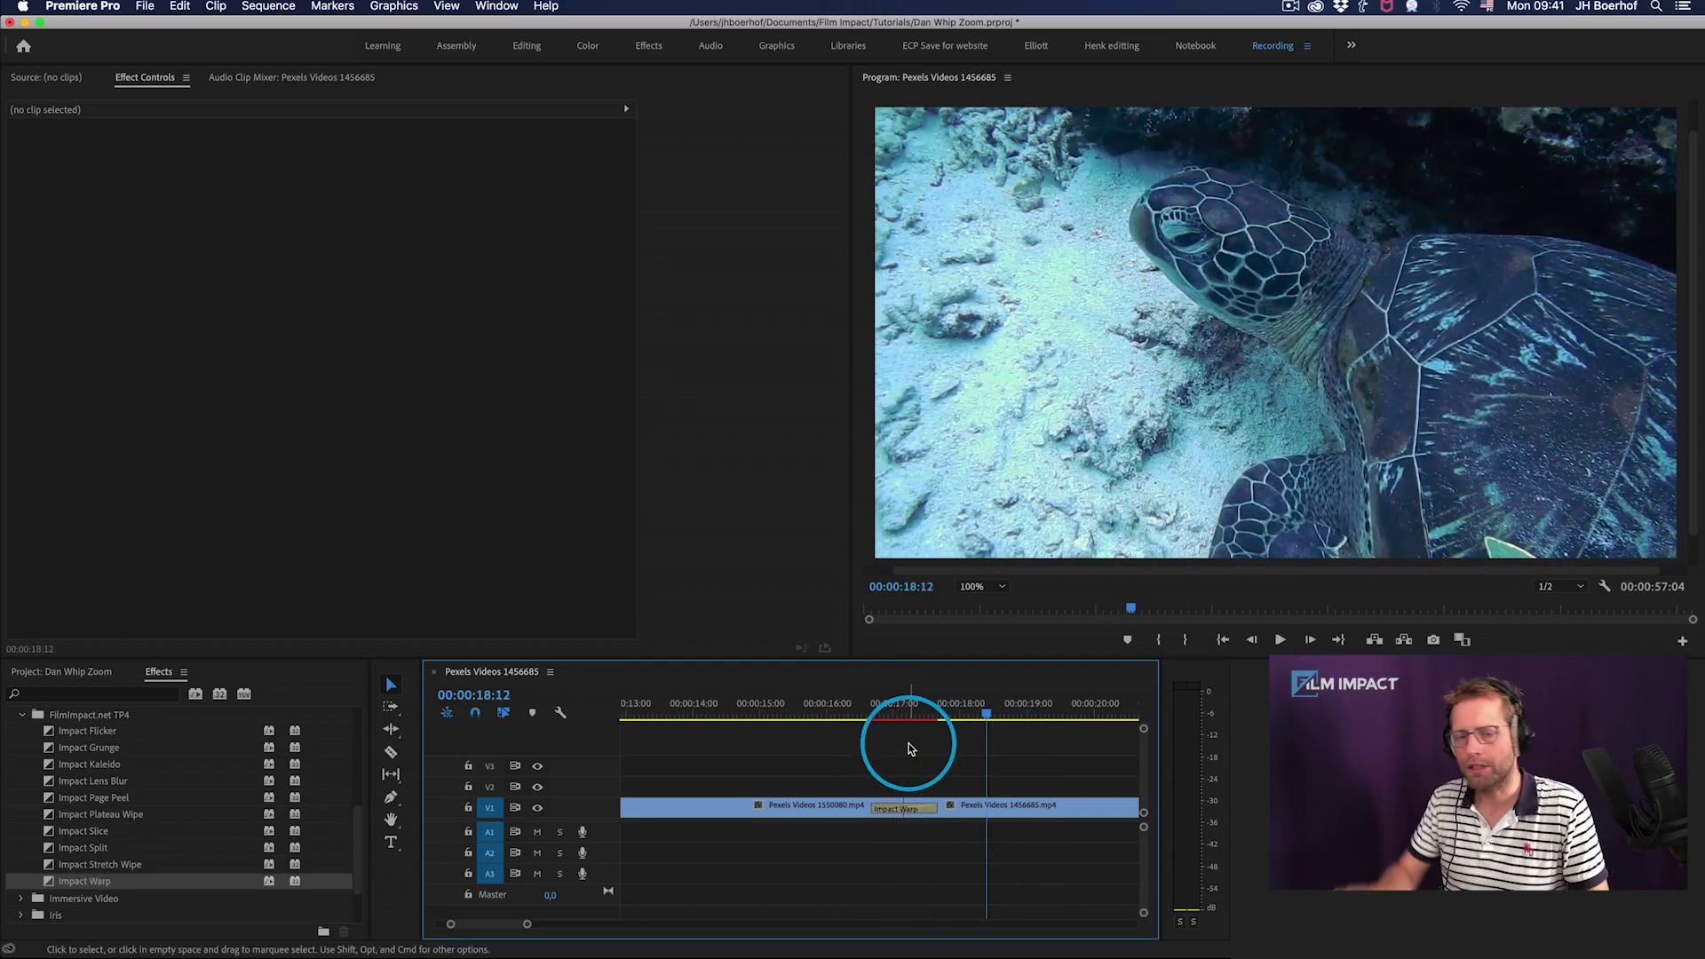
pyautogui.moveTo(875, 698)
pyautogui.mouseDown()
pyautogui.moveTo(912, 698)
pyautogui.moveTo(898, 702)
pyautogui.mouseUp()
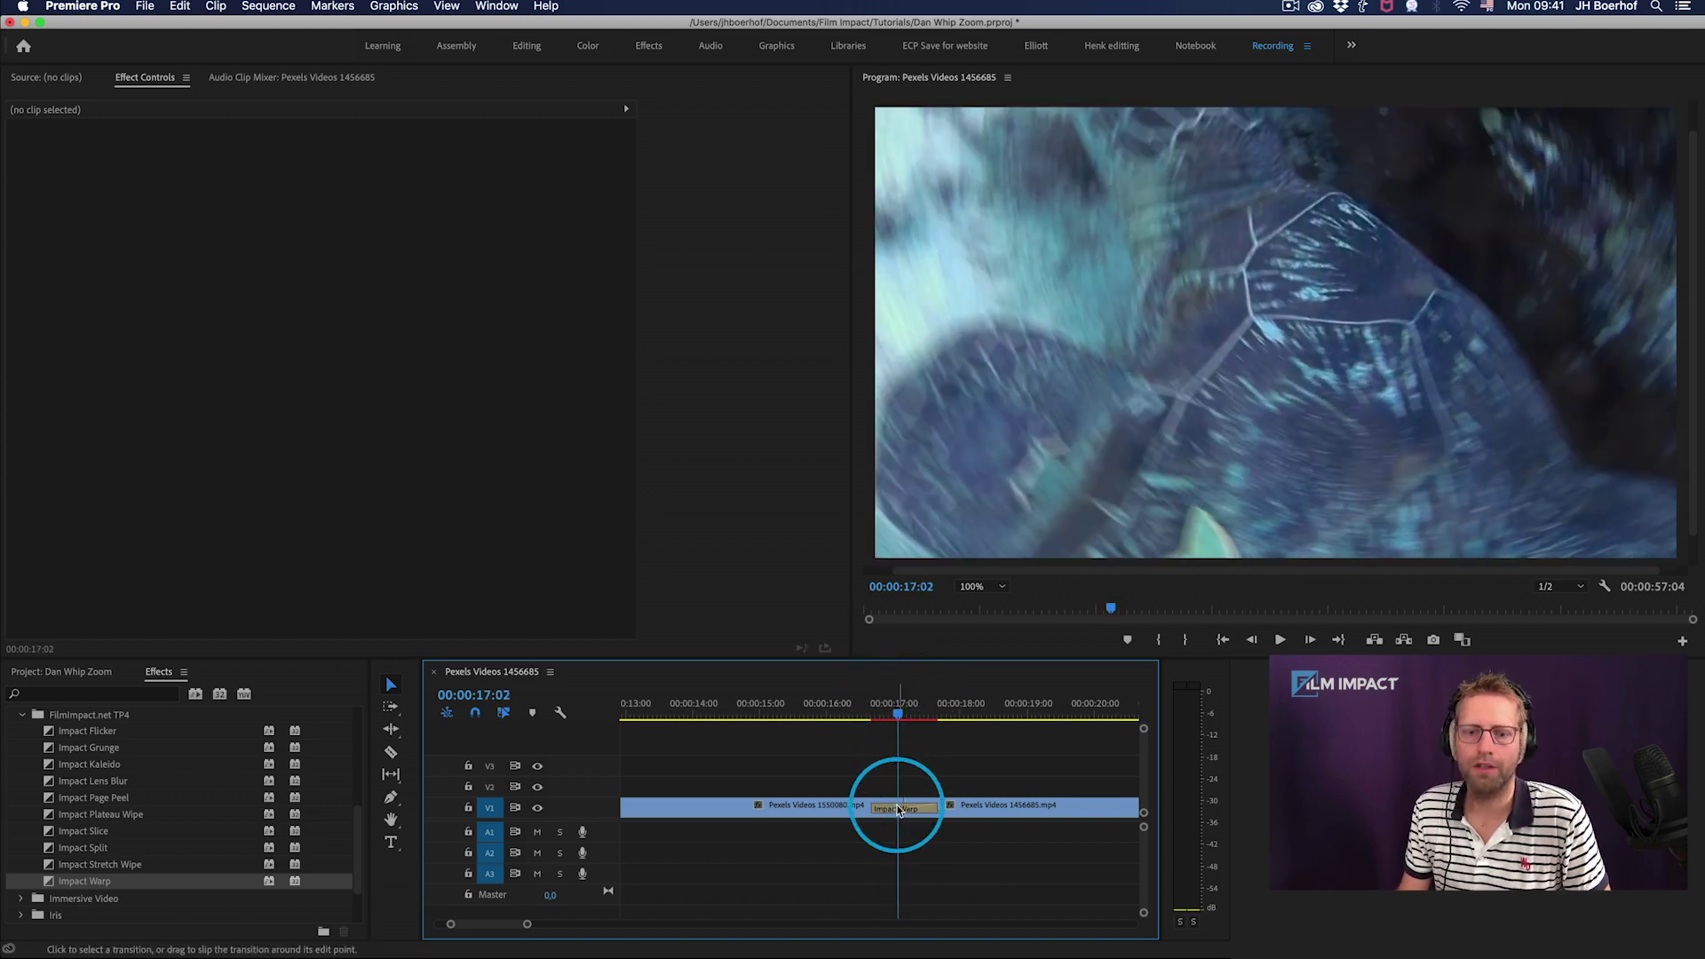
pyautogui.click(899, 808)
pyautogui.scroll(-3, 284, 307)
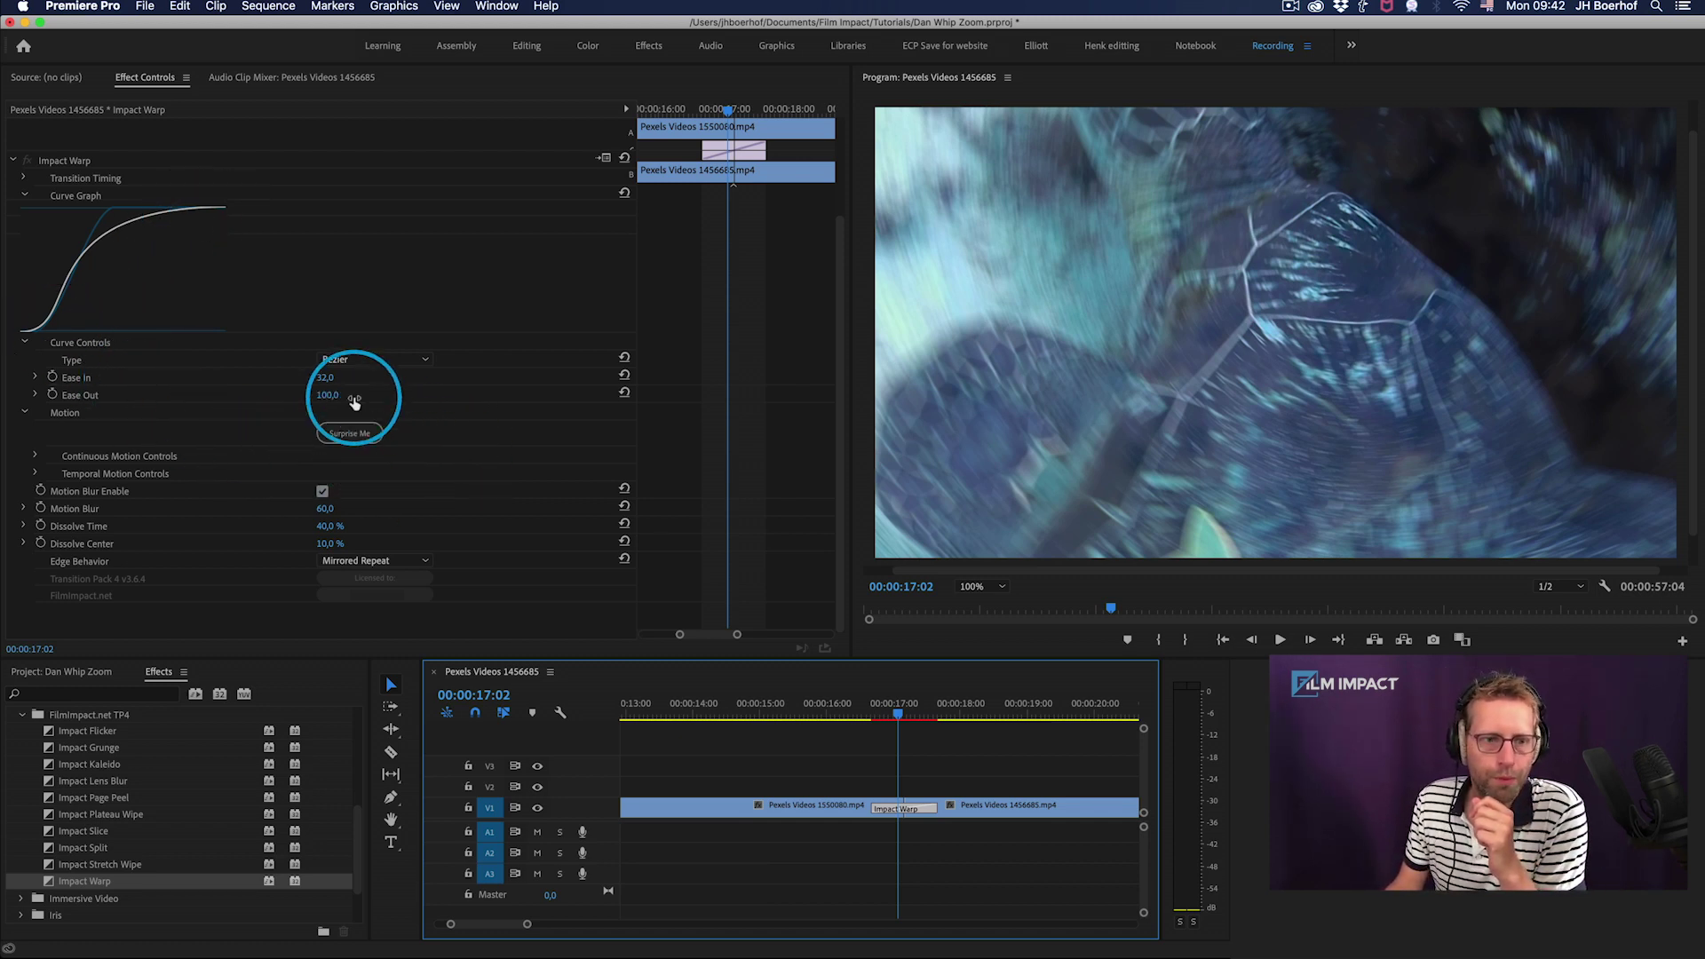
# - Randomise the Impact Warp motion repeatedly with Surprise Me
pyautogui.click(362, 435)
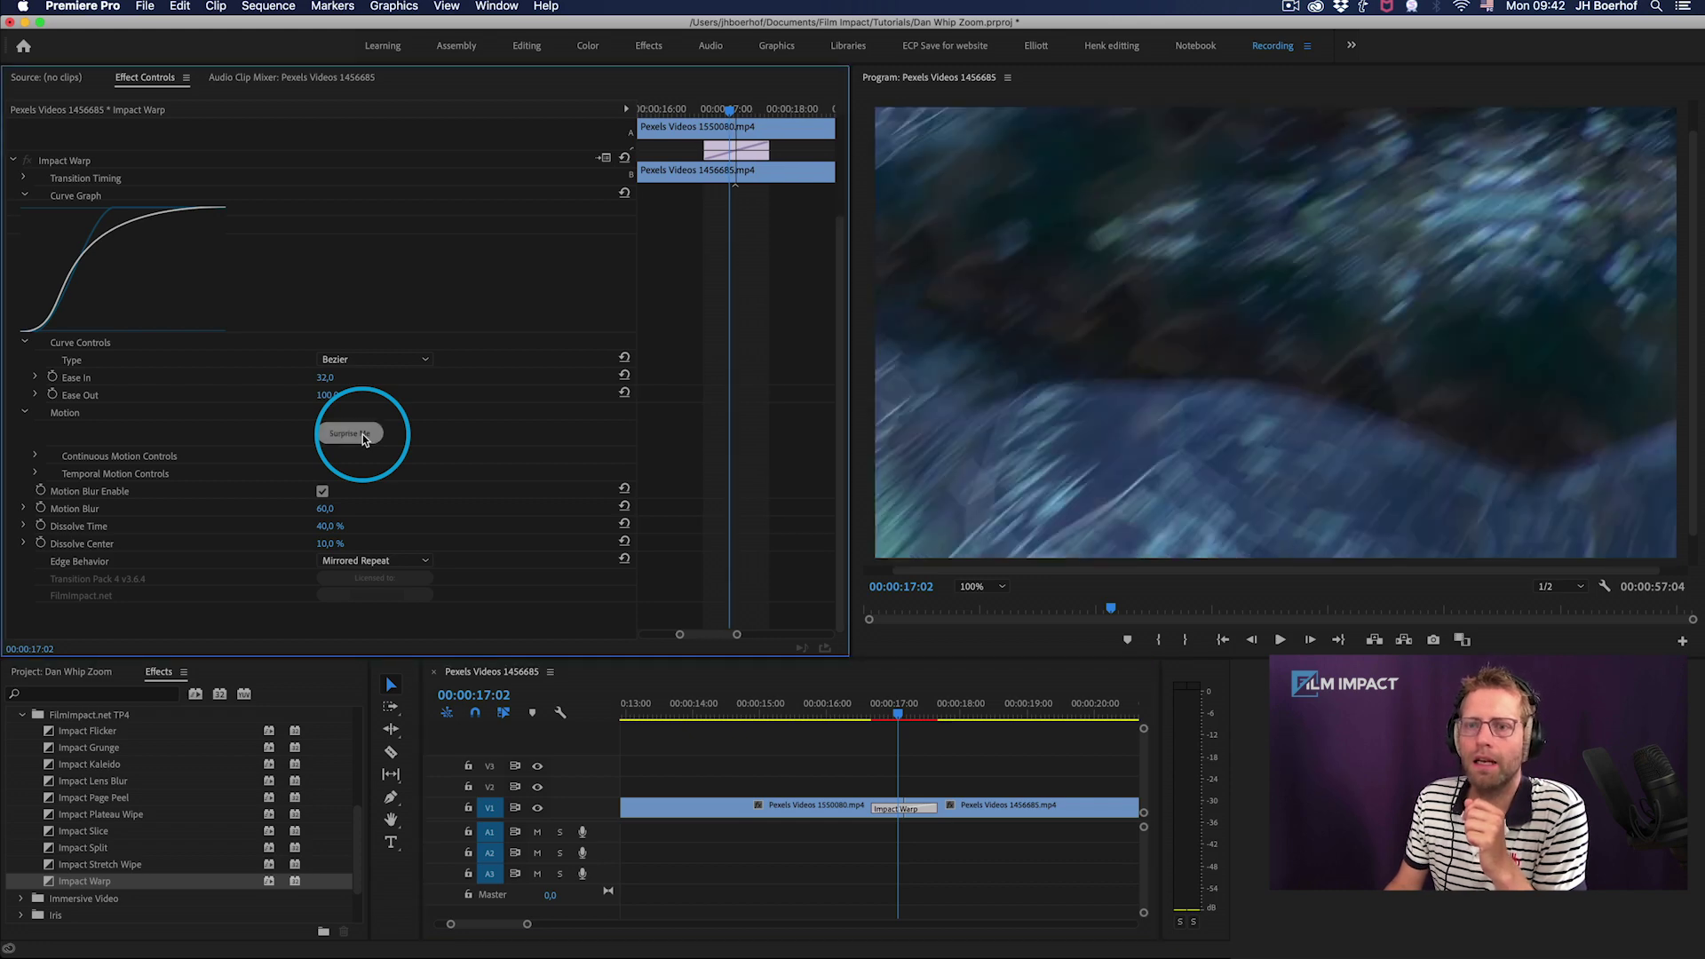
pyautogui.click(362, 434)
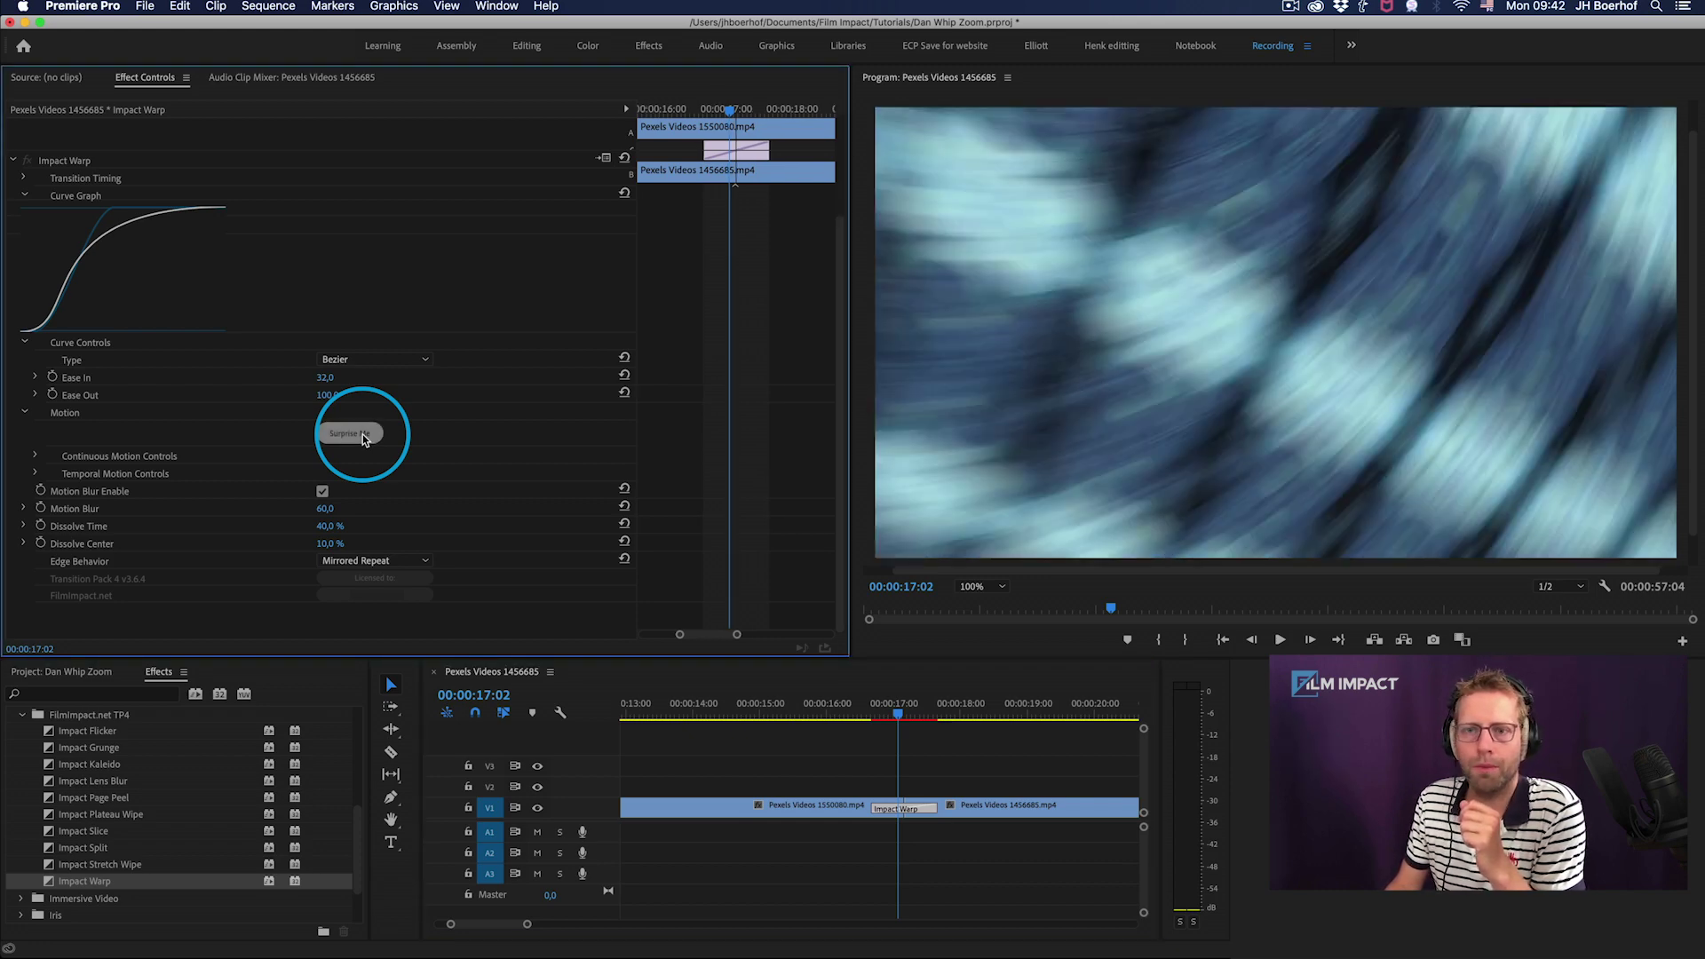
pyautogui.click(362, 434)
pyautogui.click(362, 435)
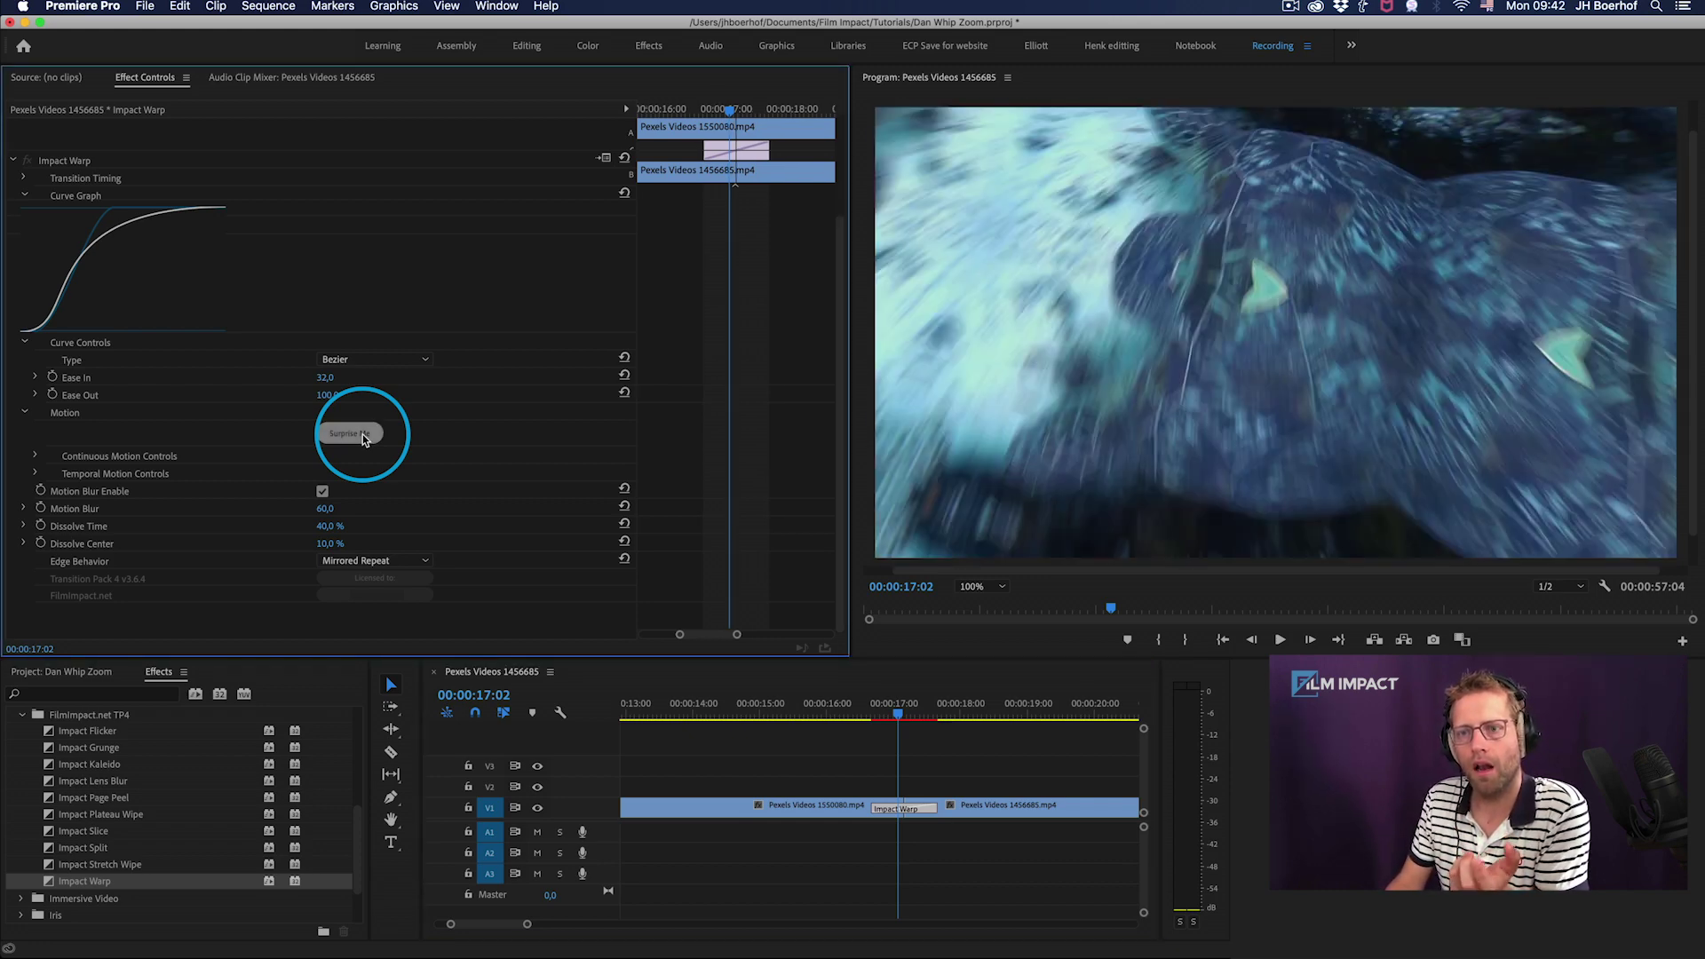
pyautogui.click(362, 434)
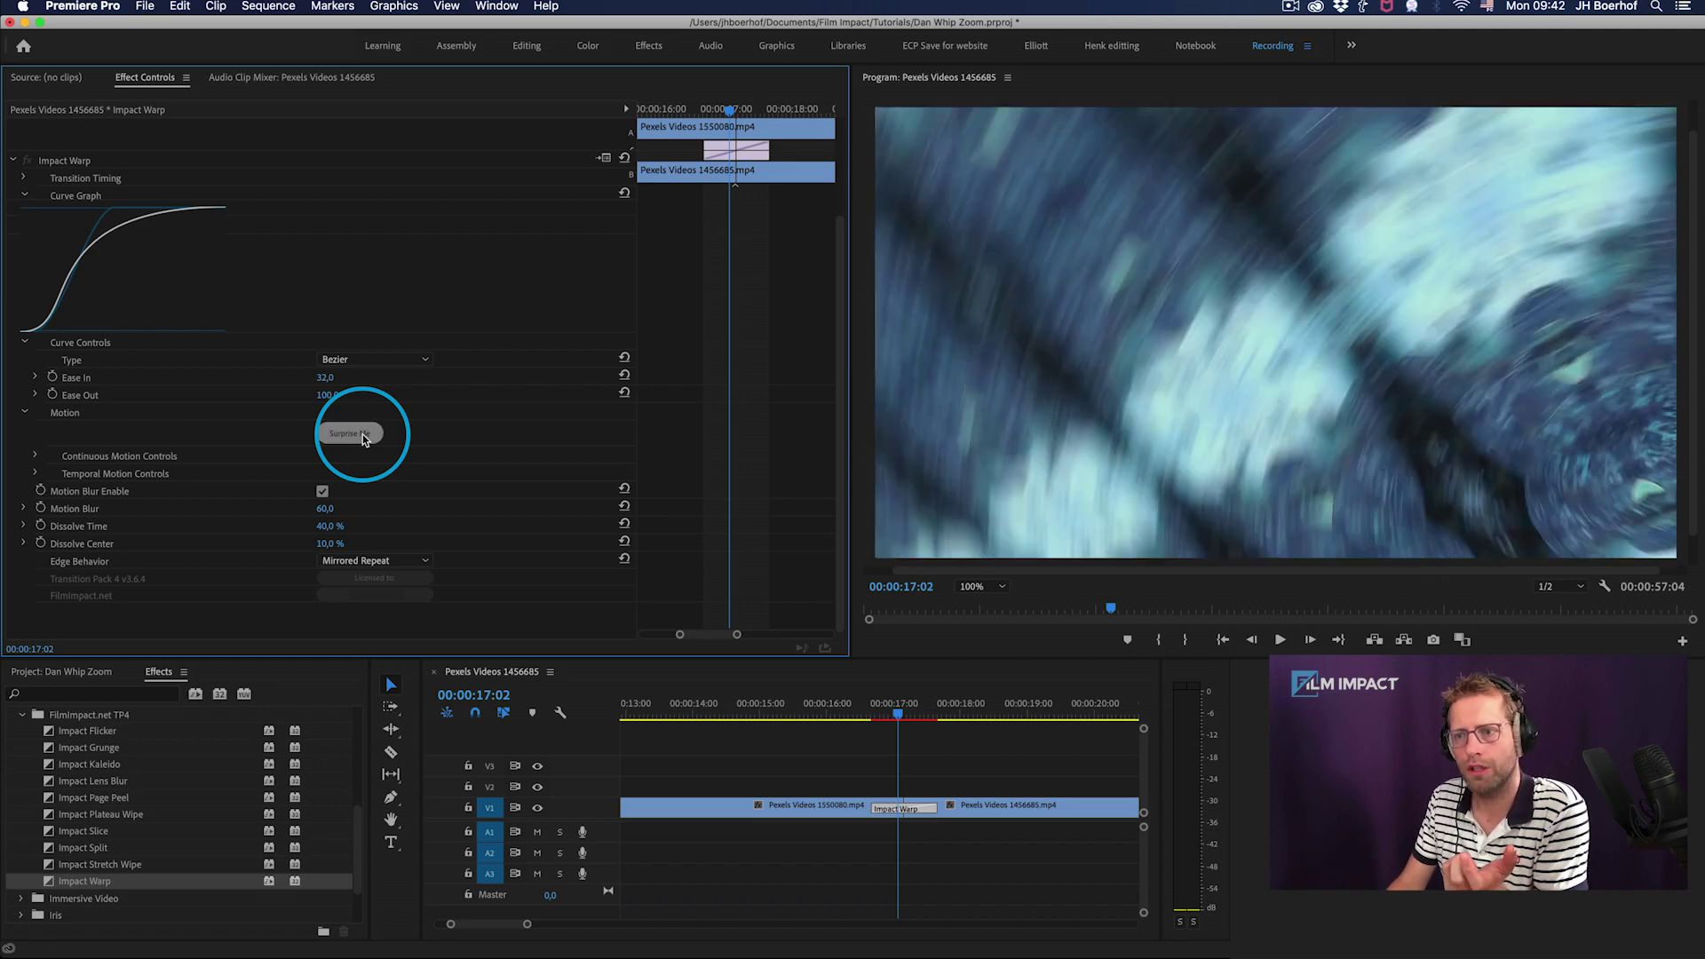
pyautogui.click(363, 435)
pyautogui.click(363, 434)
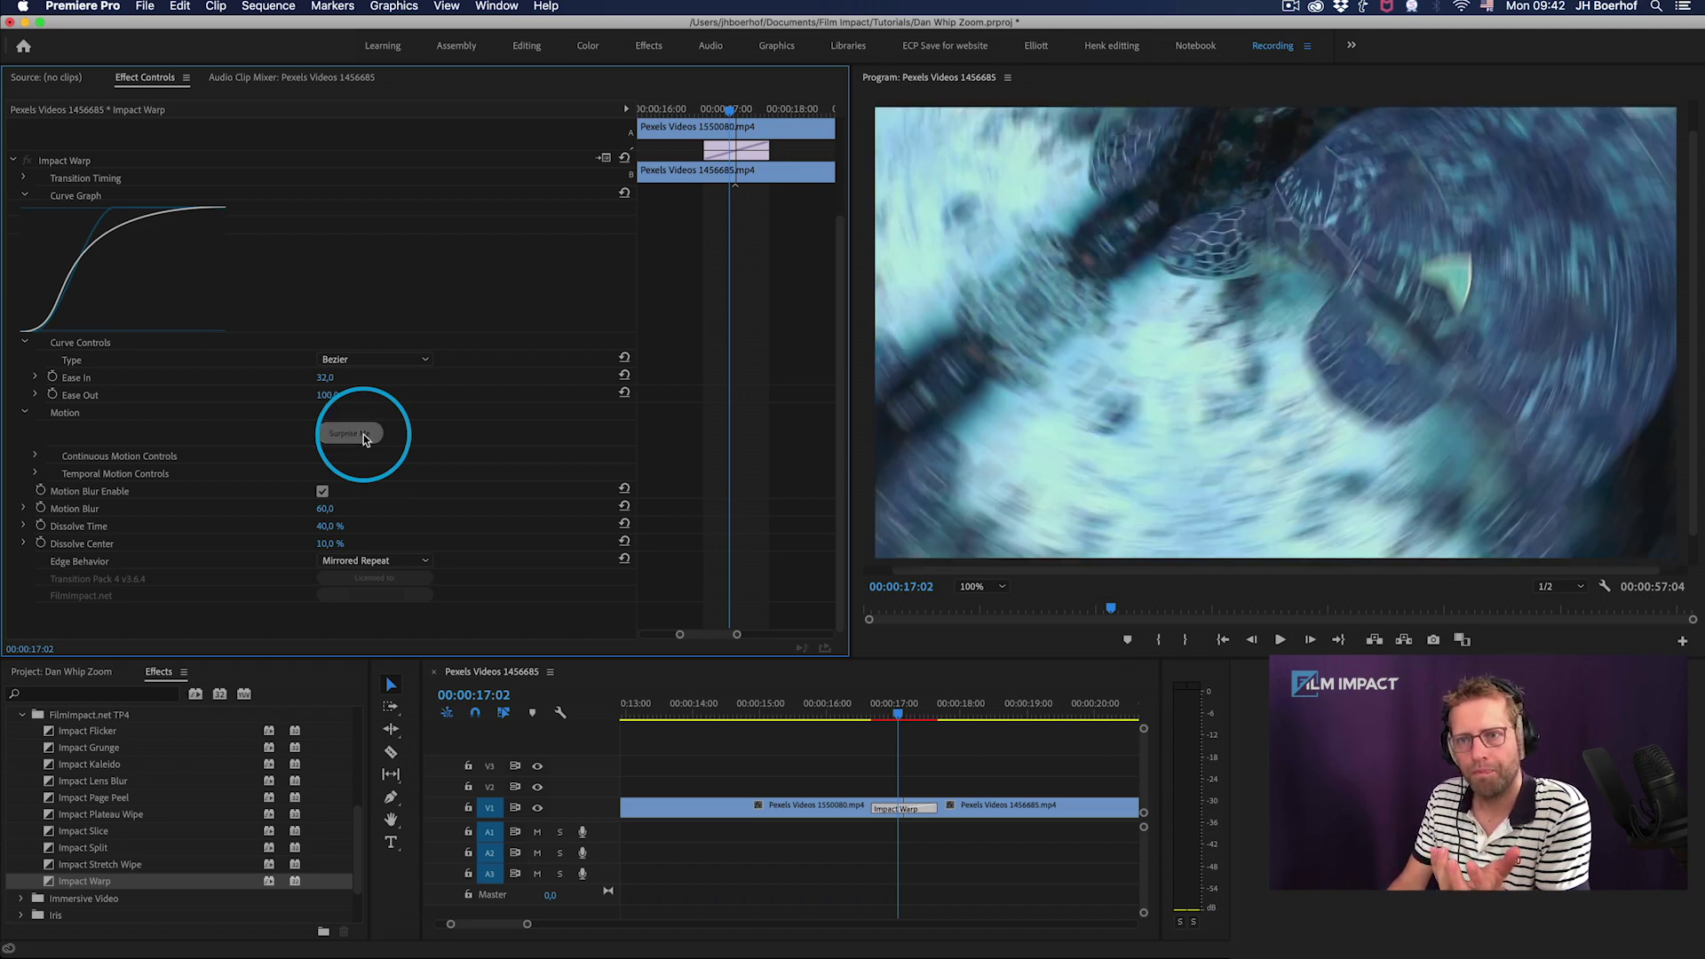
pyautogui.click(363, 435)
pyautogui.click(363, 434)
pyautogui.click(363, 434)
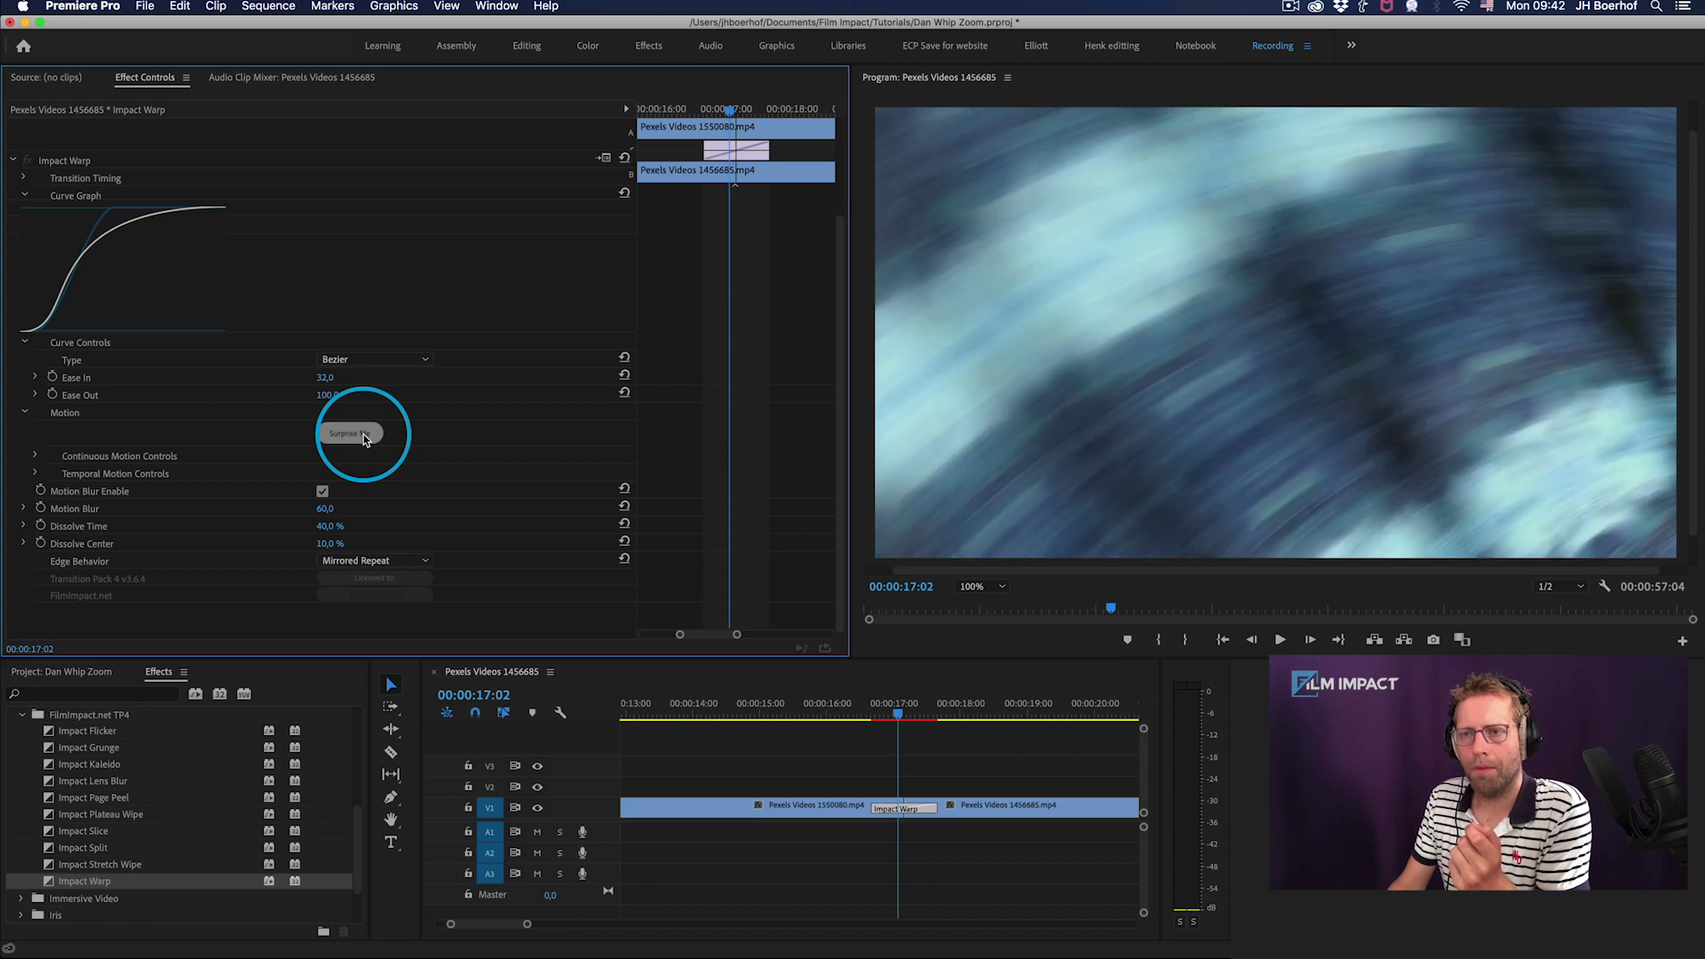
pyautogui.click(363, 434)
pyautogui.click(363, 434)
pyautogui.click(364, 434)
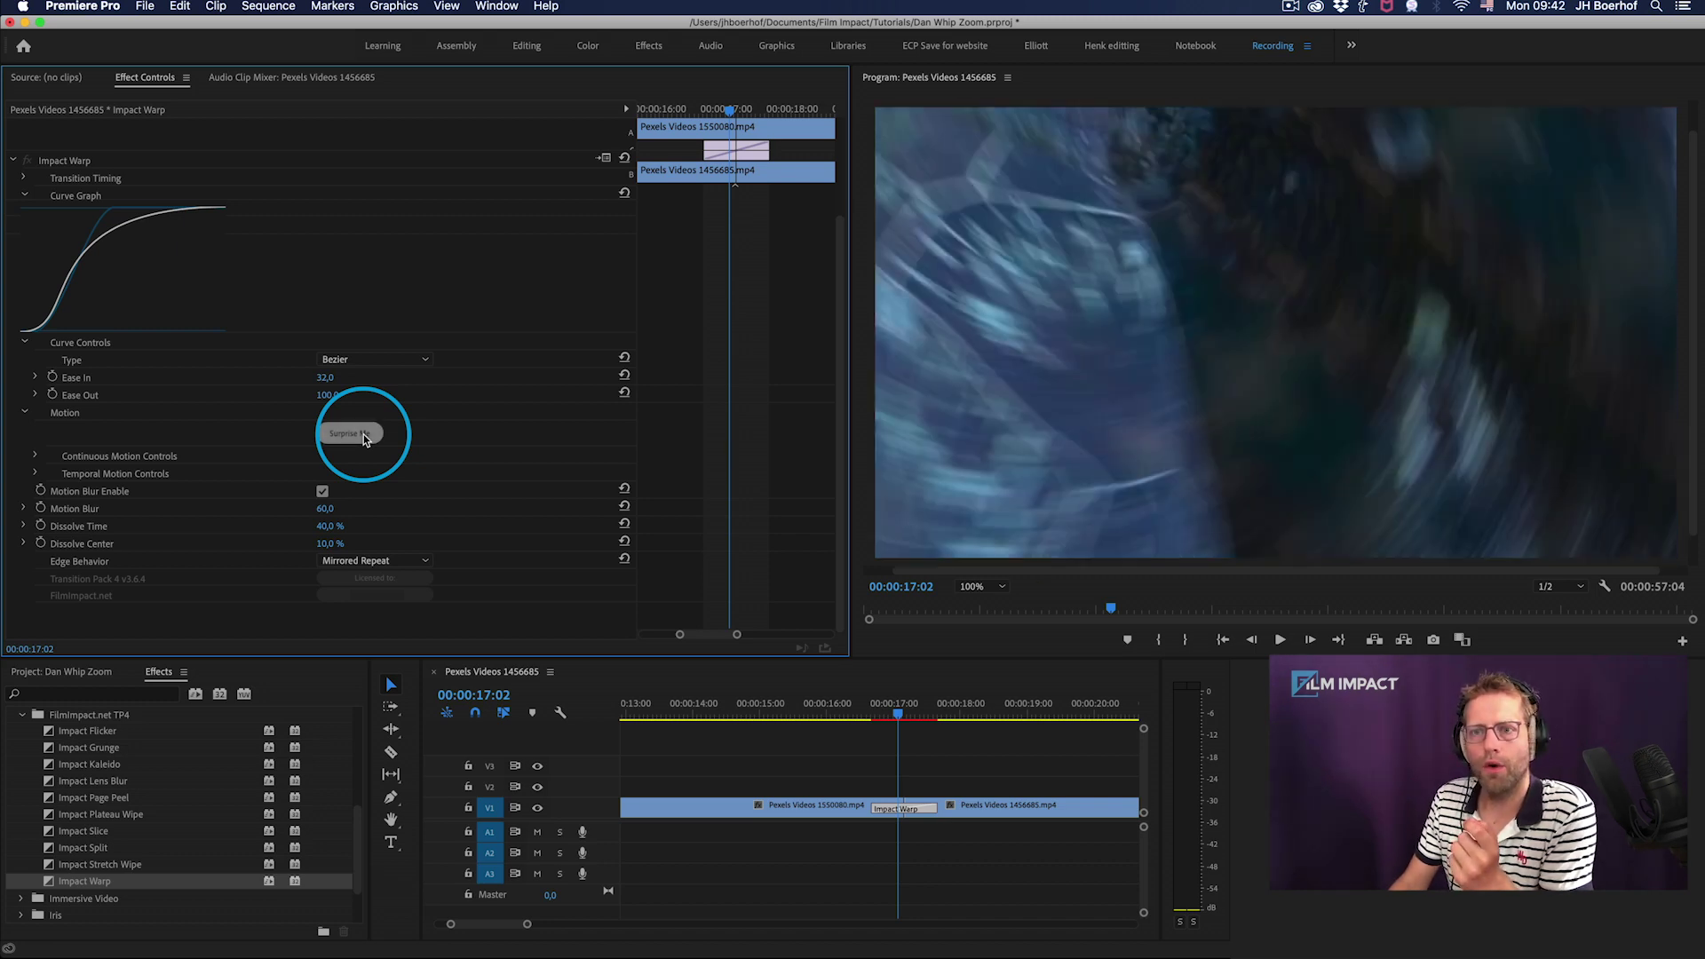
pyautogui.click(363, 435)
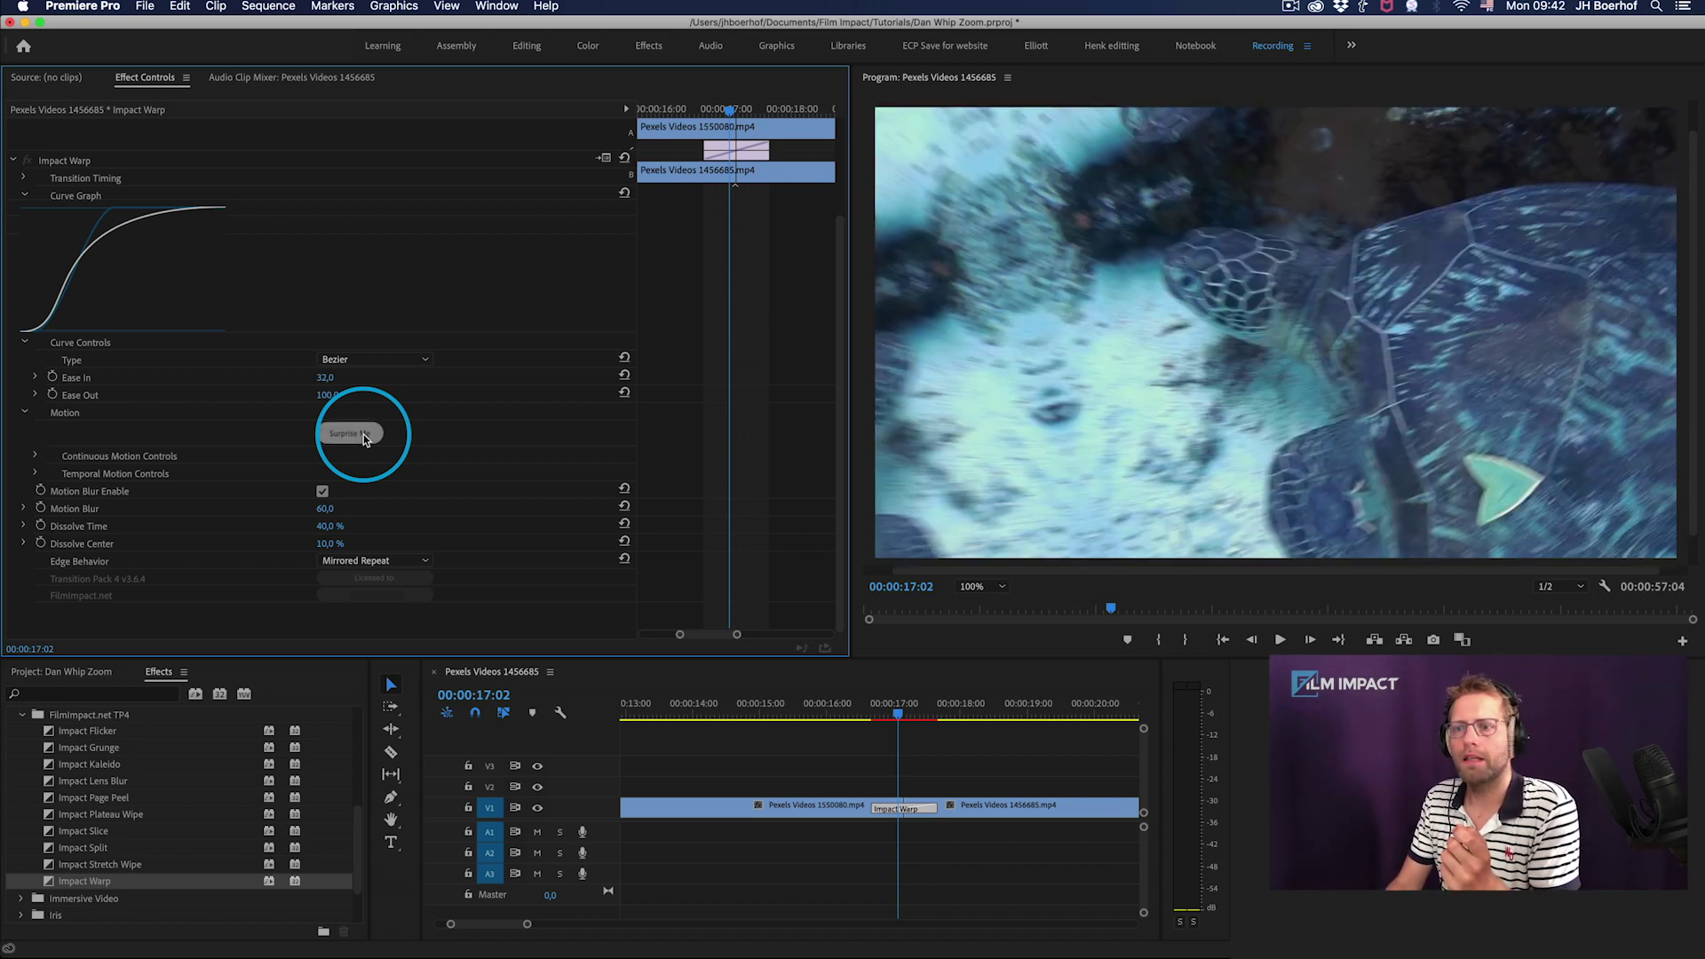
# - Play the randomised warp from before the cut and stop at frame 17:02
pyautogui.click(872, 715)
pyautogui.press('space')
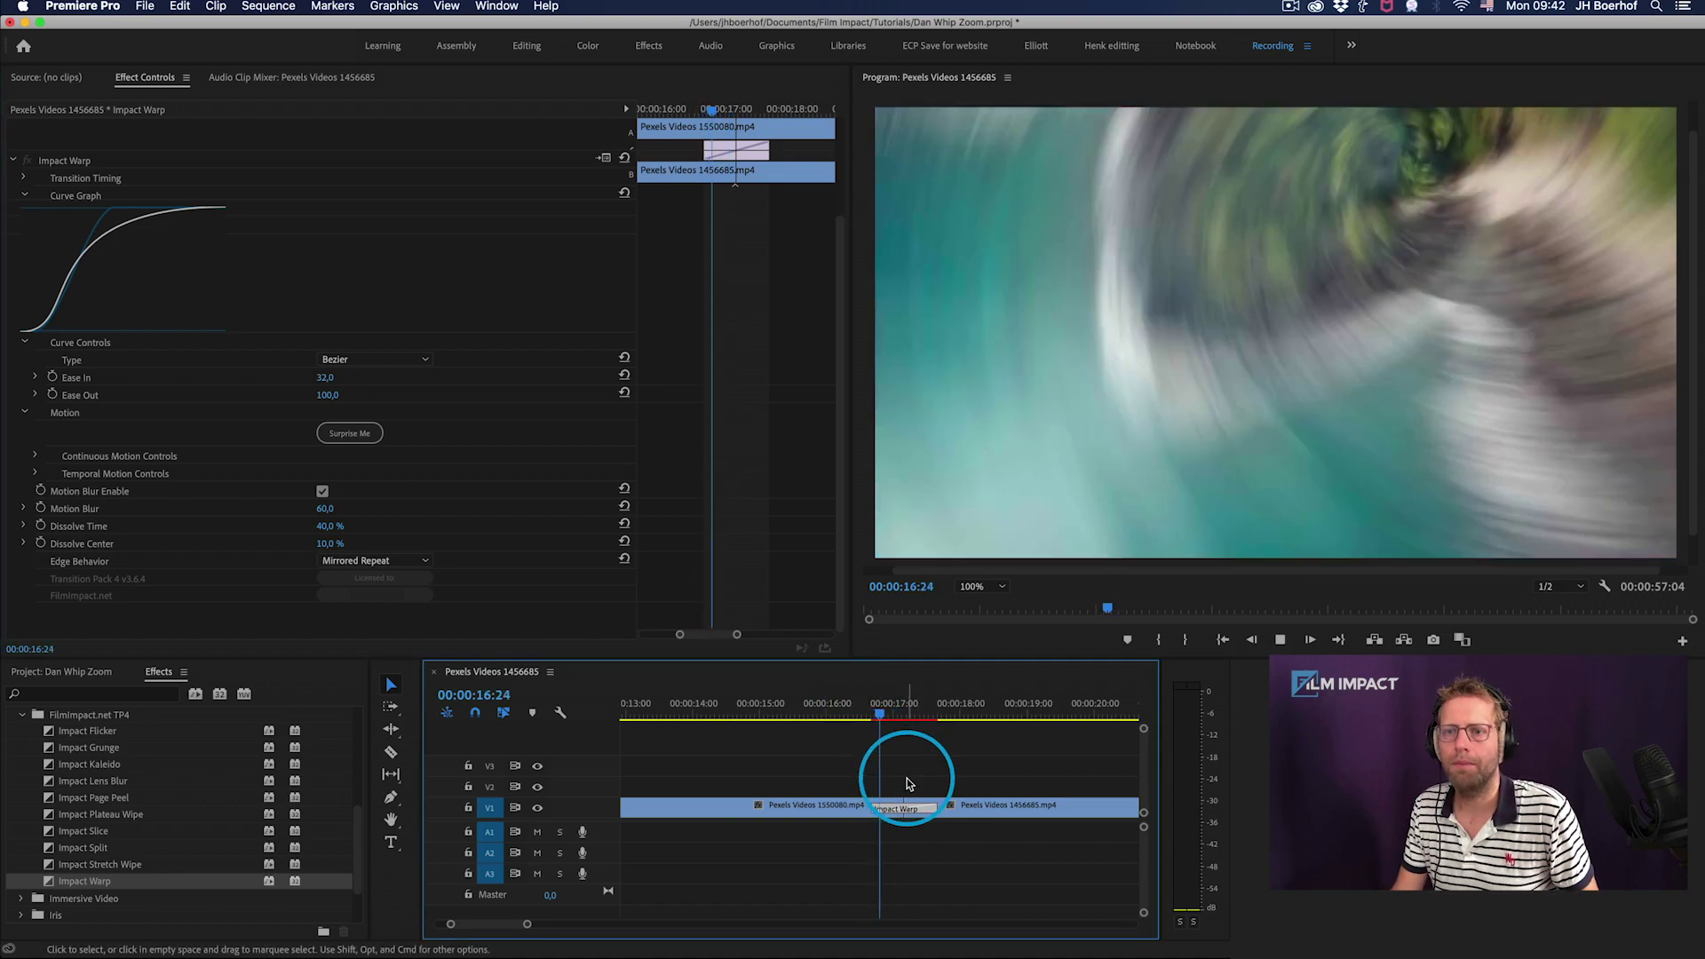
pyautogui.click(881, 716)
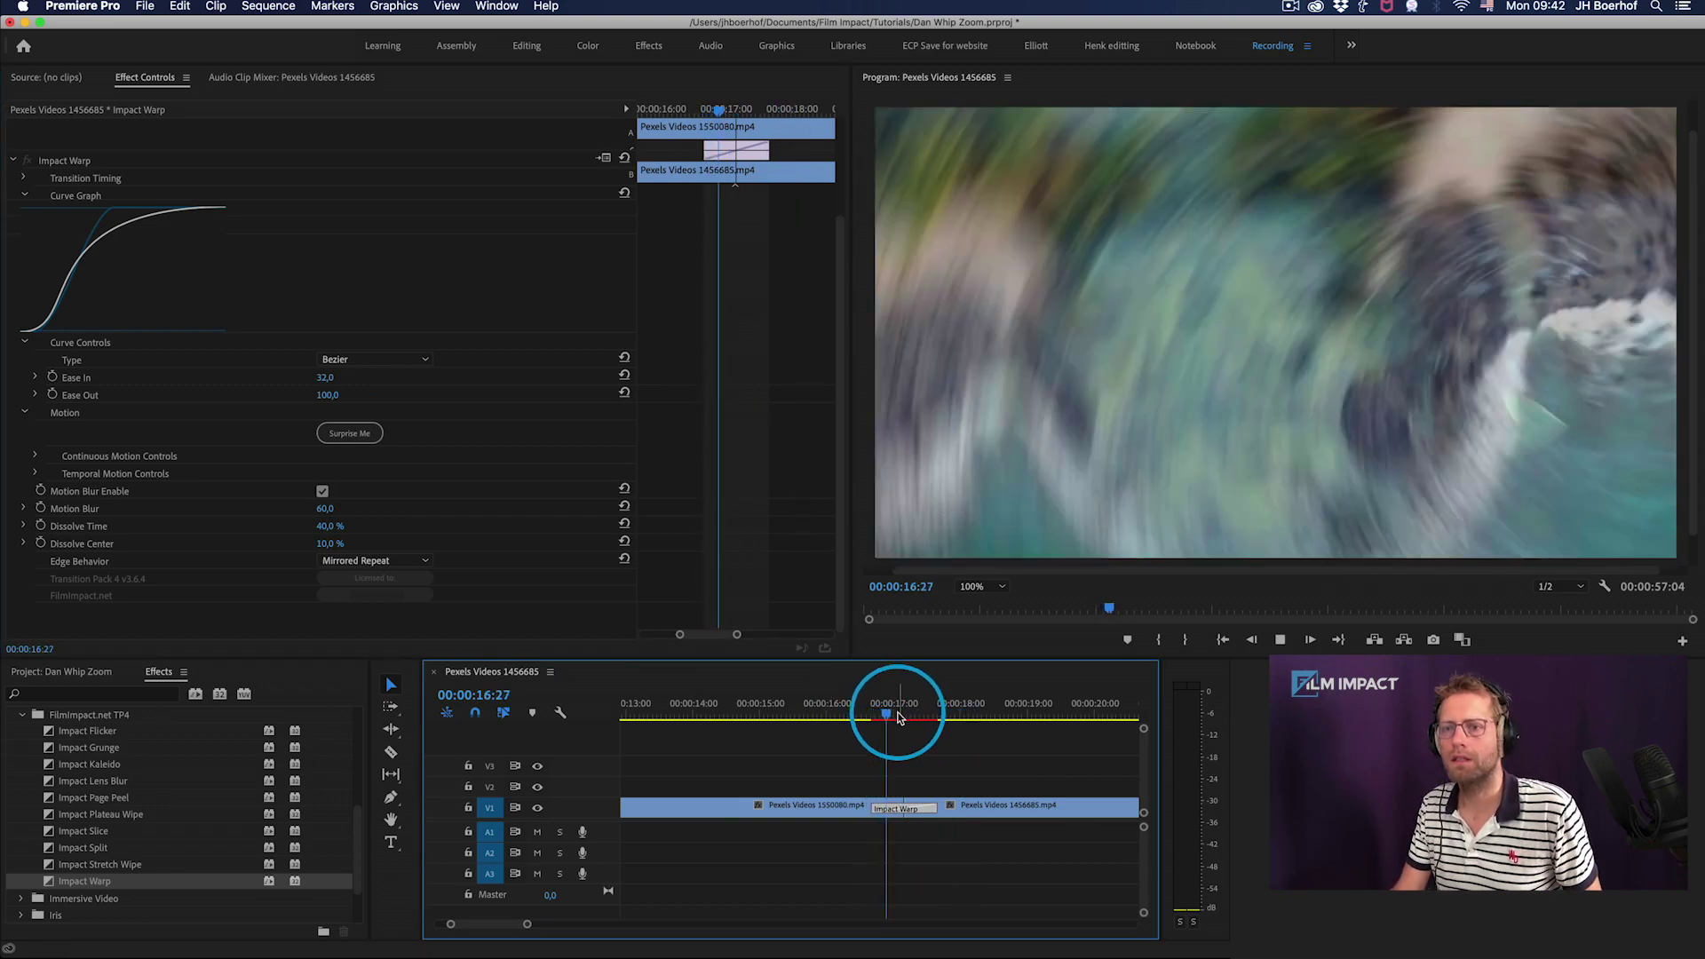
pyautogui.moveTo(888, 697); pyautogui.dragTo(892, 710)
# - Randomise the warp several more times until a criss-cross mesh look appears
pyautogui.click(343, 434)
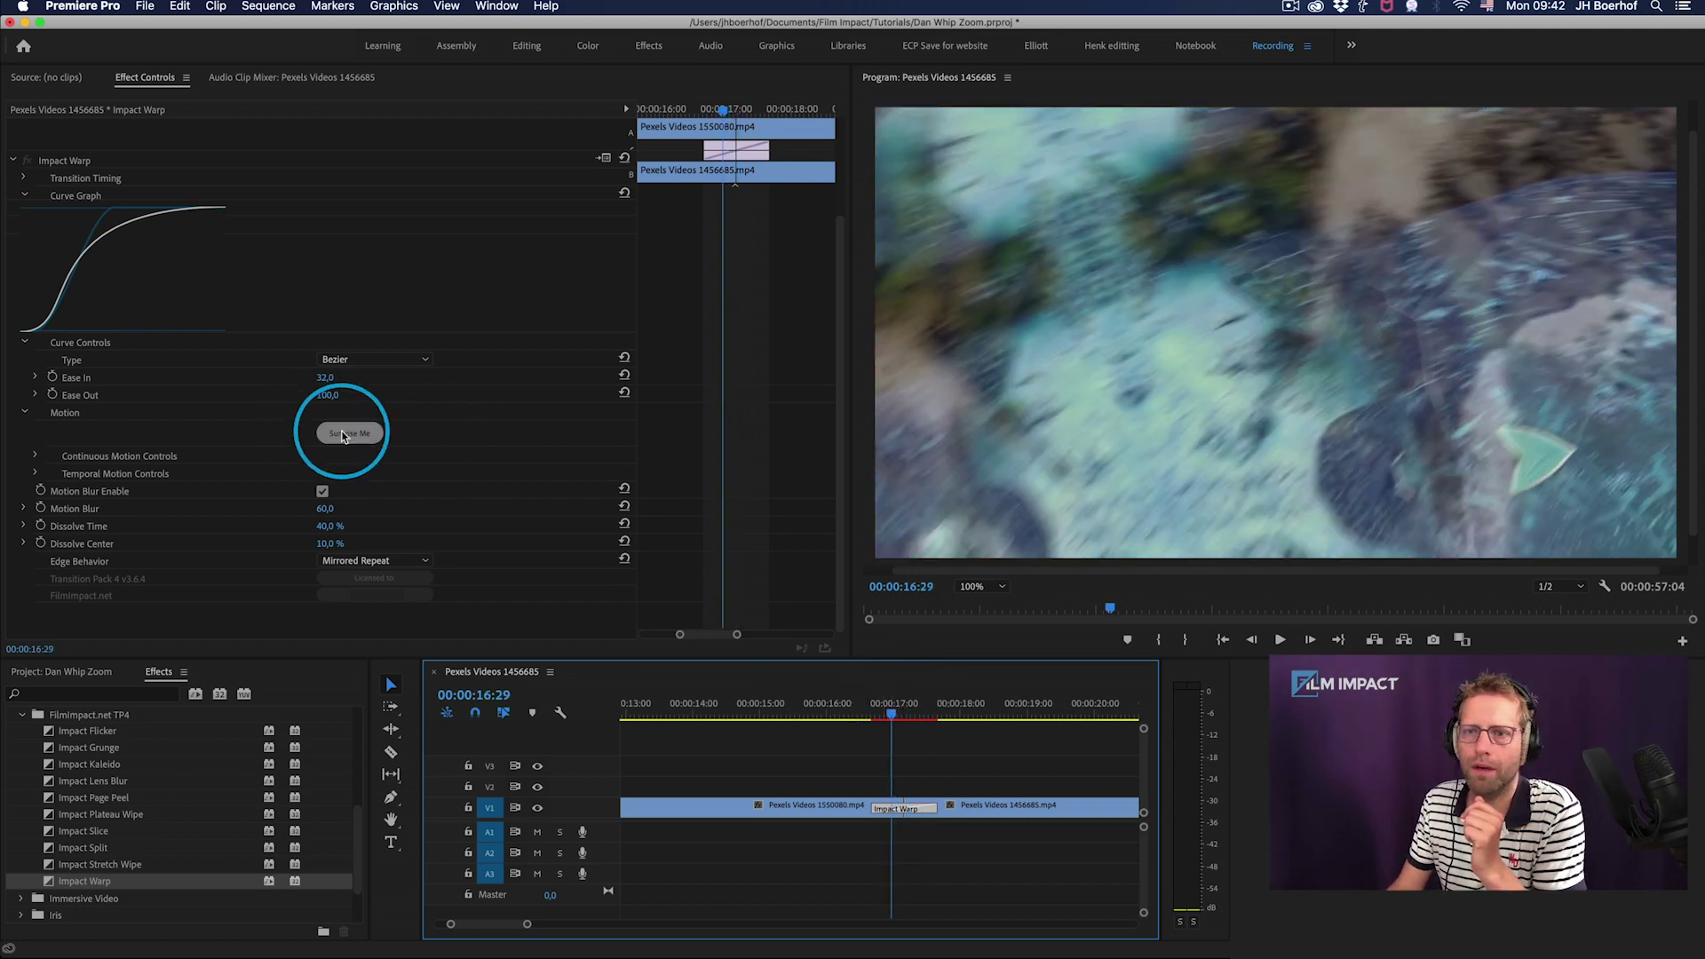
pyautogui.click(343, 434)
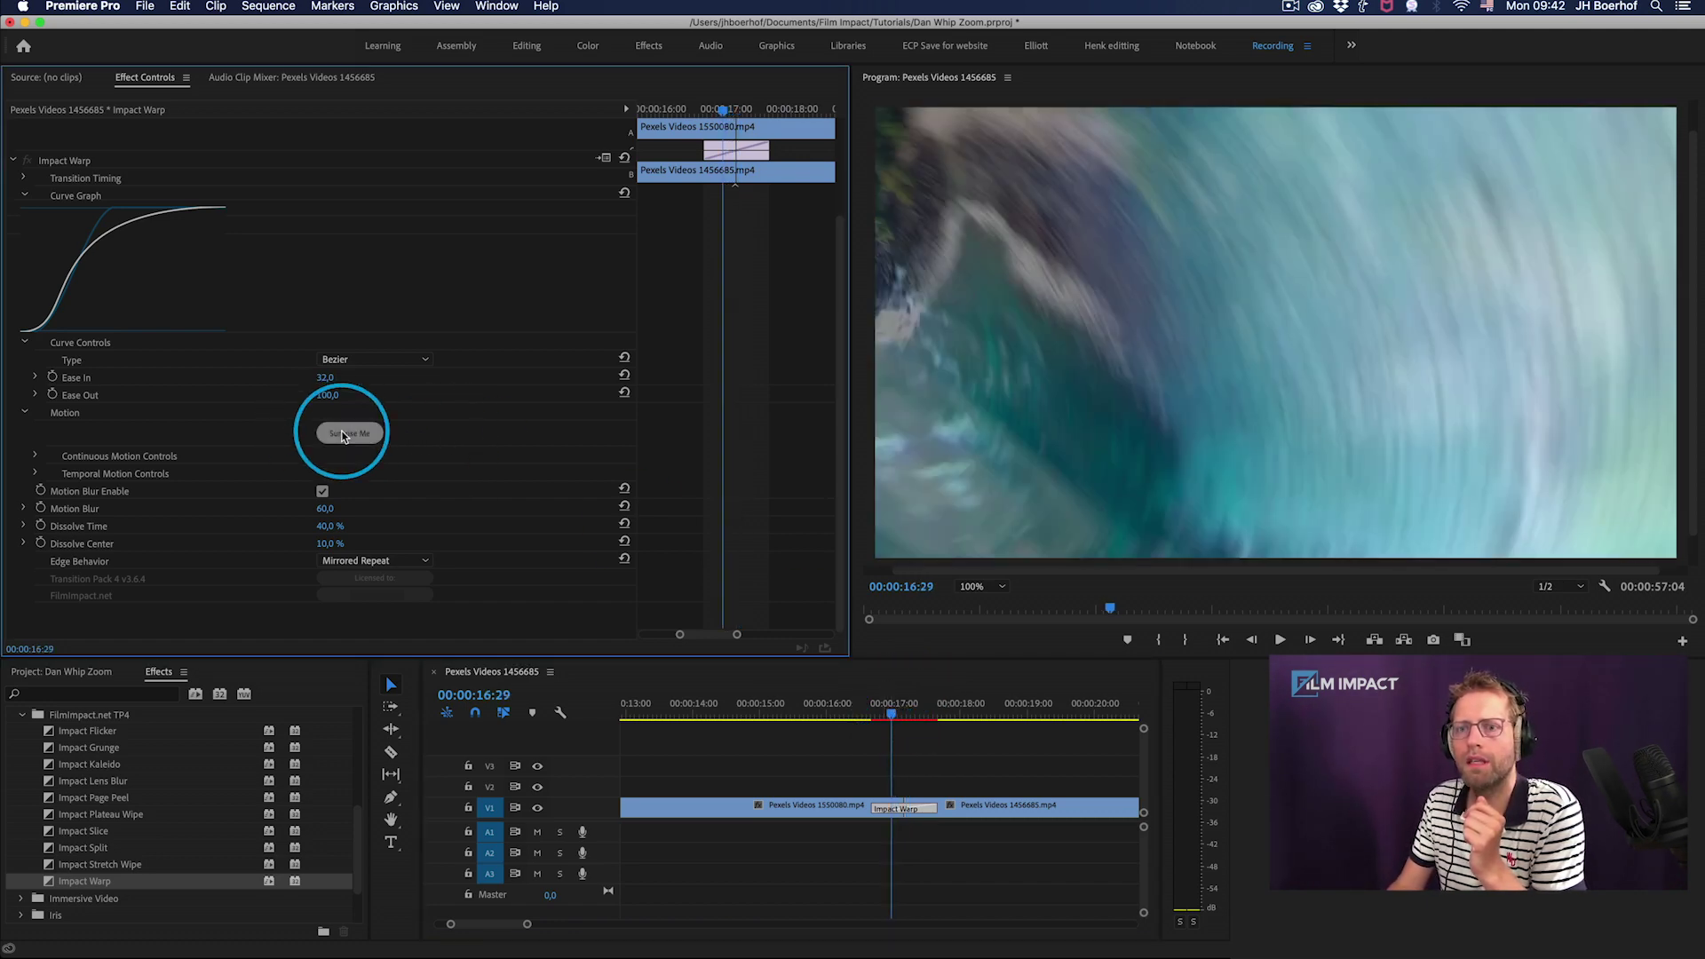
pyautogui.click(343, 434)
pyautogui.click(343, 434)
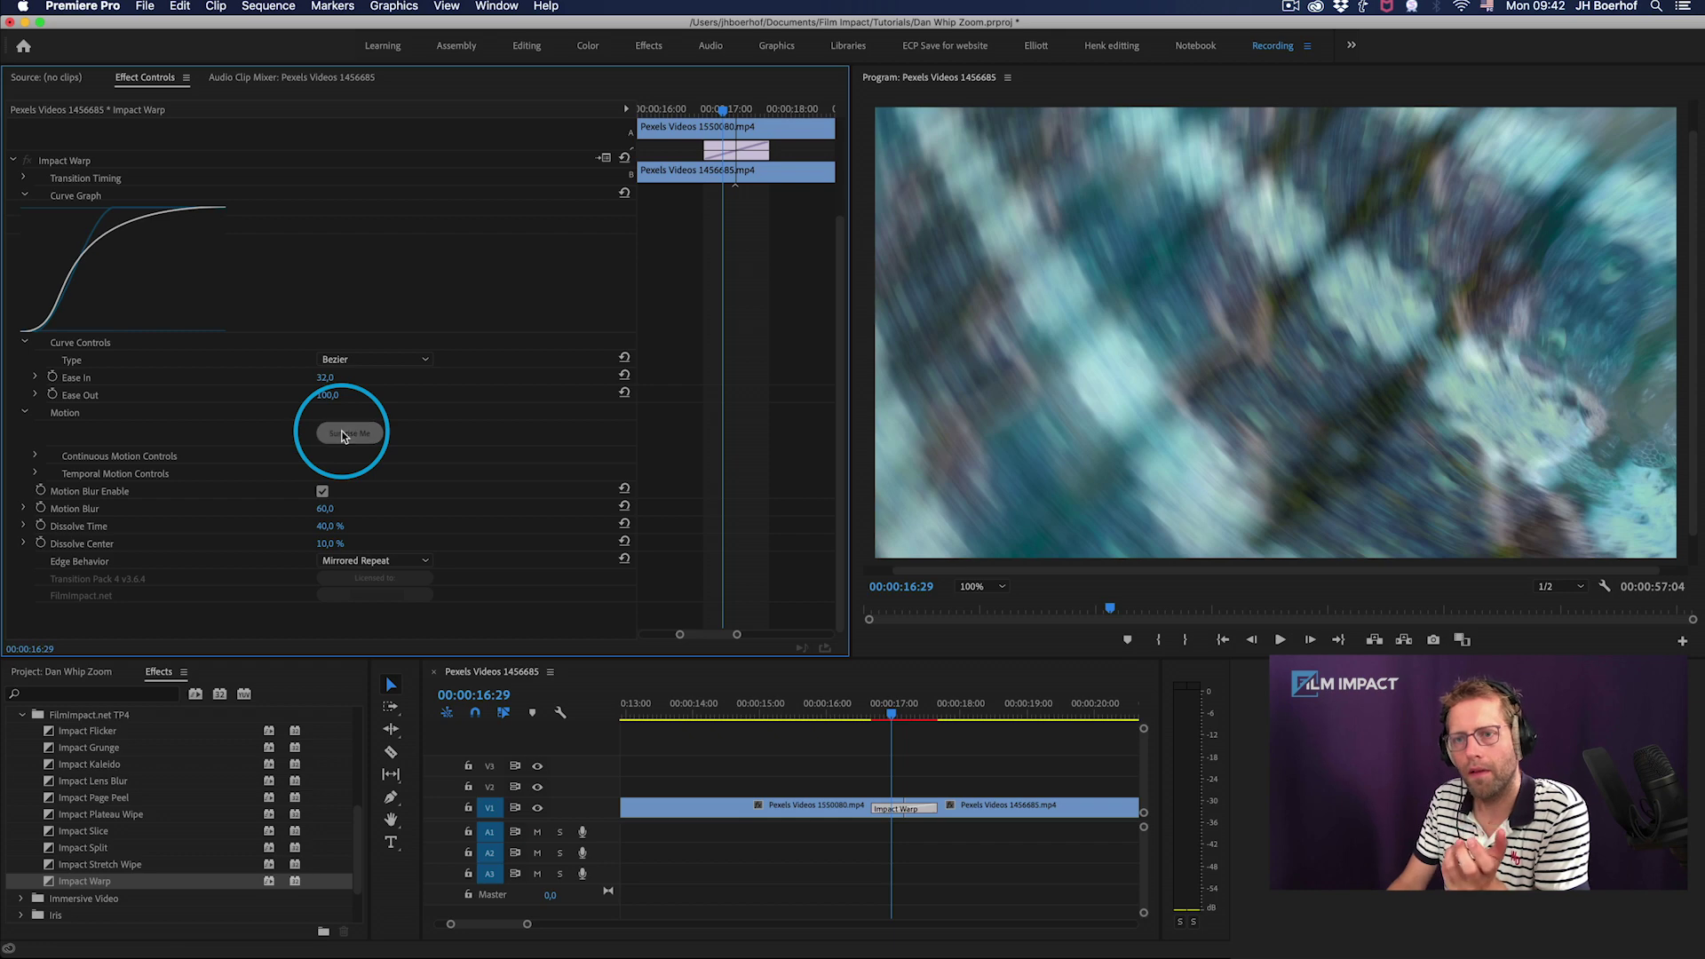
pyautogui.click(342, 434)
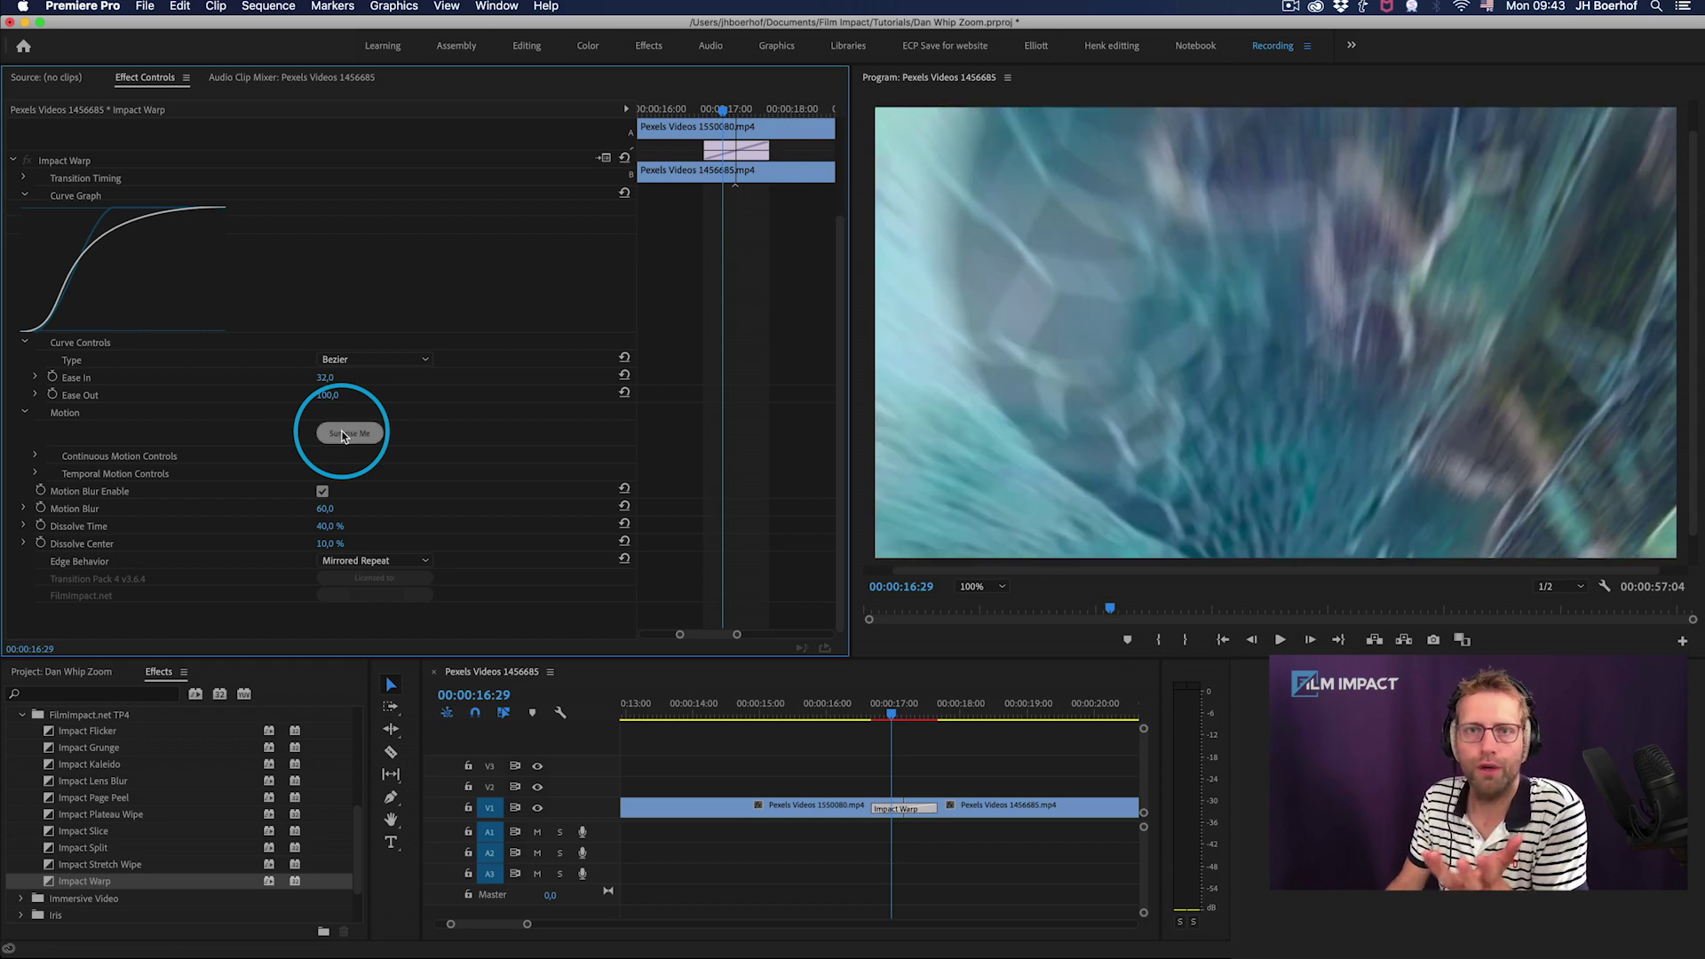
pyautogui.click(343, 434)
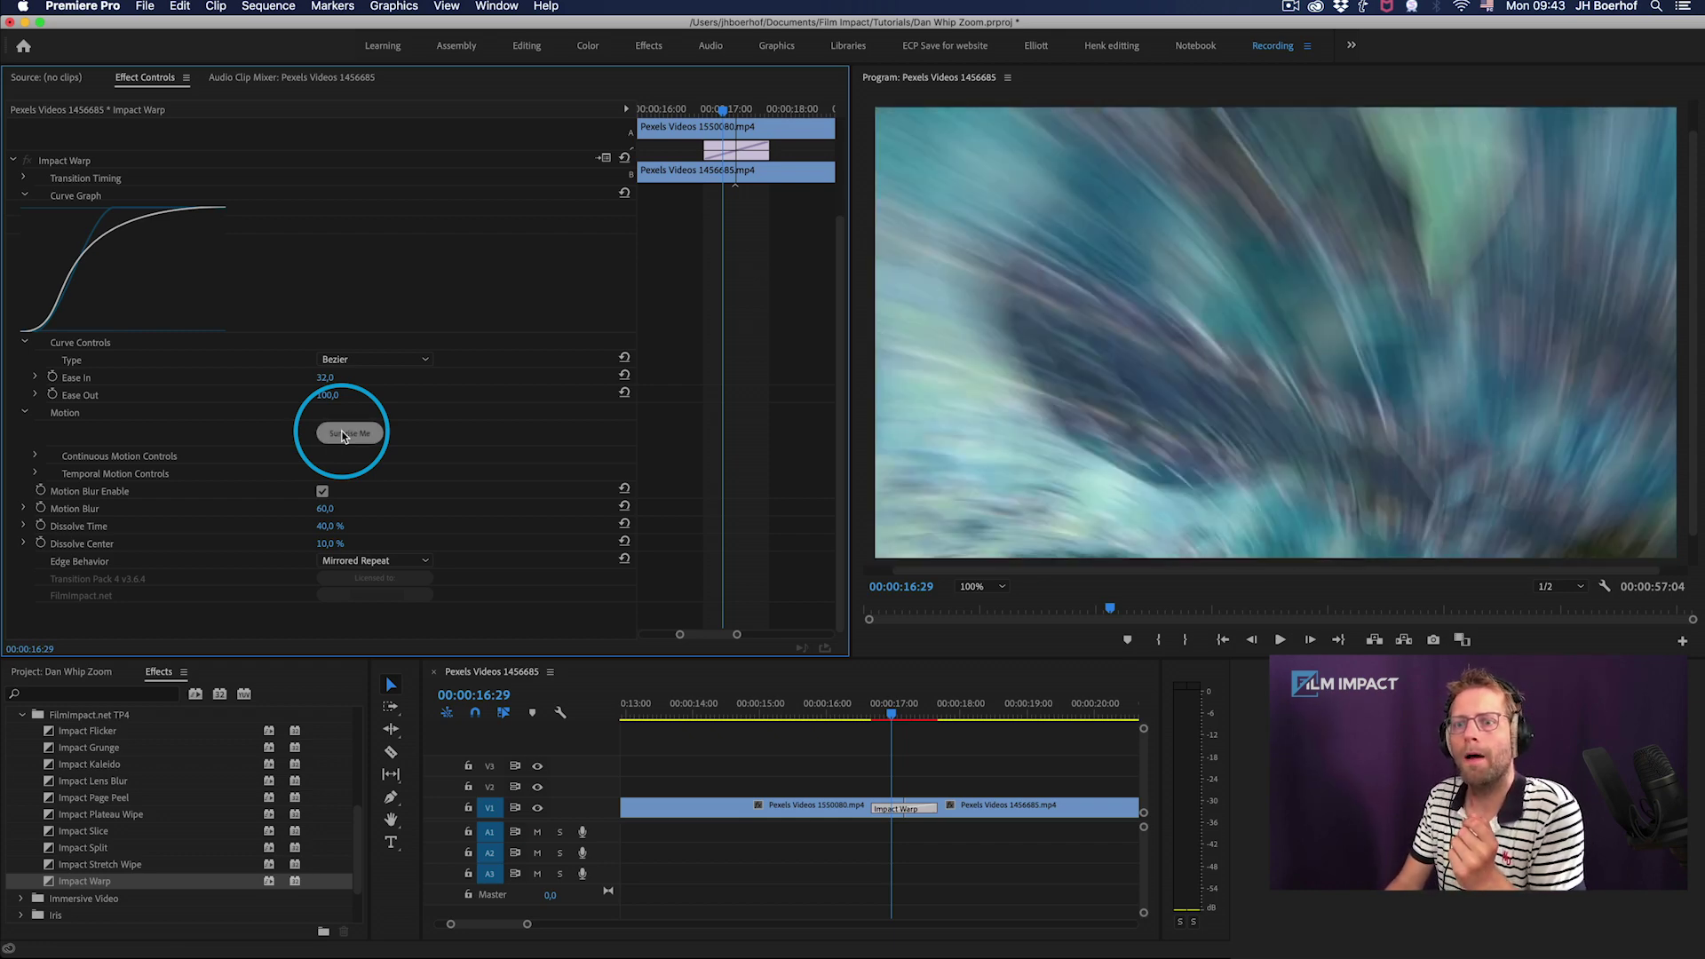
pyautogui.click(343, 435)
pyautogui.click(343, 434)
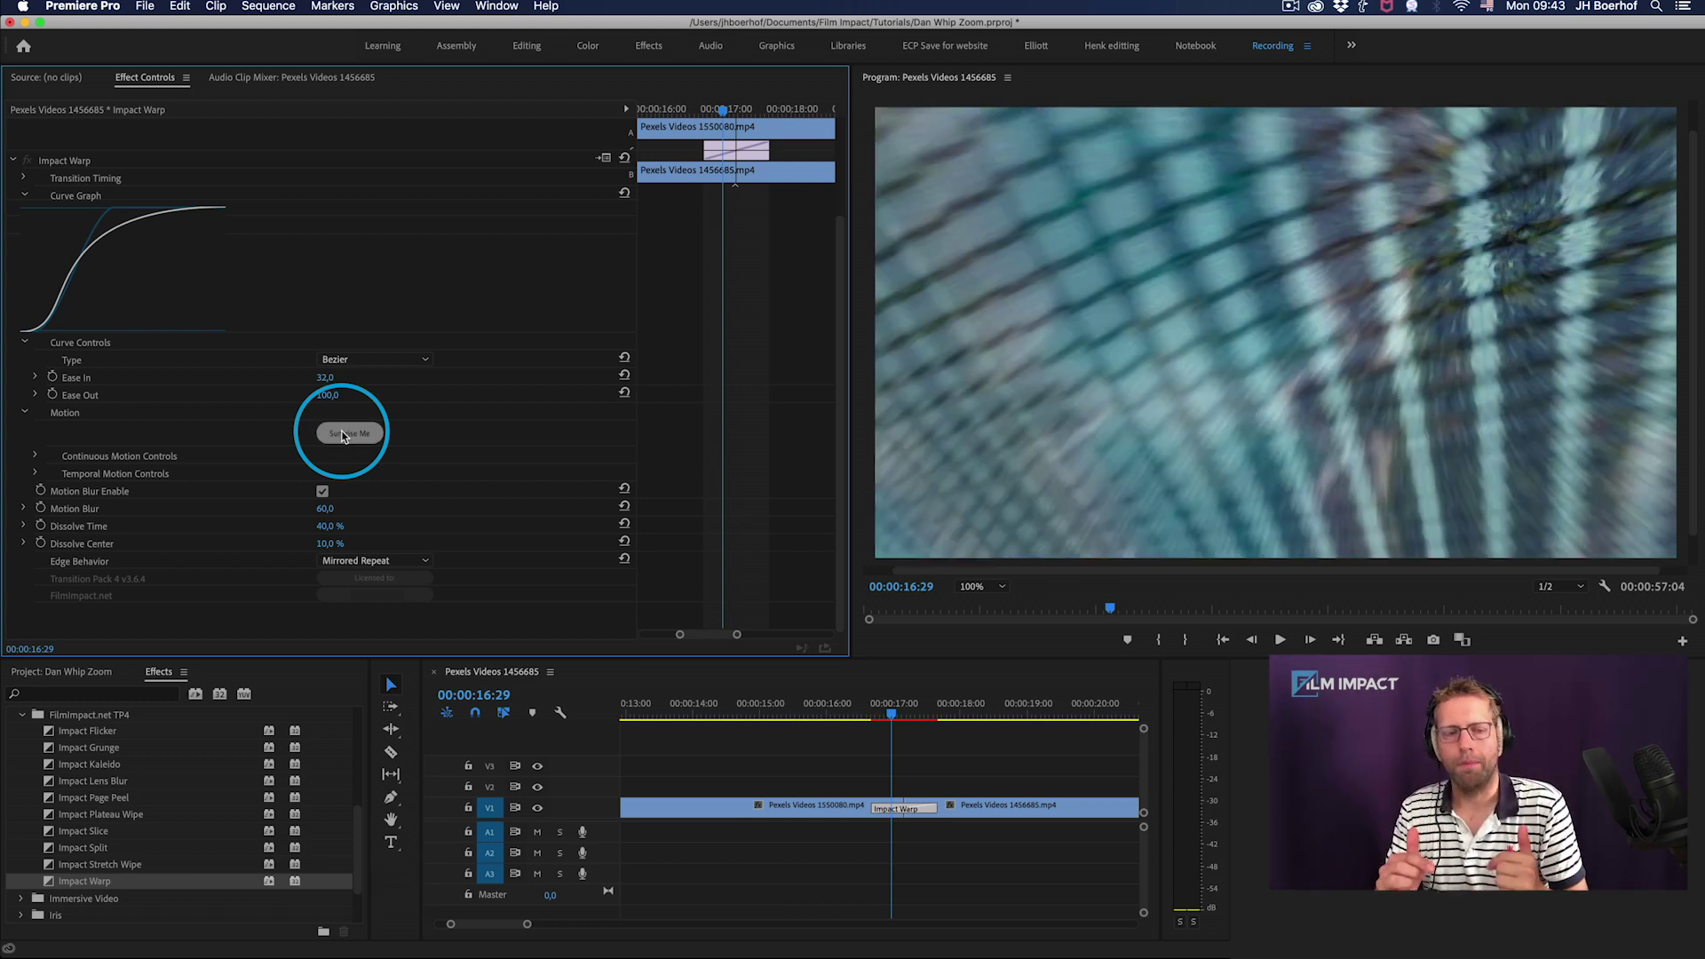
pyautogui.click(30, 482)
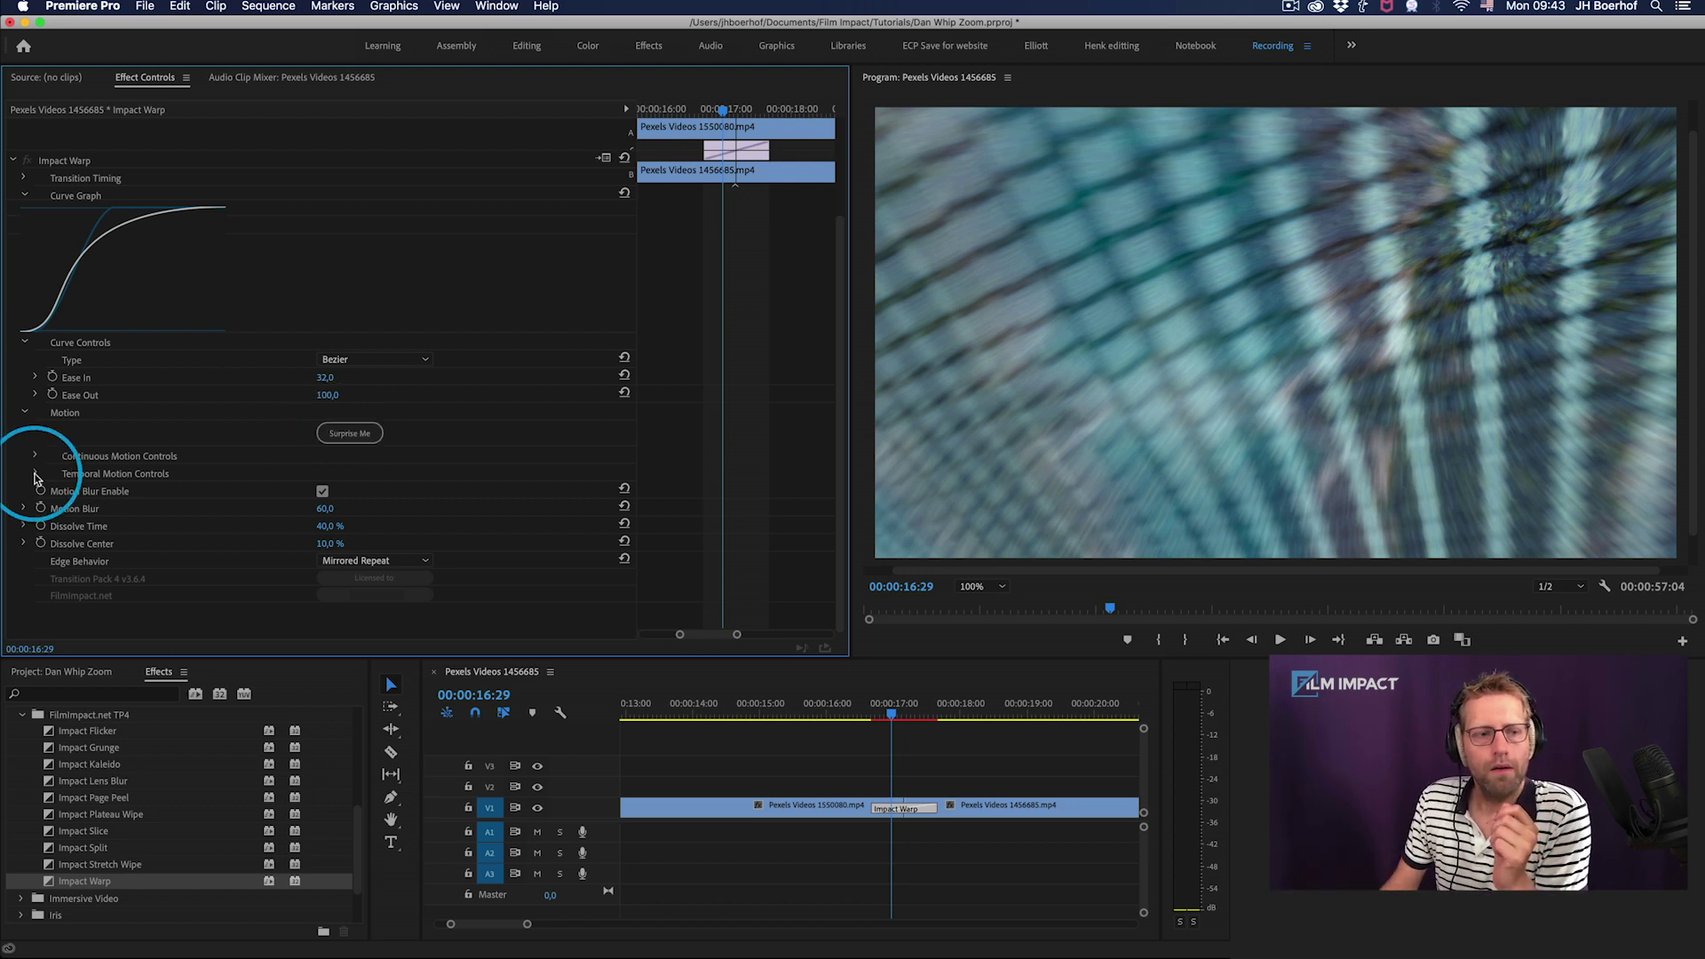
pyautogui.click(36, 474)
pyautogui.click(36, 455)
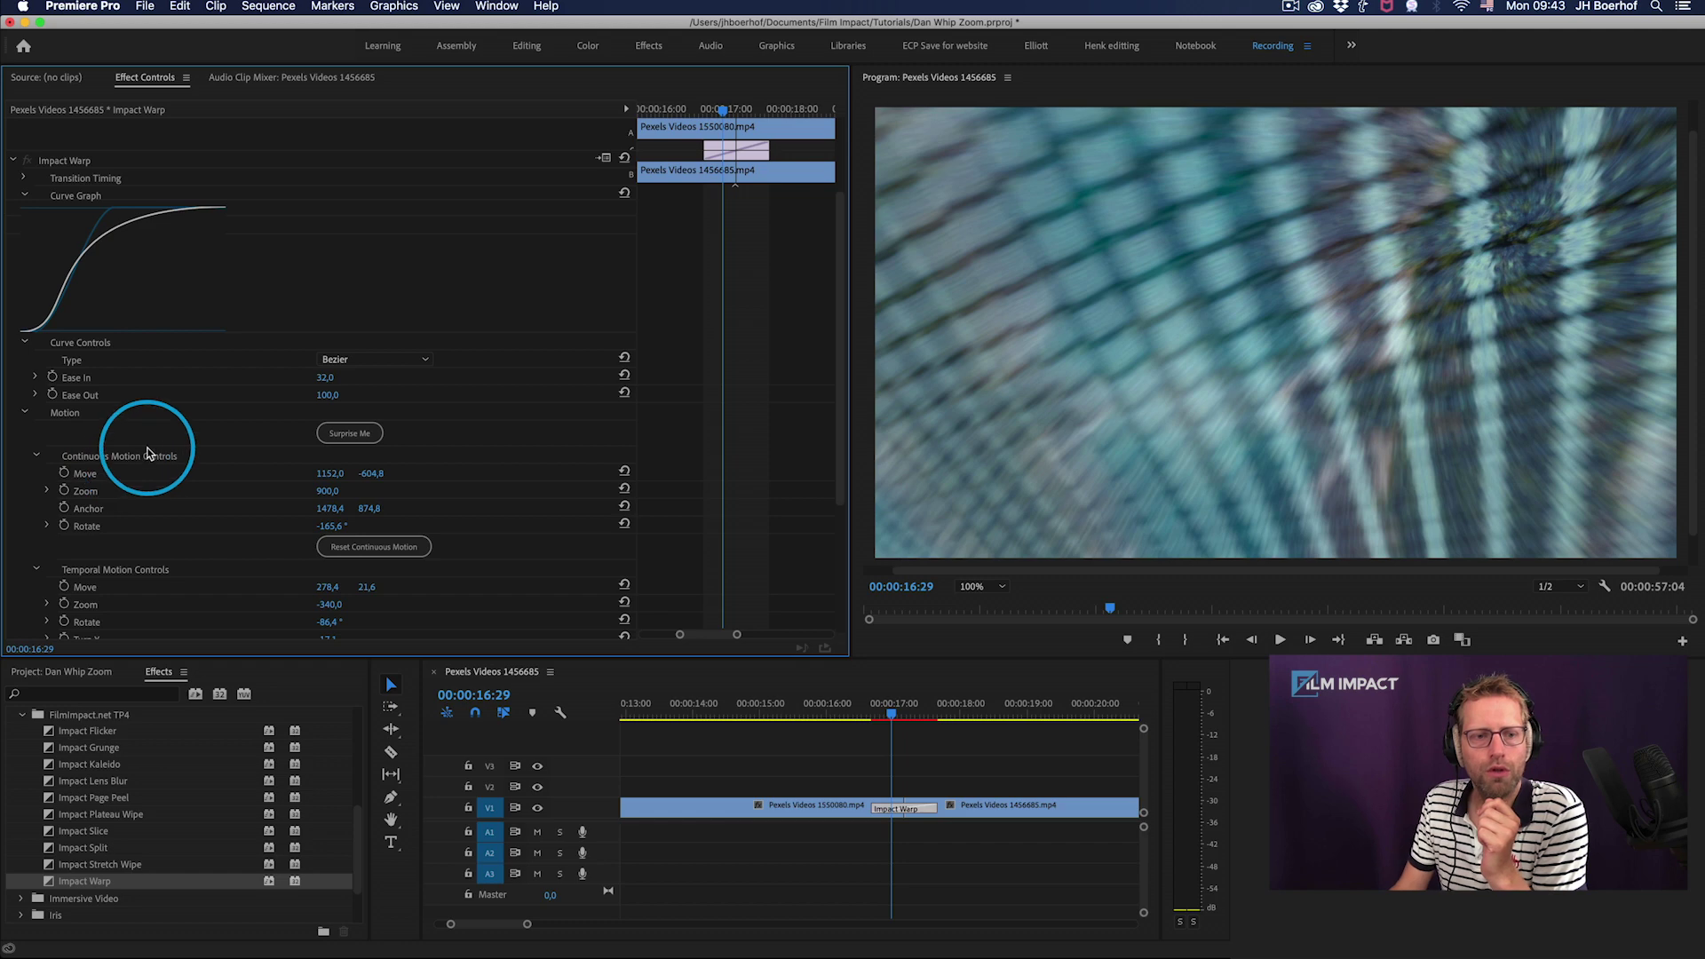
pyautogui.scroll(-3, 148, 454)
pyautogui.click(360, 463)
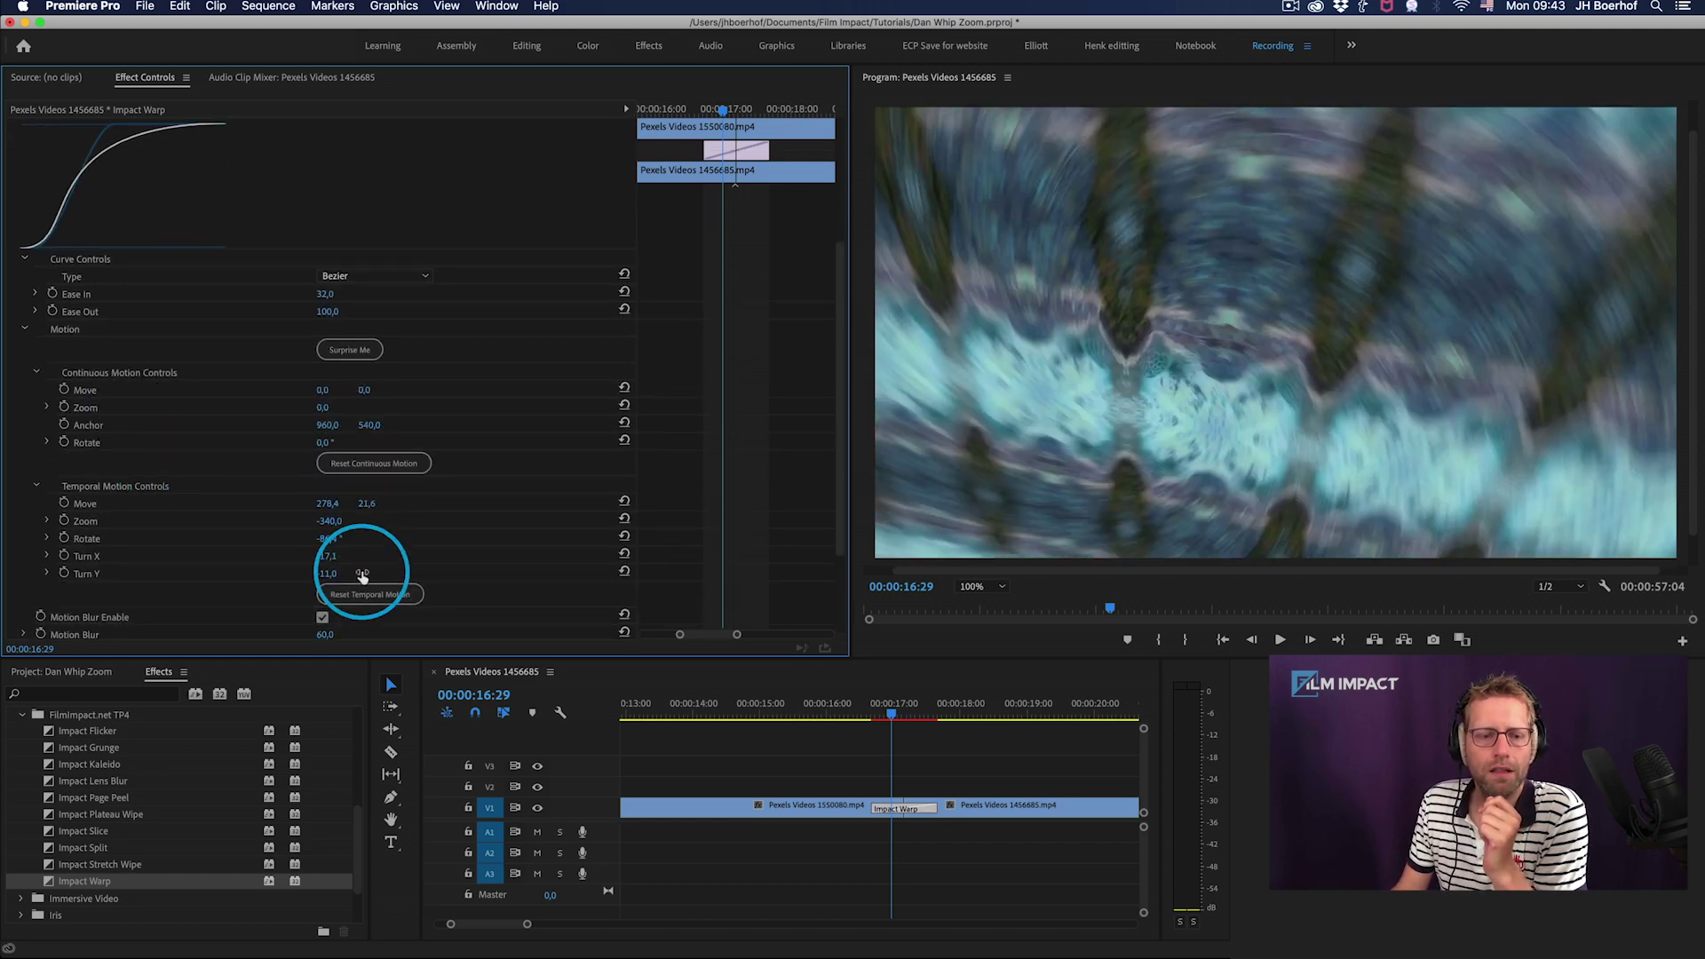
pyautogui.click(366, 597)
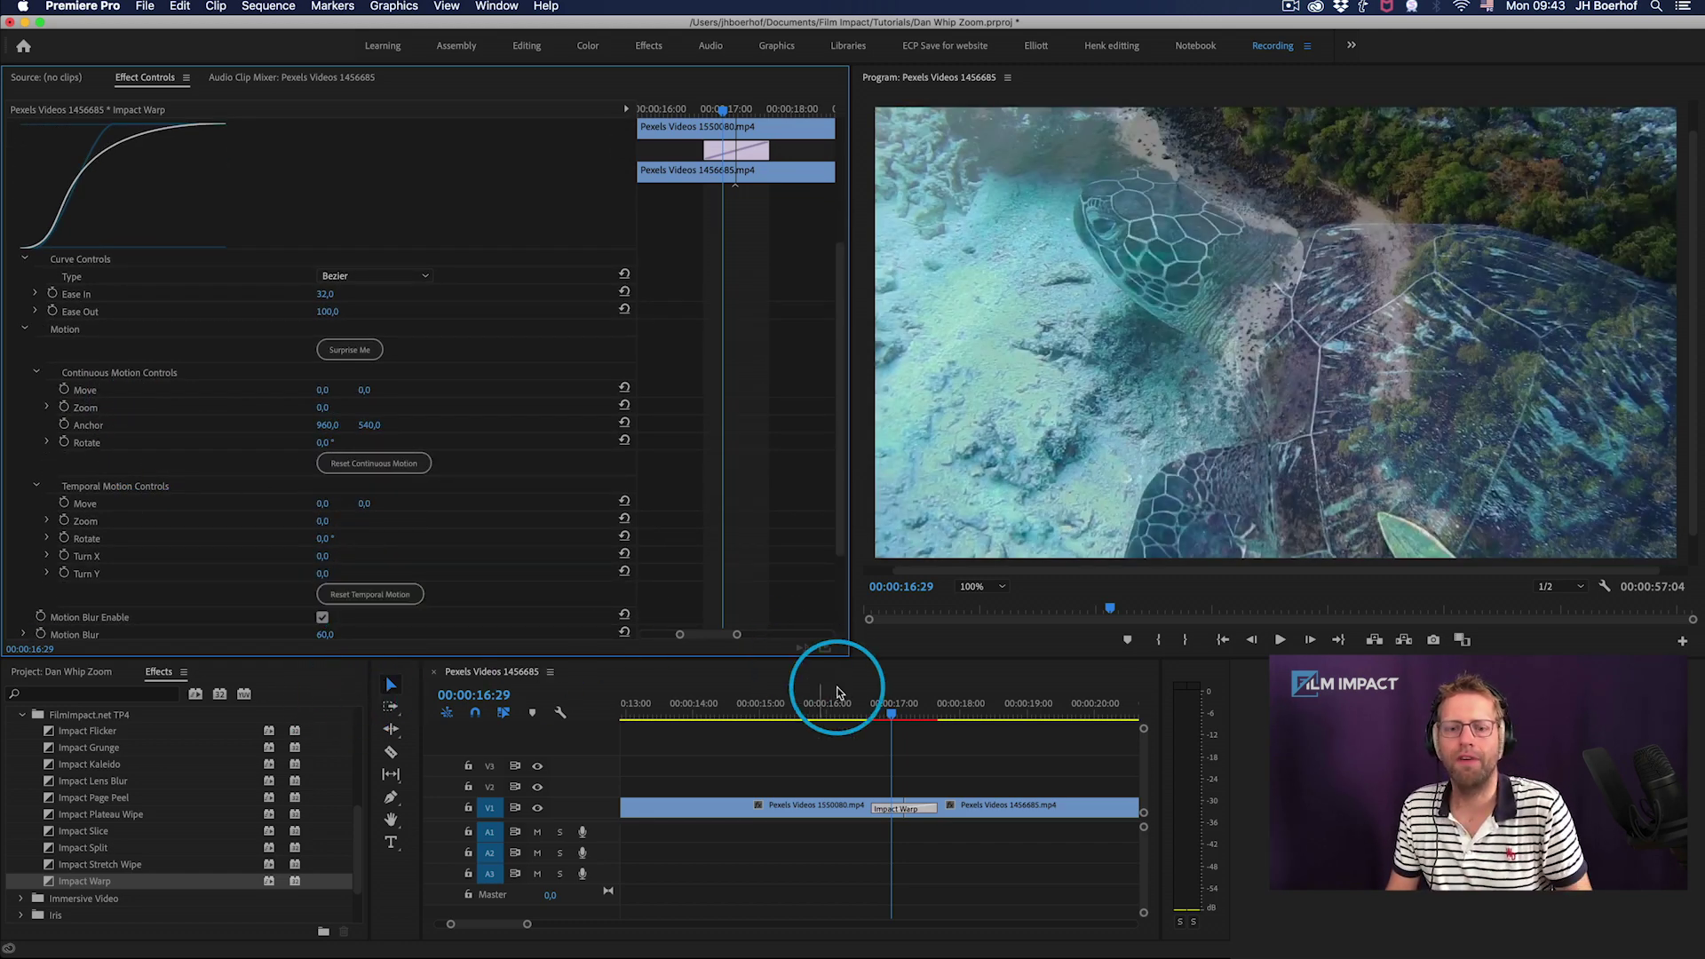
pyautogui.click(859, 704)
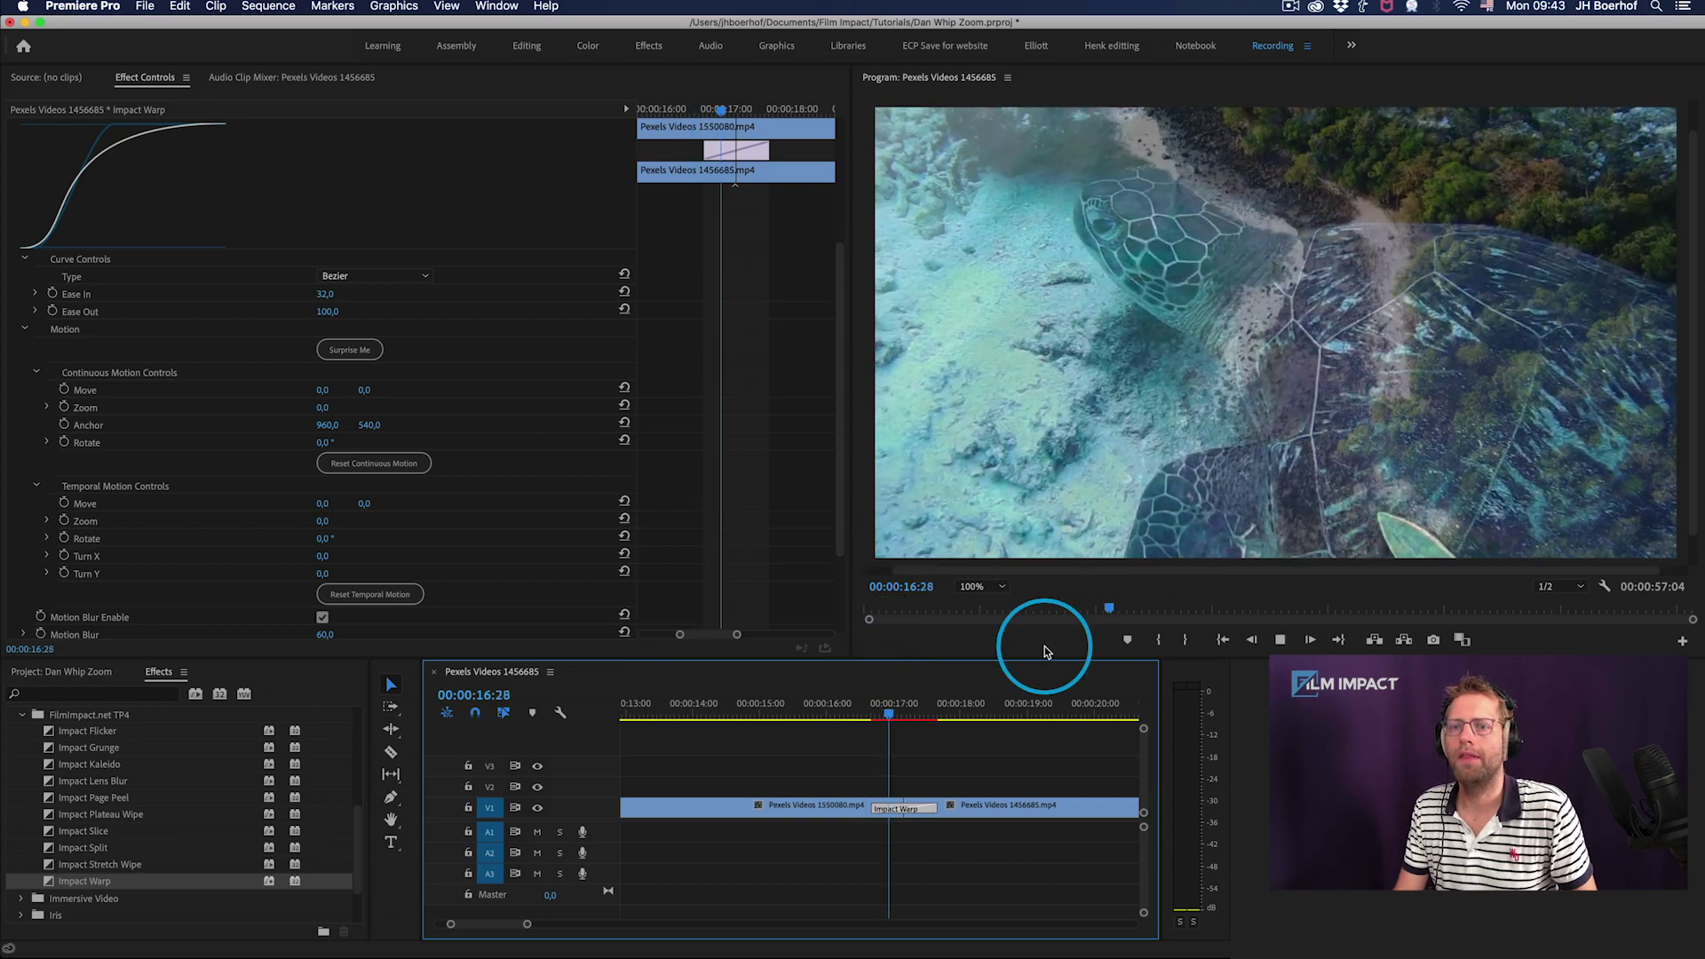
pyautogui.click(866, 707)
# - Raise Impact Warp's Continuous Zoom and move its anchor to 671, 785
pyautogui.moveTo(866, 708)
pyautogui.mouseDown()
pyautogui.moveTo(905, 706)
pyautogui.moveTo(891, 706)
pyautogui.mouseUp()
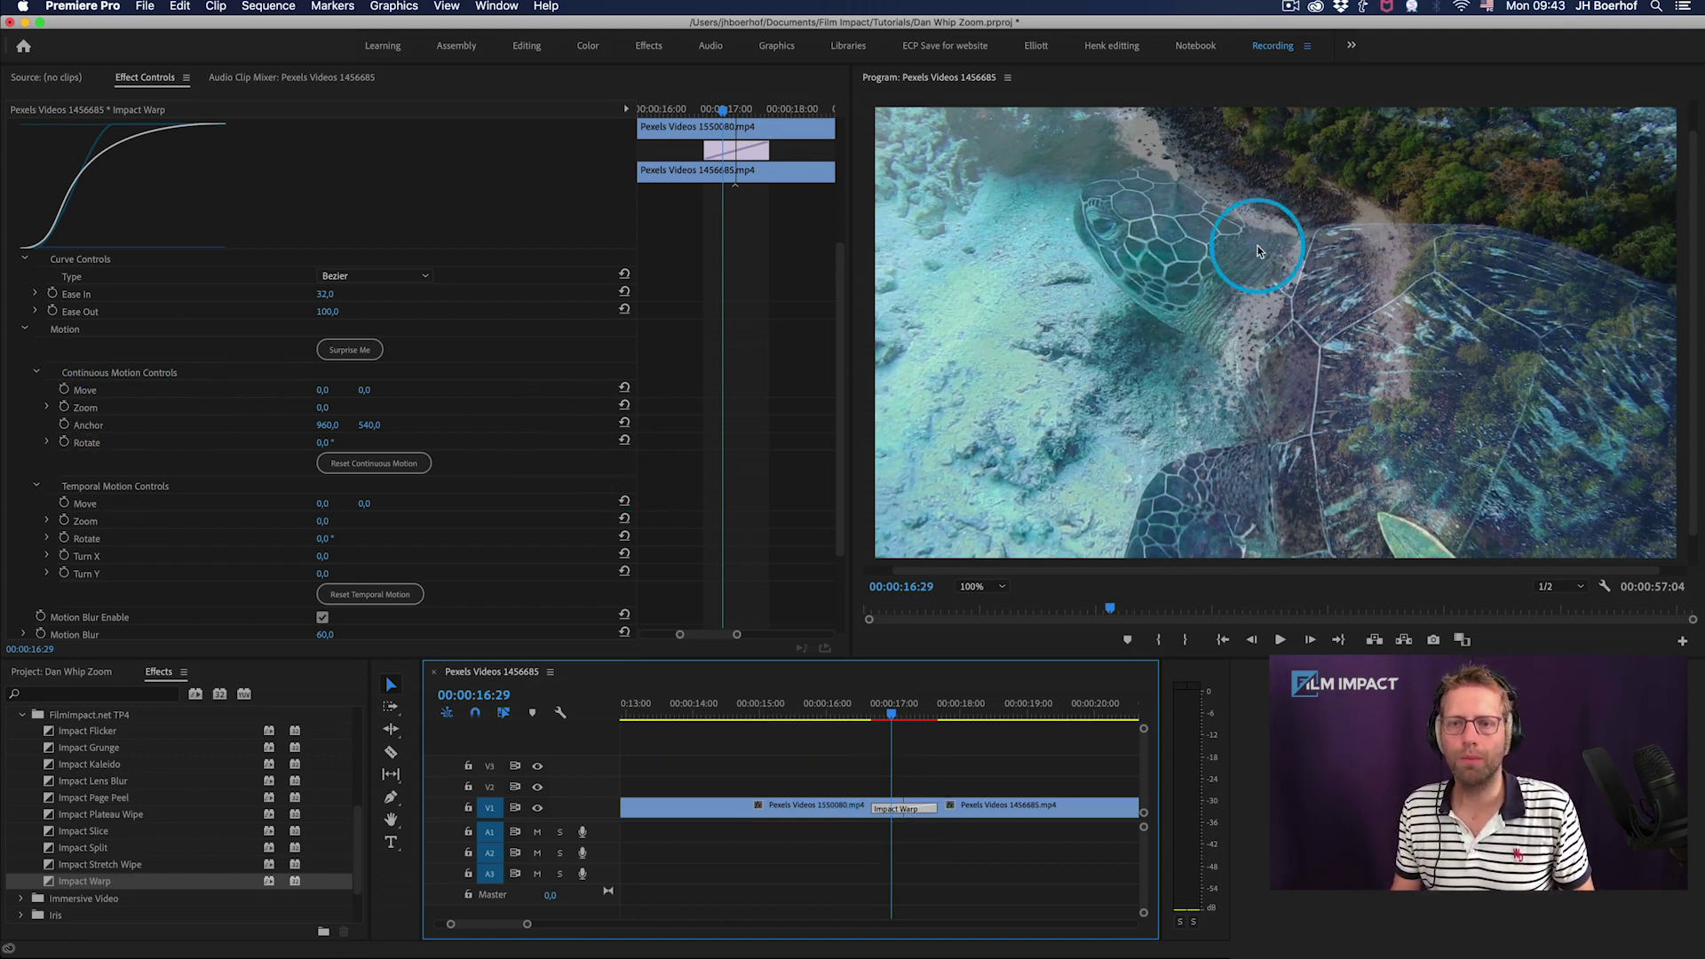
pyautogui.moveTo(322, 411)
pyautogui.mouseDown()
pyautogui.moveTo(407, 411)
pyautogui.moveTo(338, 411)
pyautogui.moveTo(351, 411)
pyautogui.mouseUp()
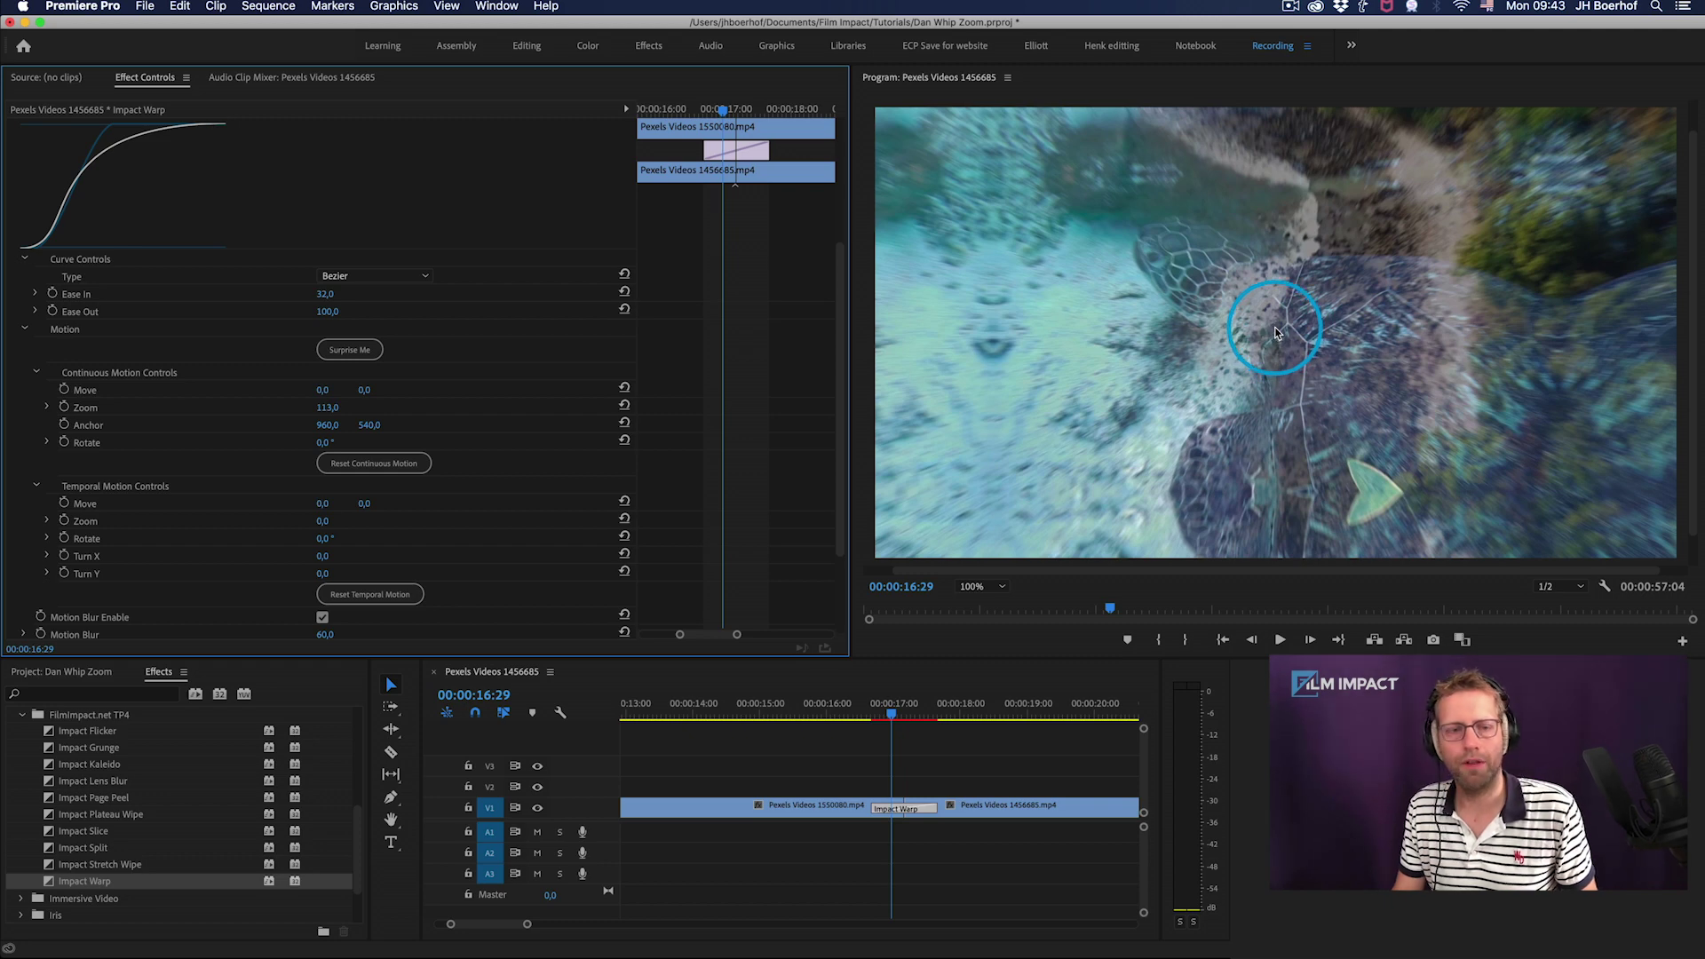
pyautogui.moveTo(328, 425); pyautogui.dragTo(395, 424)
pyautogui.click(365, 424)
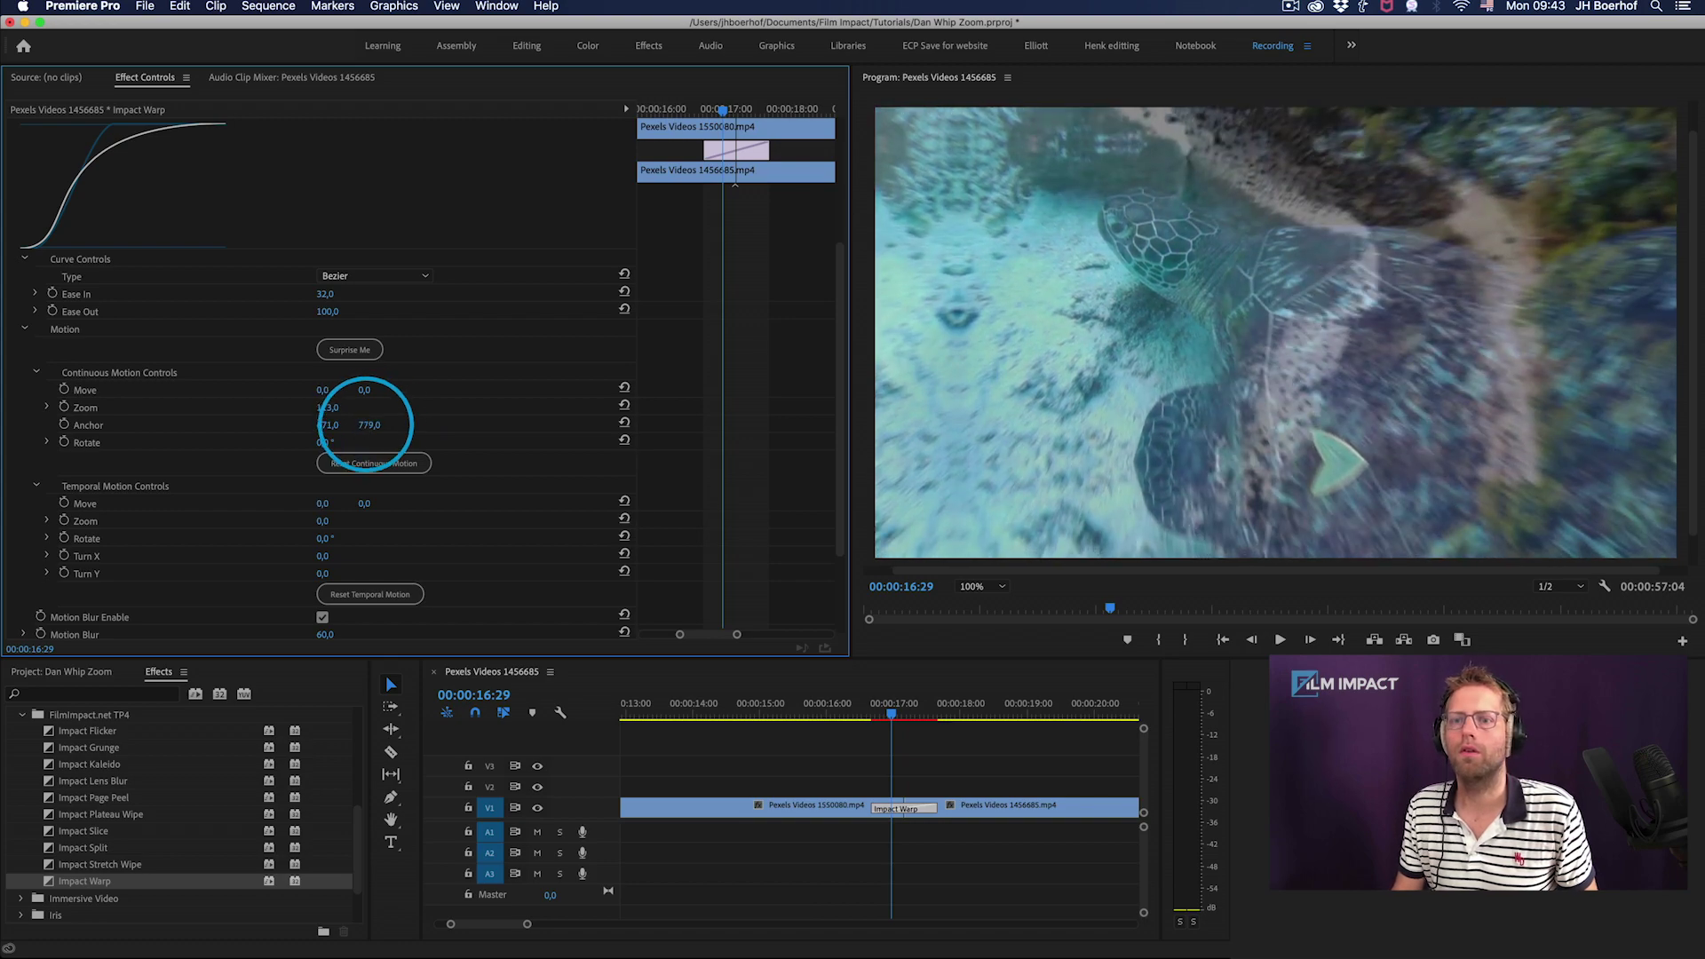
pyautogui.click(1143, 929)
pyautogui.moveTo(883, 710)
pyautogui.mouseDown()
pyautogui.moveTo(860, 711)
pyautogui.moveTo(904, 703)
pyautogui.moveTo(888, 707)
pyautogui.mouseUp()
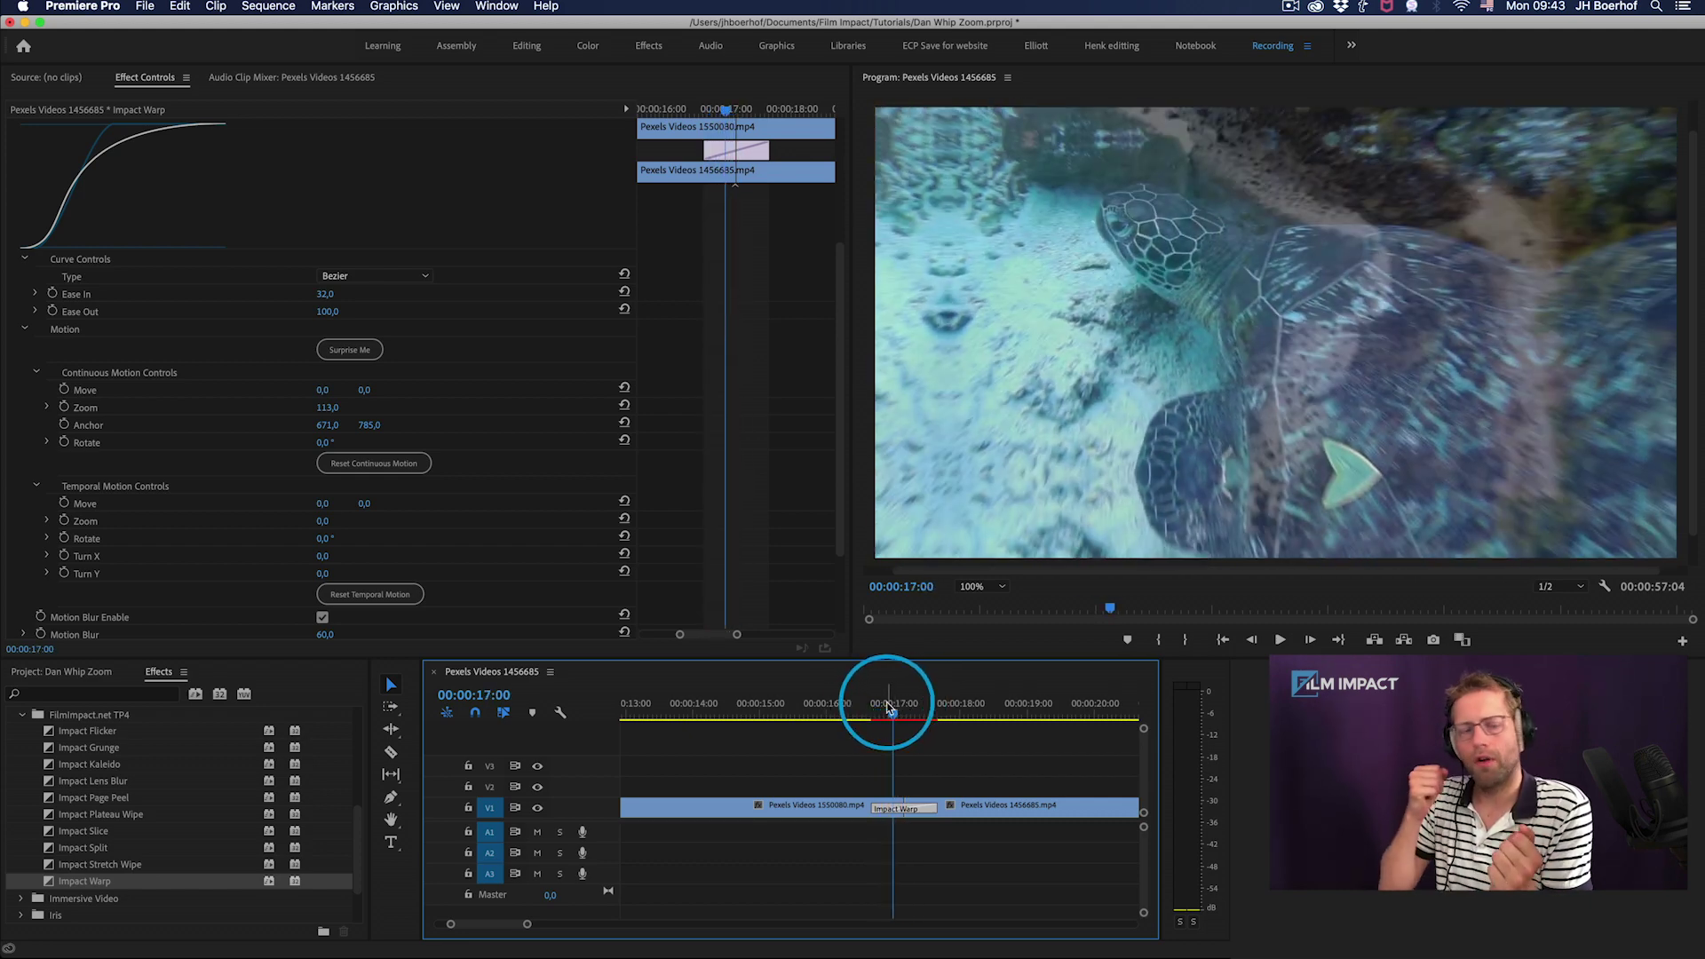
# - Push Continuous Zoom up to 1000 and play the strong zoom-through warp
pyautogui.click(325, 405)
pyautogui.moveTo(325, 405); pyautogui.dragTo(320, 407)
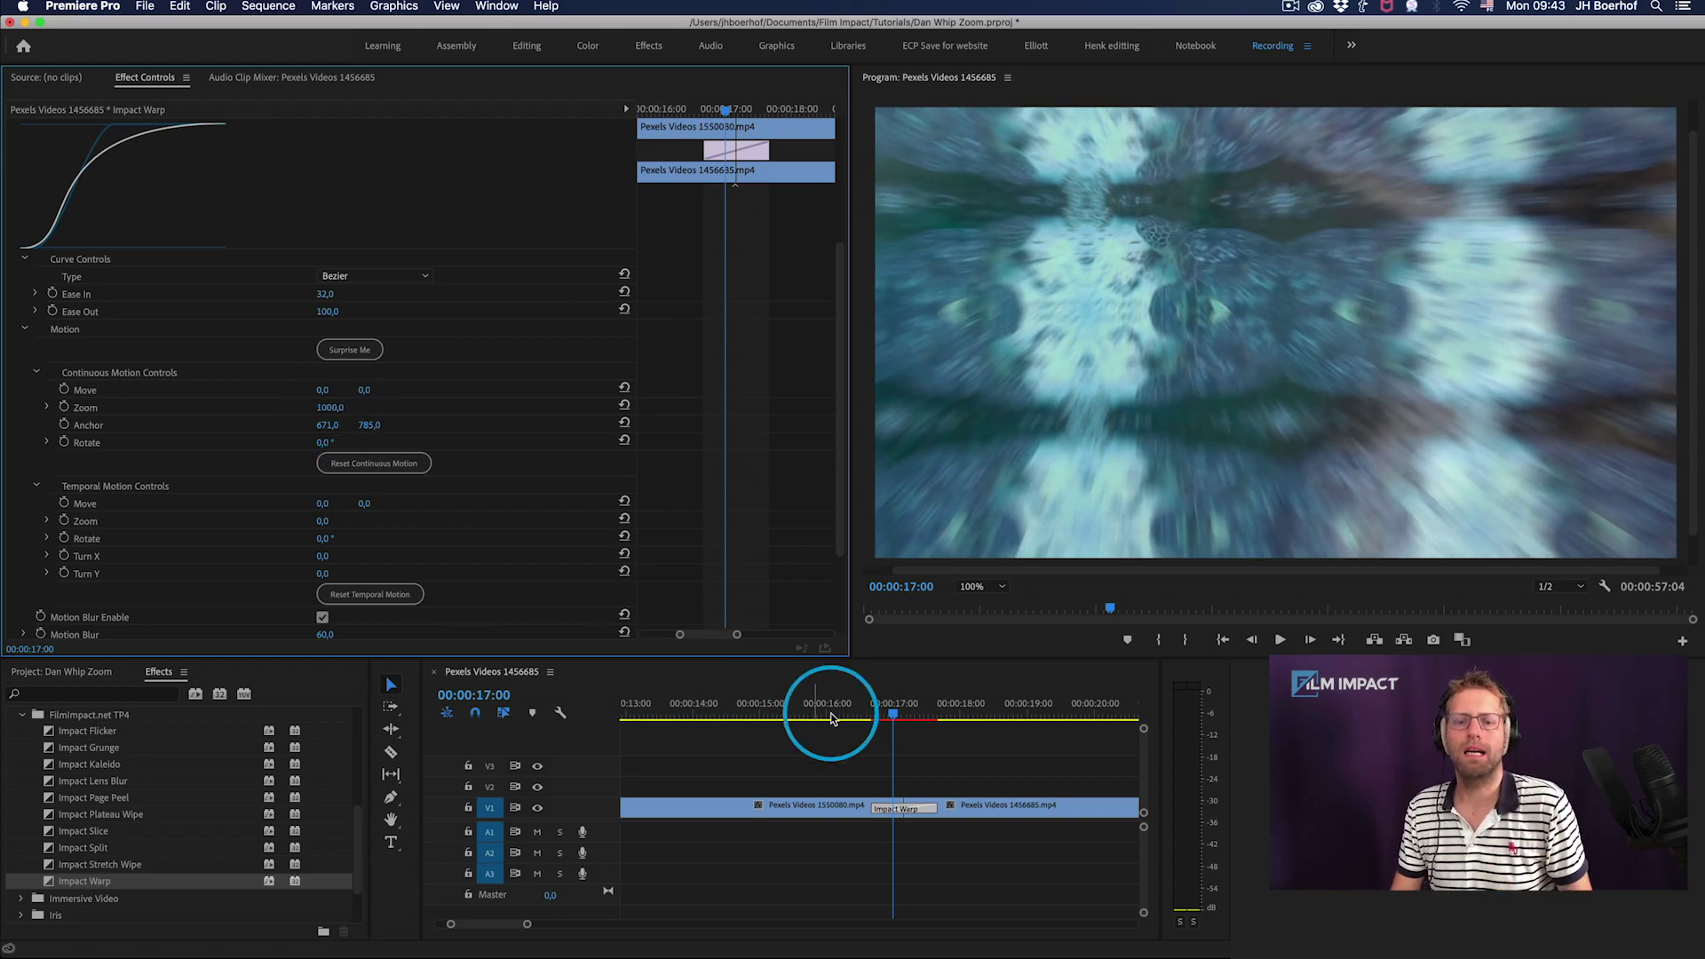
pyautogui.click(877, 713)
pyautogui.press('space')
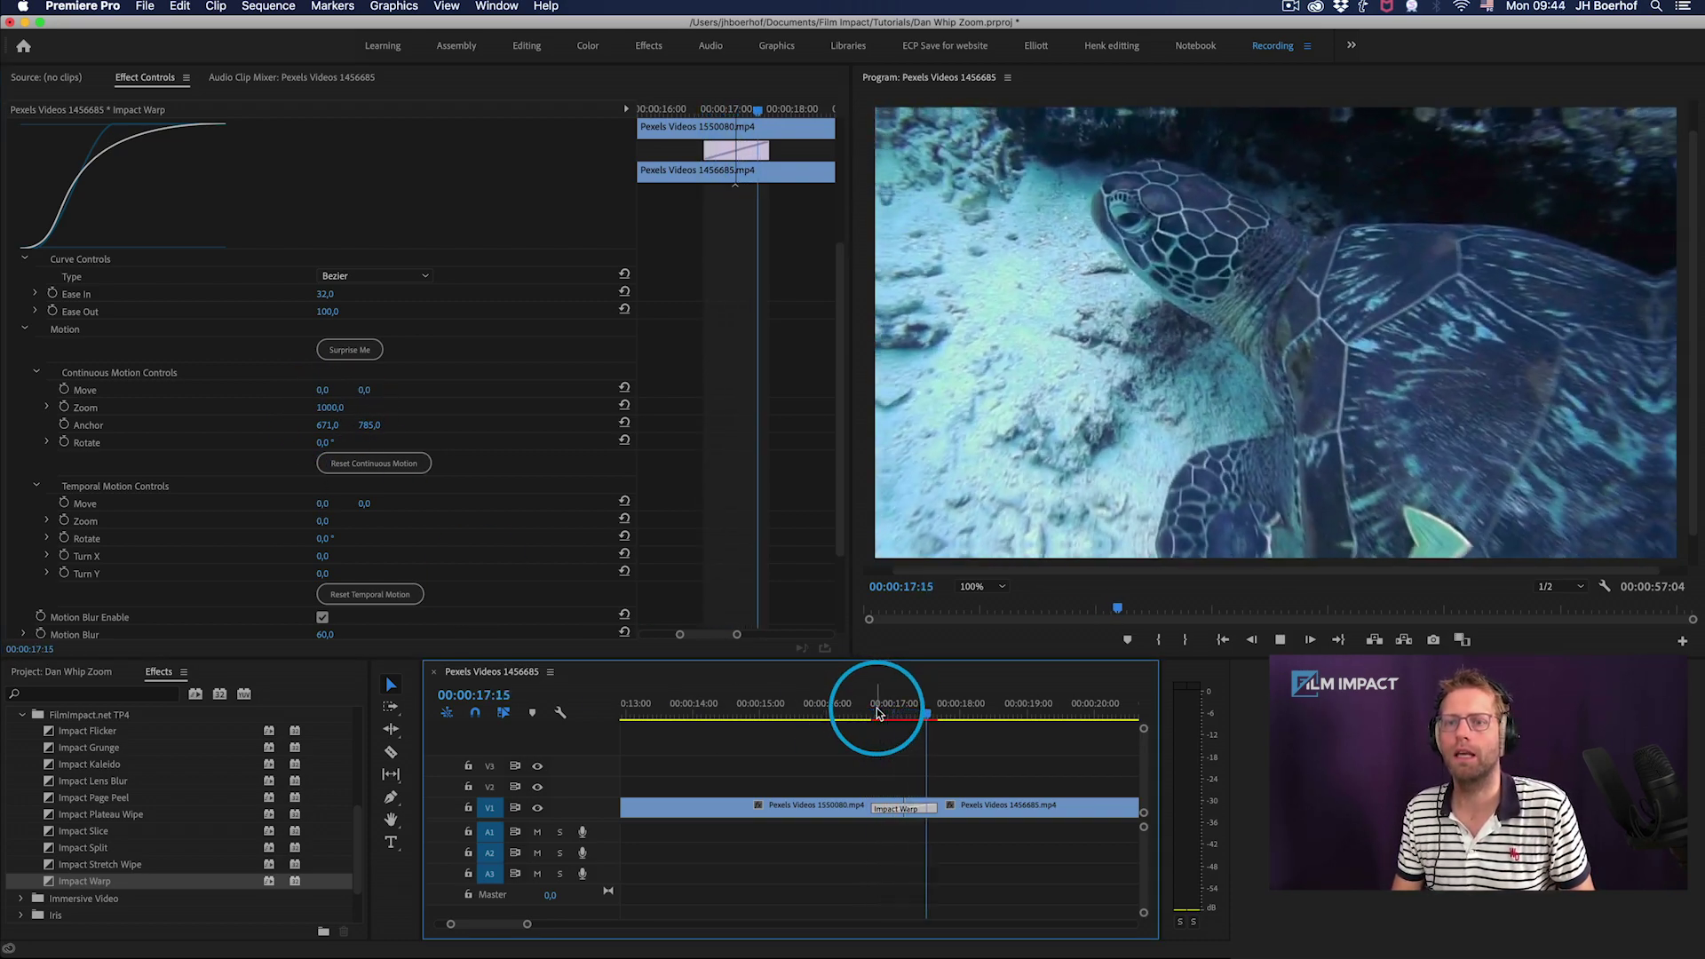
# - Give Impact Warp a continuous rotation of -93° and play it from before the cut
pyautogui.click(883, 711)
pyautogui.moveTo(886, 708); pyautogui.dragTo(909, 708)
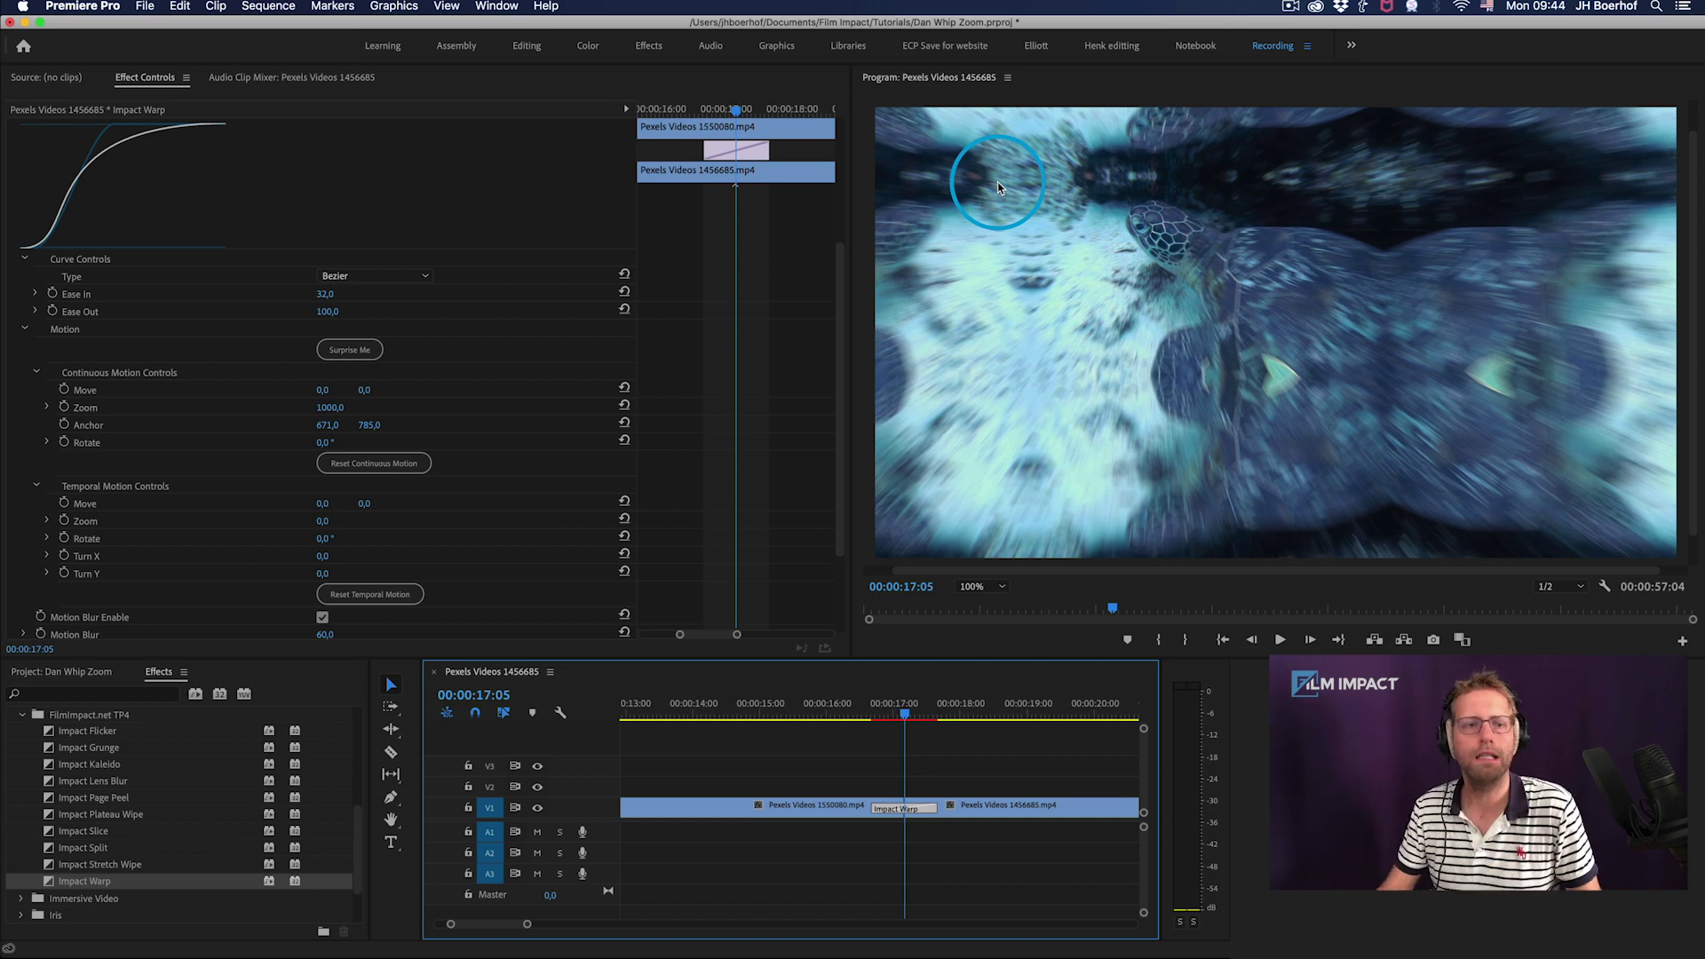
pyautogui.moveTo(325, 407); pyautogui.dragTo(313, 440)
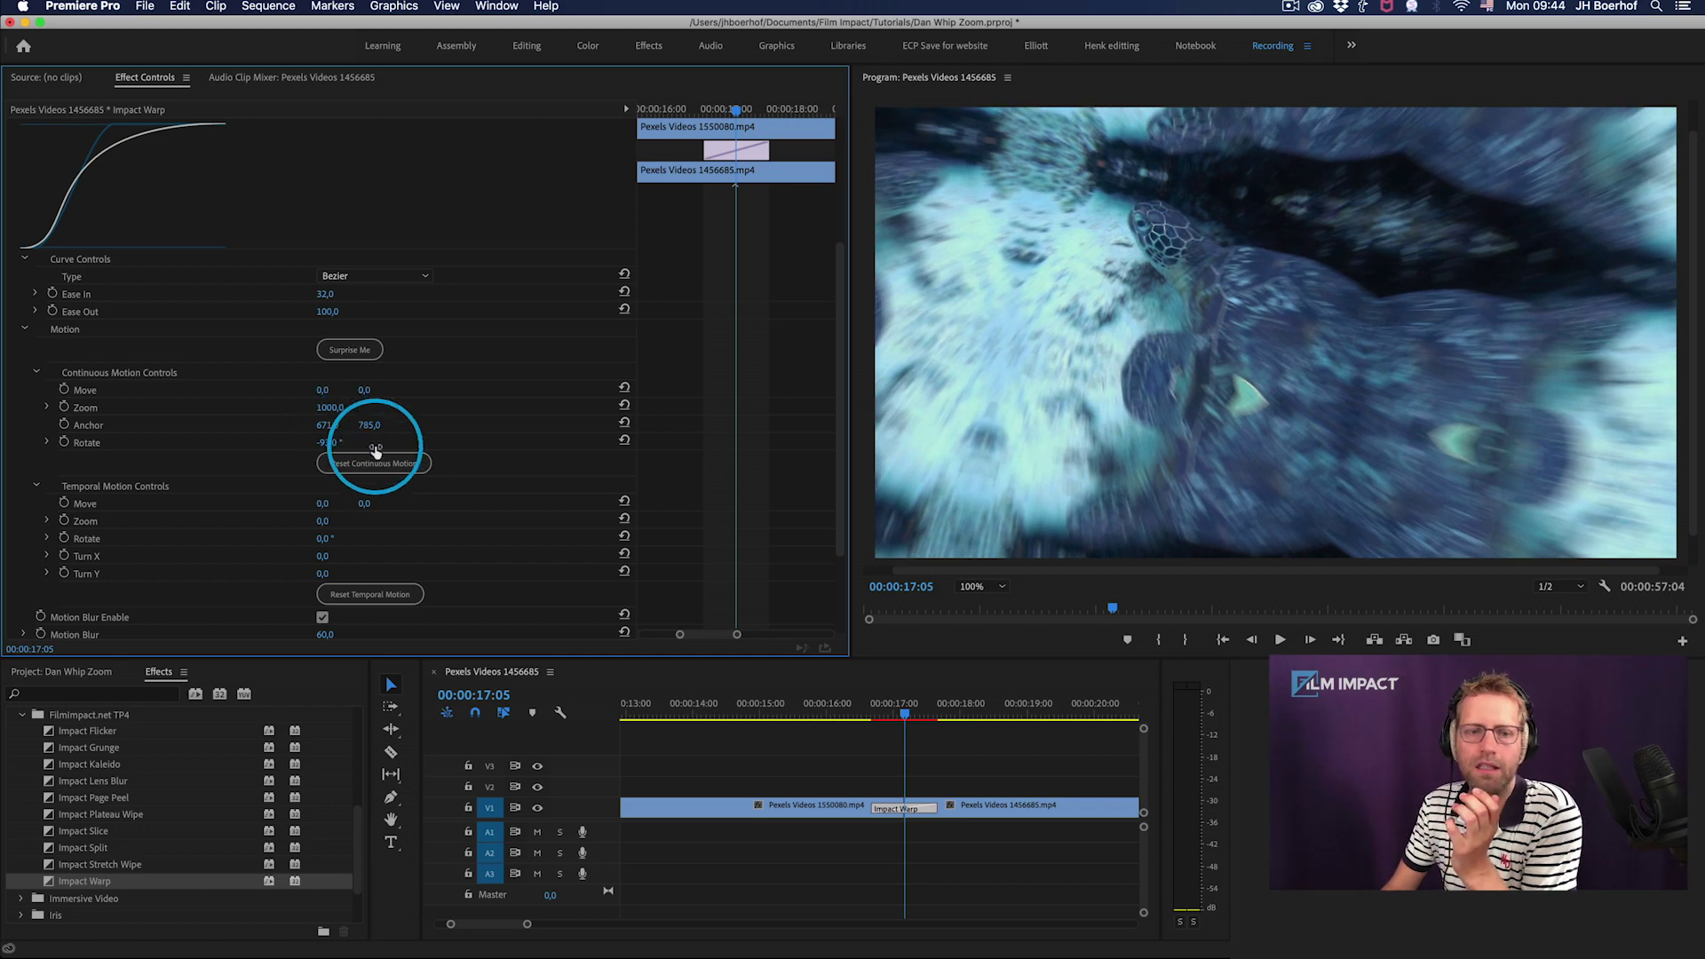
pyautogui.click(866, 704)
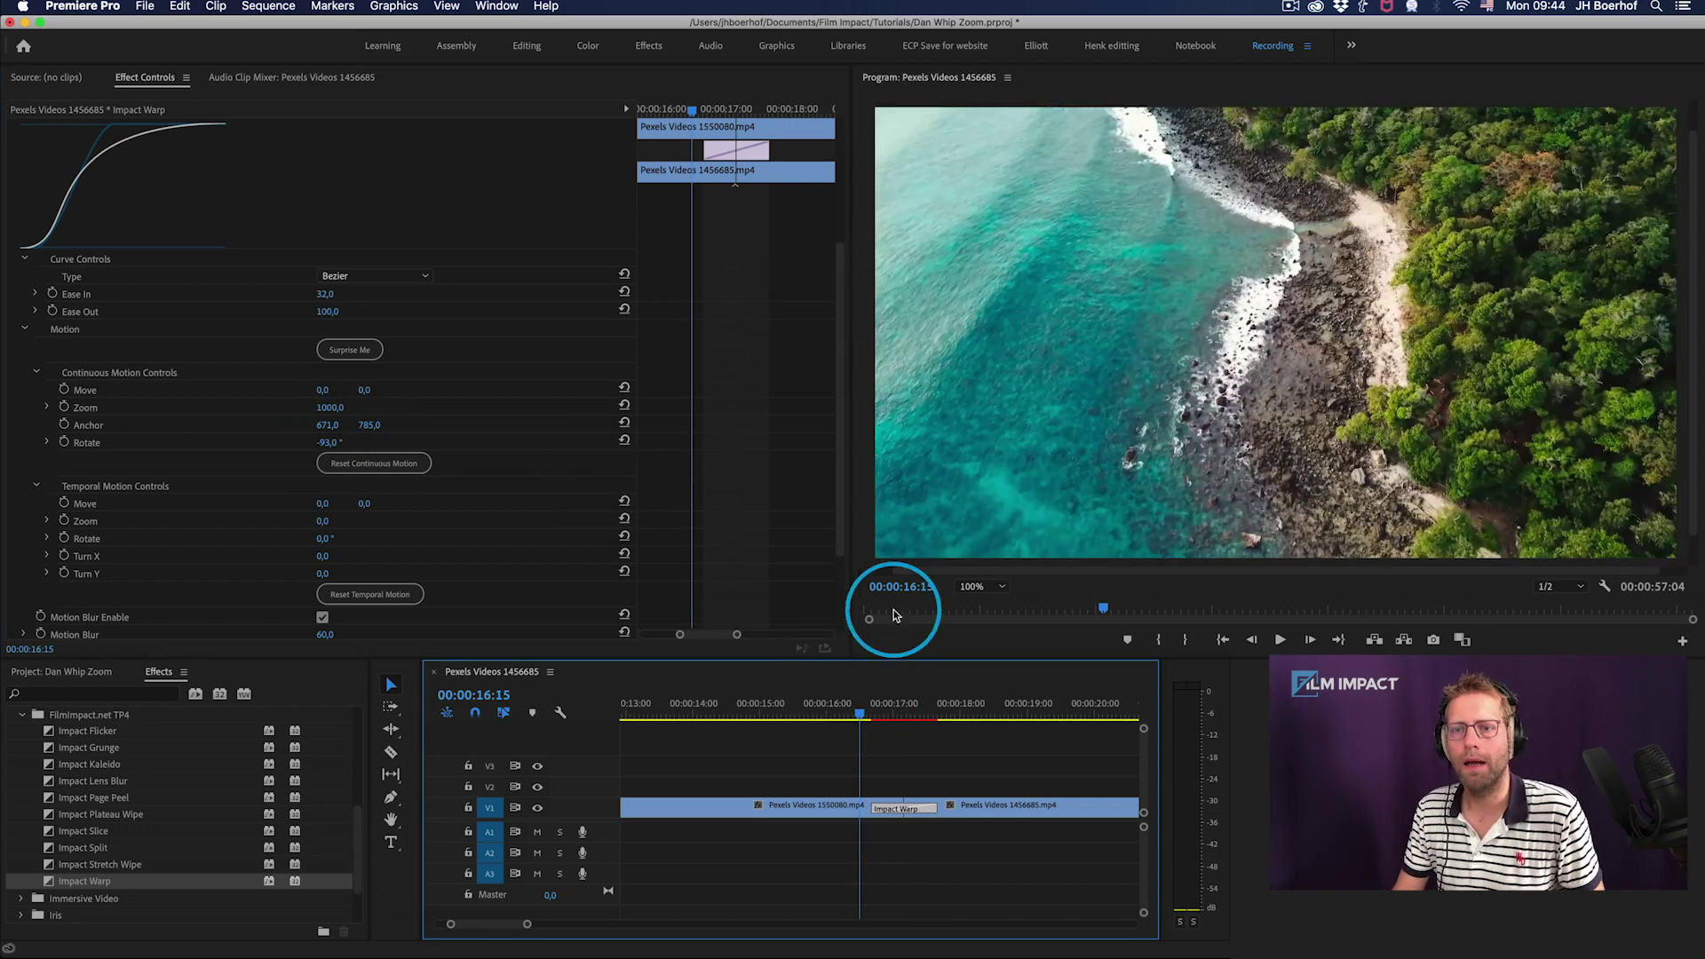
pyautogui.press('space')
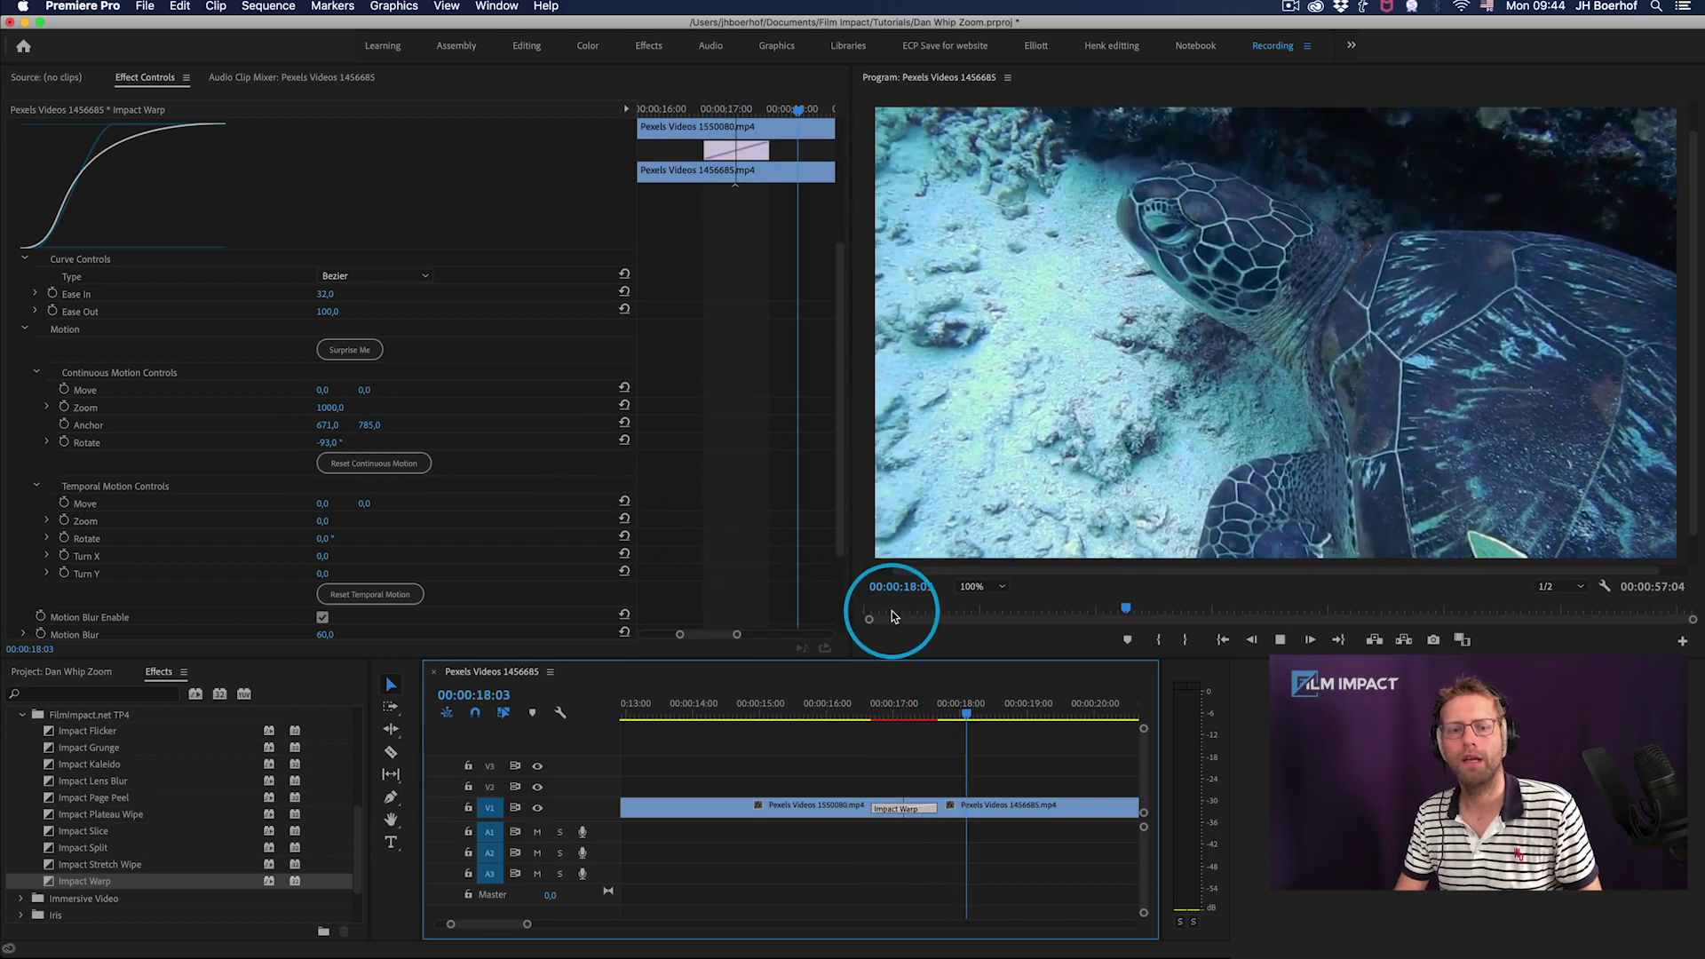
pyautogui.moveTo(870, 705)
pyautogui.mouseDown()
pyautogui.moveTo(912, 704)
pyautogui.moveTo(893, 707)
pyautogui.mouseUp()
# - Raise Impact Warp's Motion Blur from 60 to 100 and play the blurrier transition
pyautogui.scroll(-3, 484, 541)
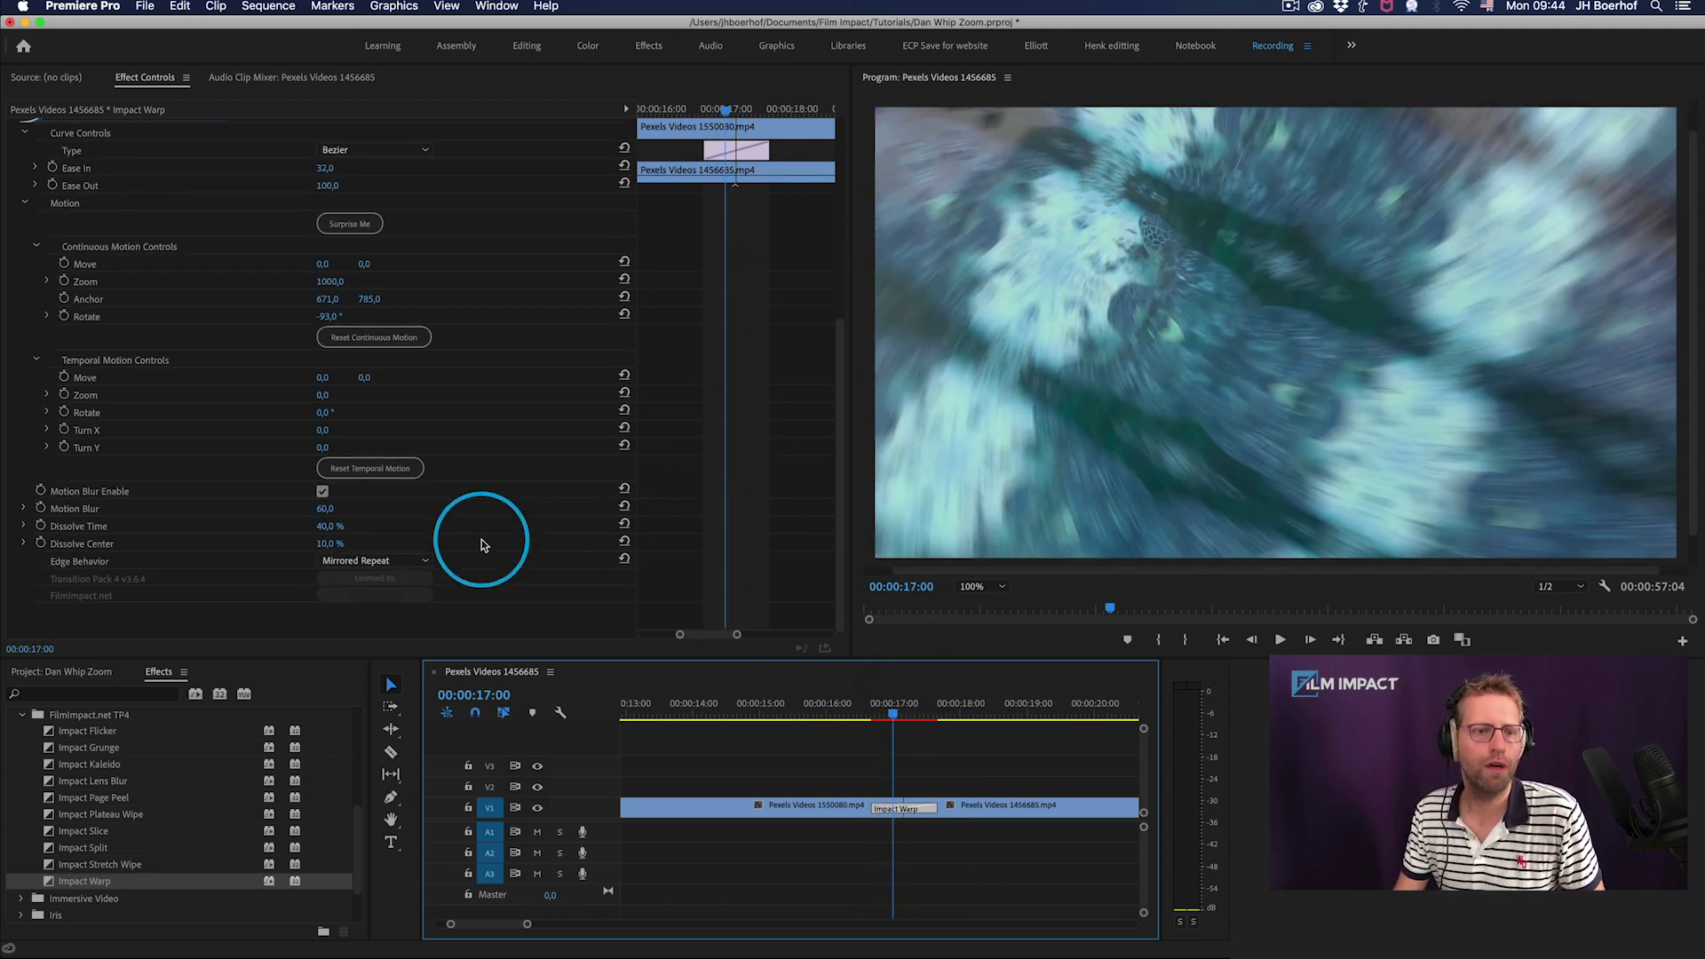
pyautogui.click(320, 509)
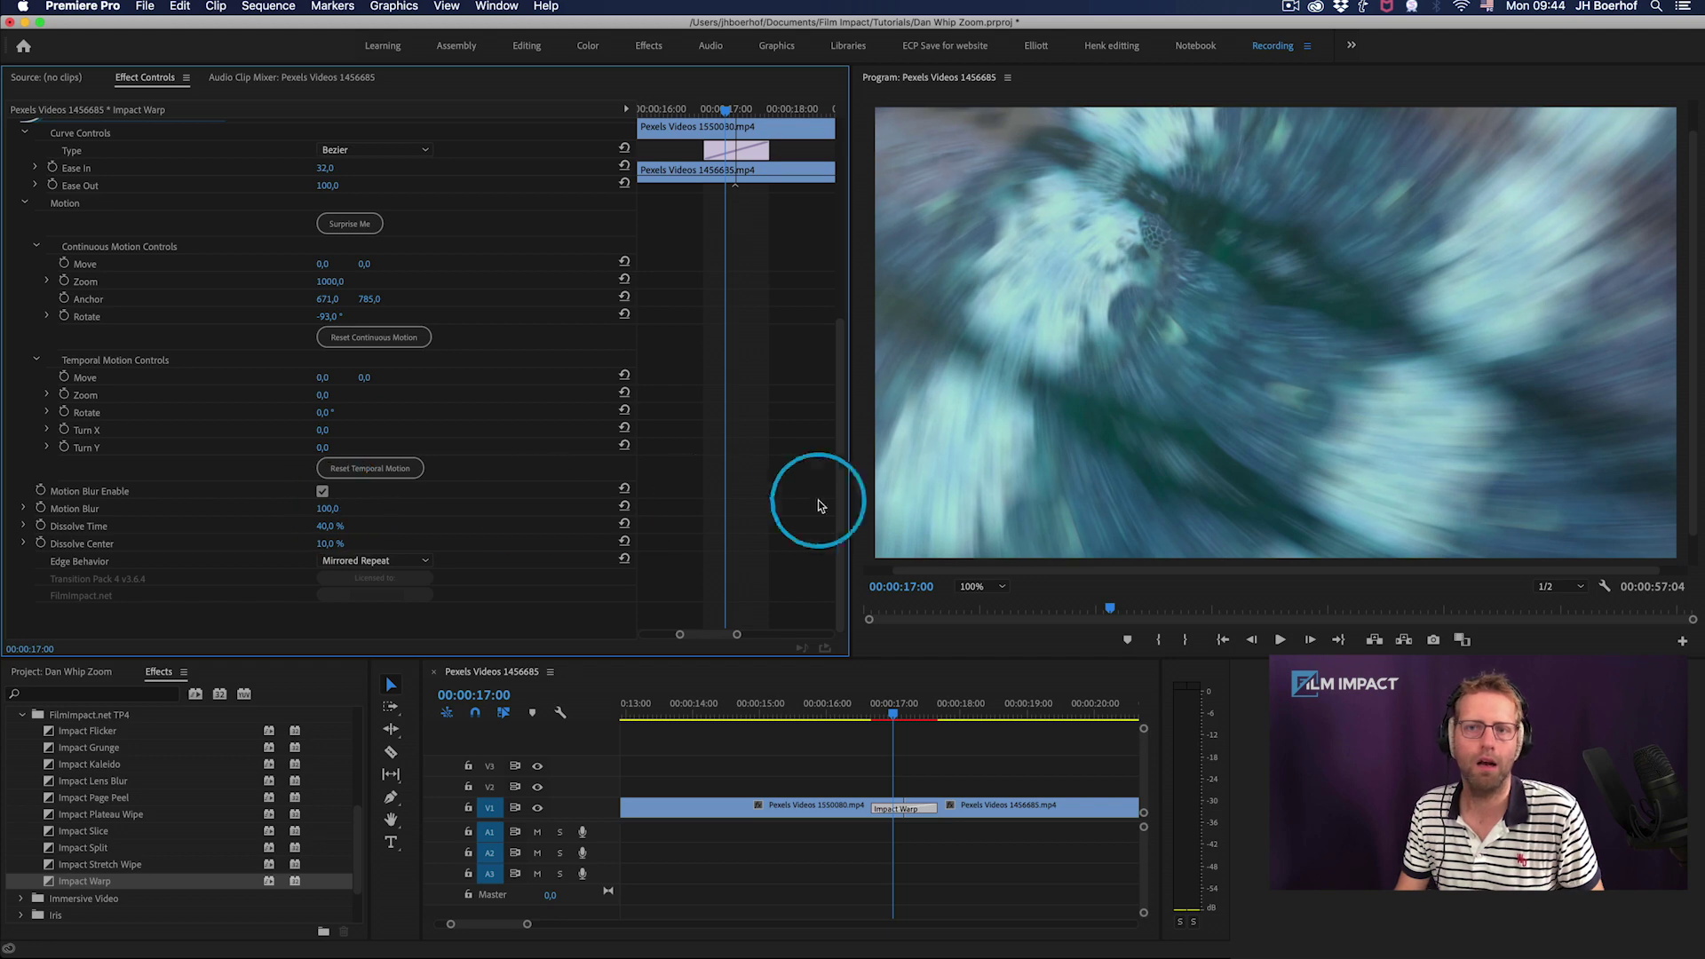
pyautogui.moveTo(898, 711)
pyautogui.mouseDown()
pyautogui.moveTo(856, 705)
pyautogui.moveTo(911, 704)
pyautogui.moveTo(894, 704)
pyautogui.mouseUp()
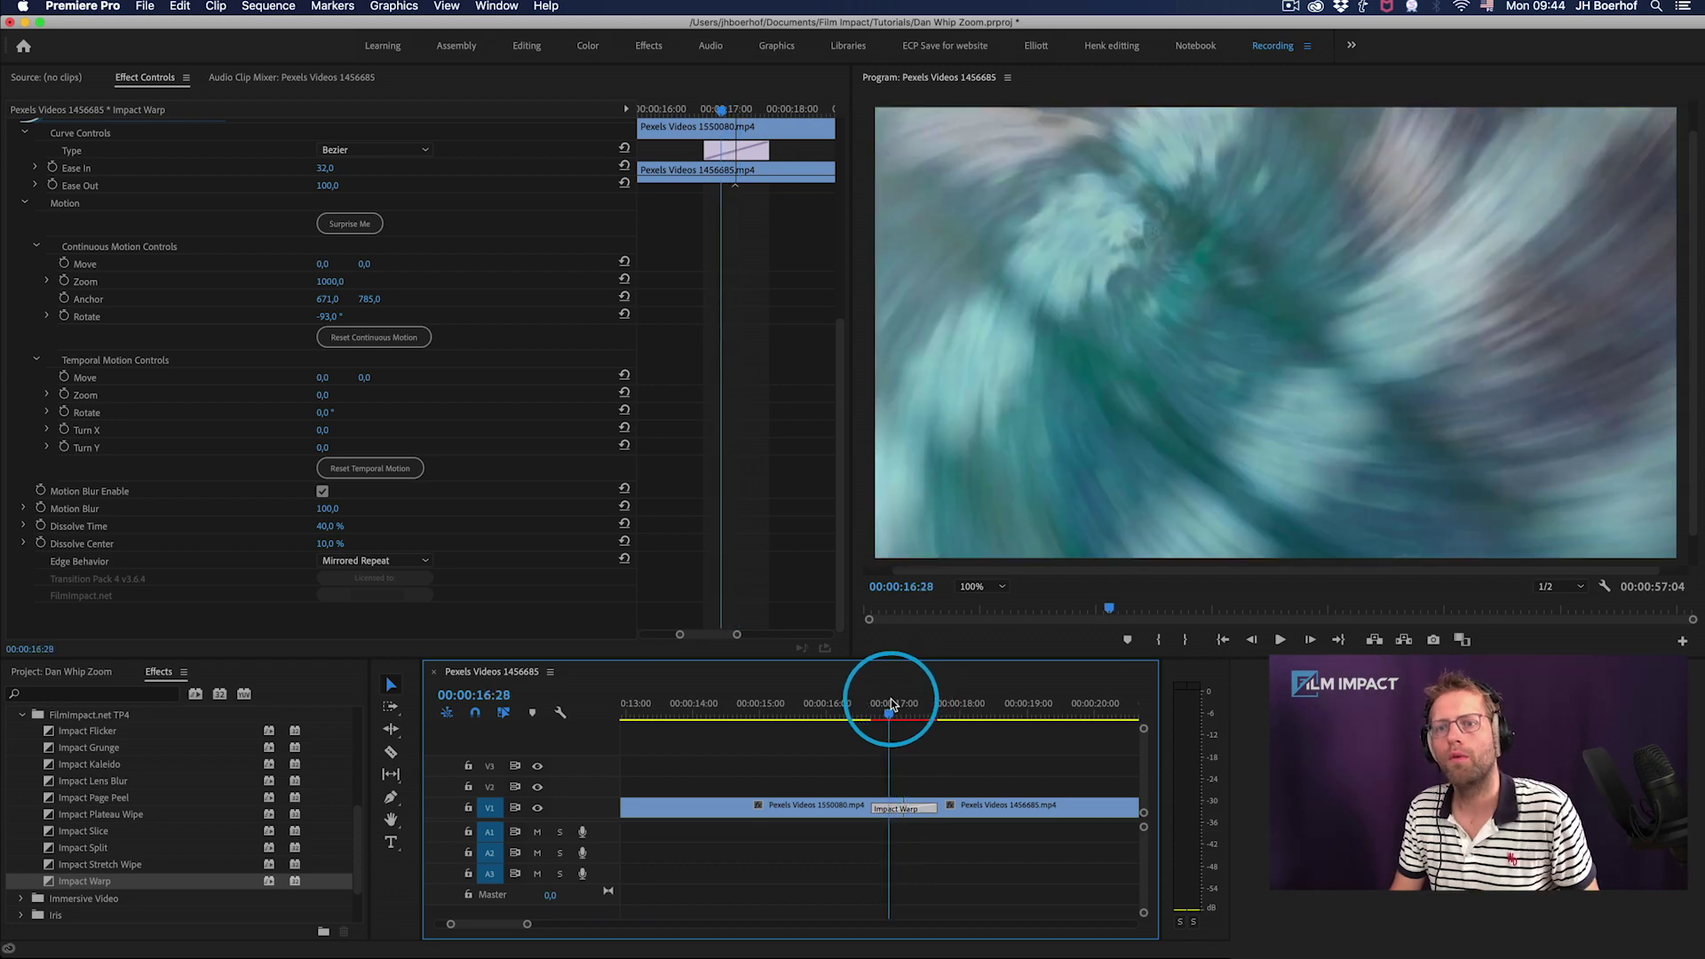
pyautogui.press('space')
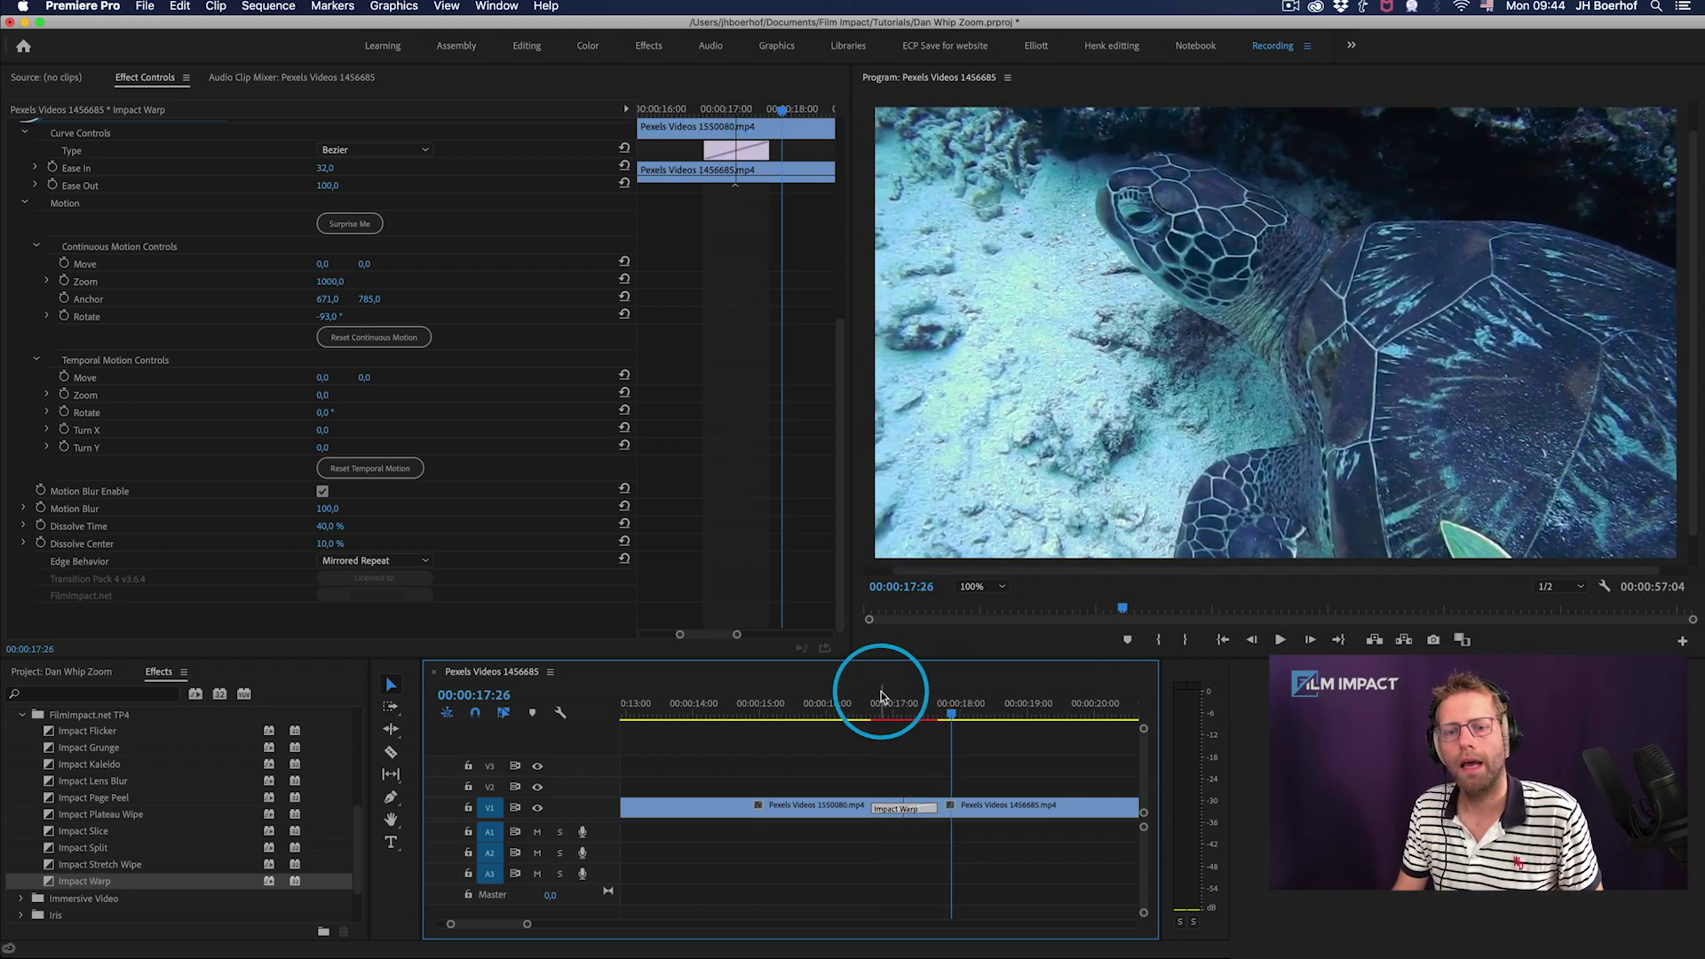
pyautogui.moveTo(882, 697)
pyautogui.mouseDown()
pyautogui.moveTo(905, 692)
pyautogui.moveTo(891, 704)
pyautogui.mouseUp()
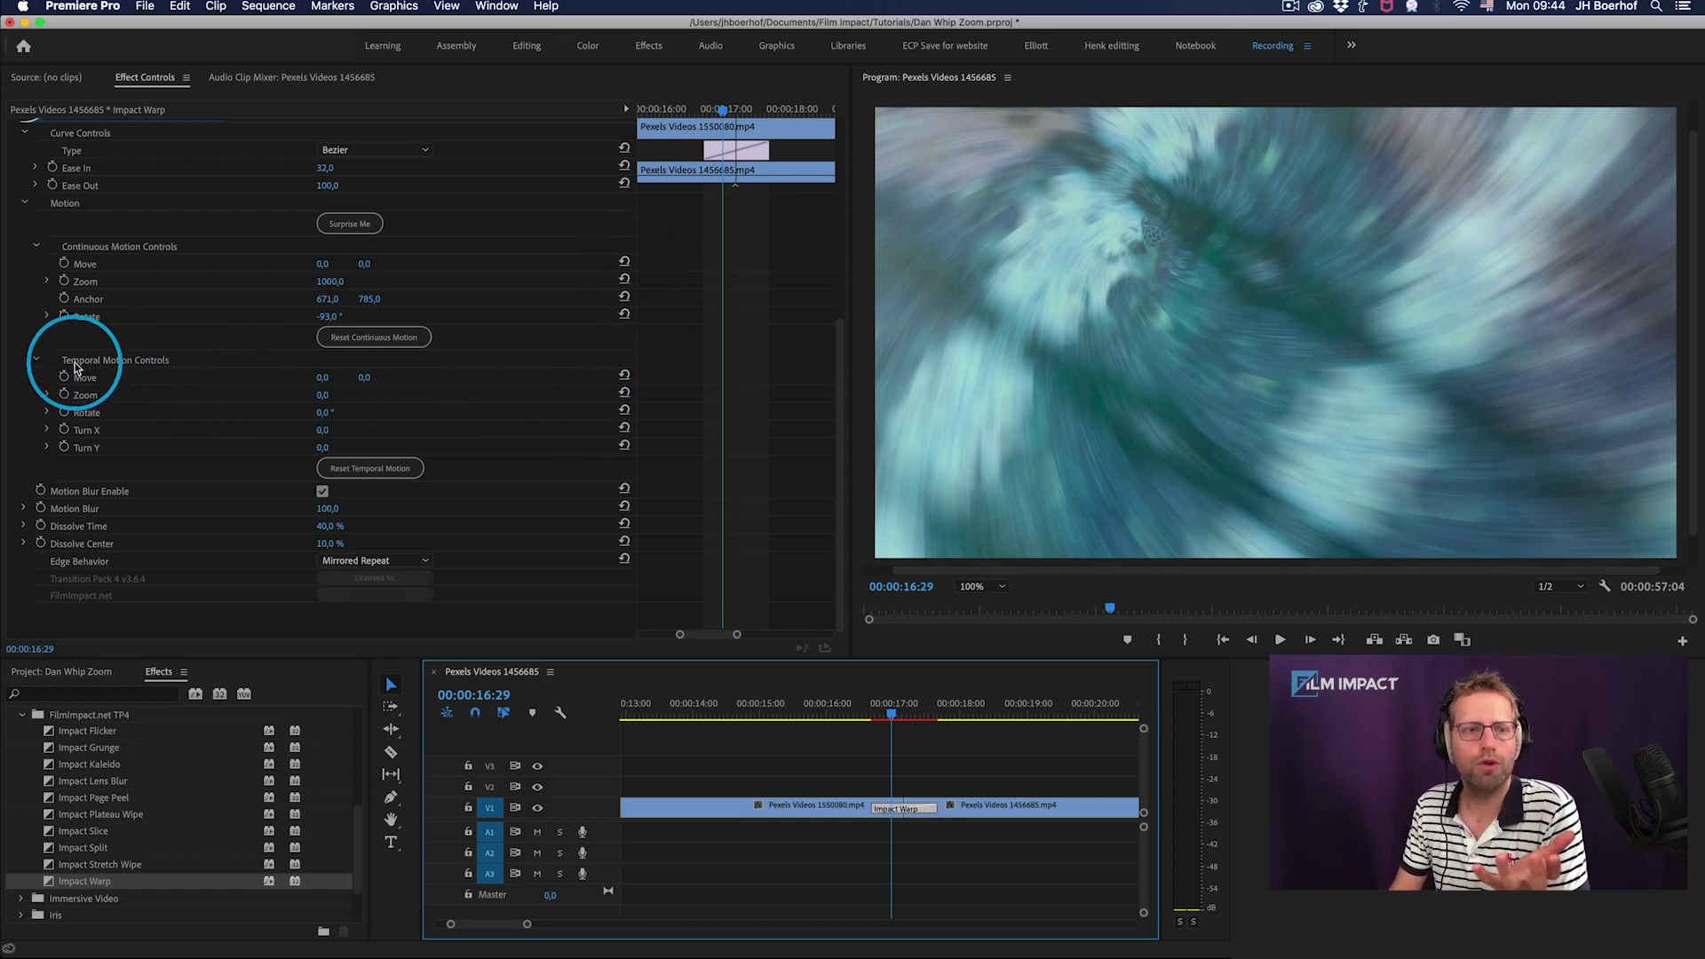
# - Set Temporal Zoom to 431 and replay the transition several times to review the surge
pyautogui.click(322, 393)
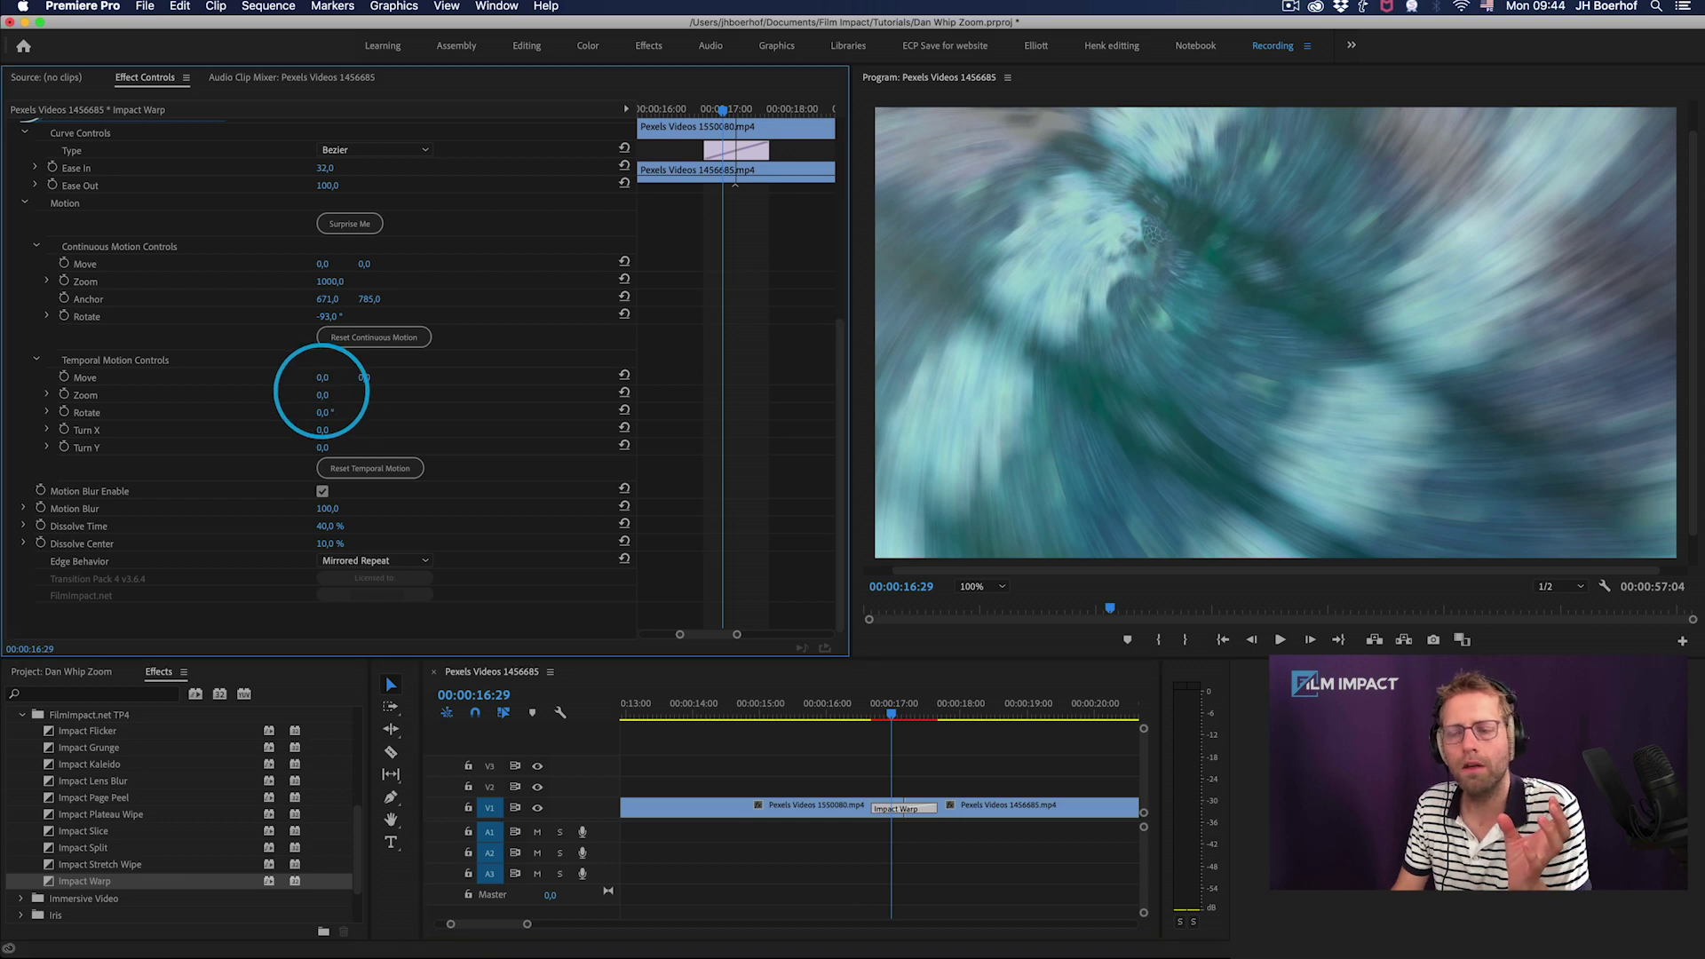
pyautogui.moveTo(321, 393); pyautogui.dragTo(347, 394)
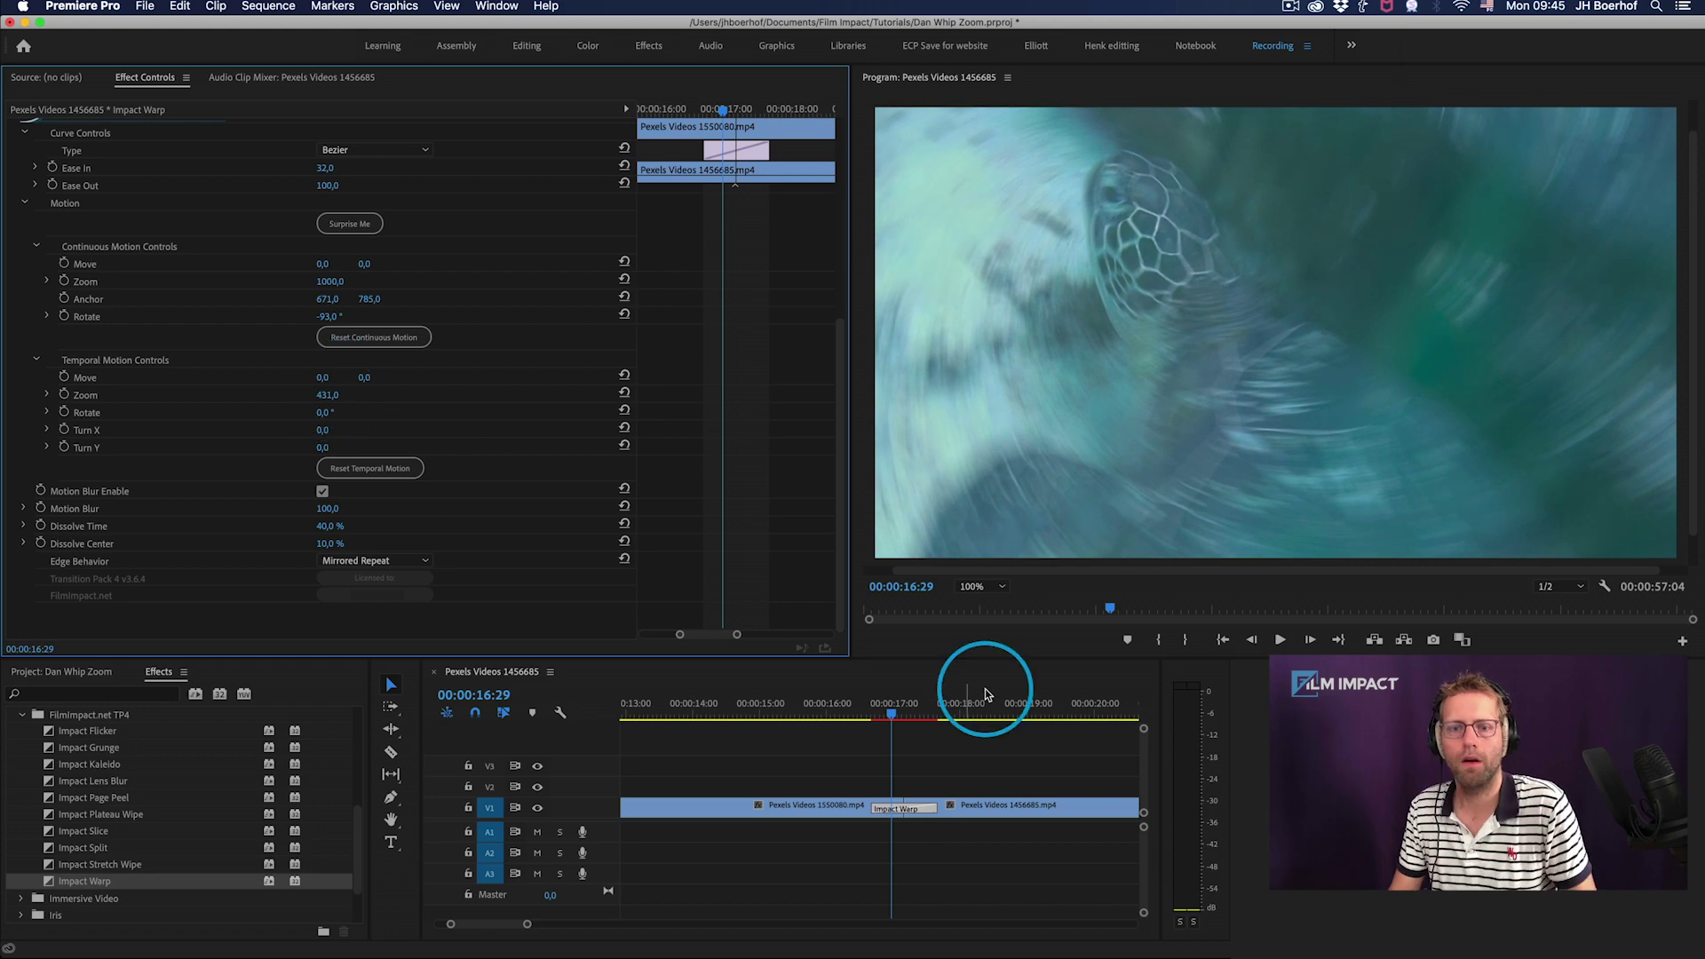
pyautogui.click(877, 719)
pyautogui.press('space')
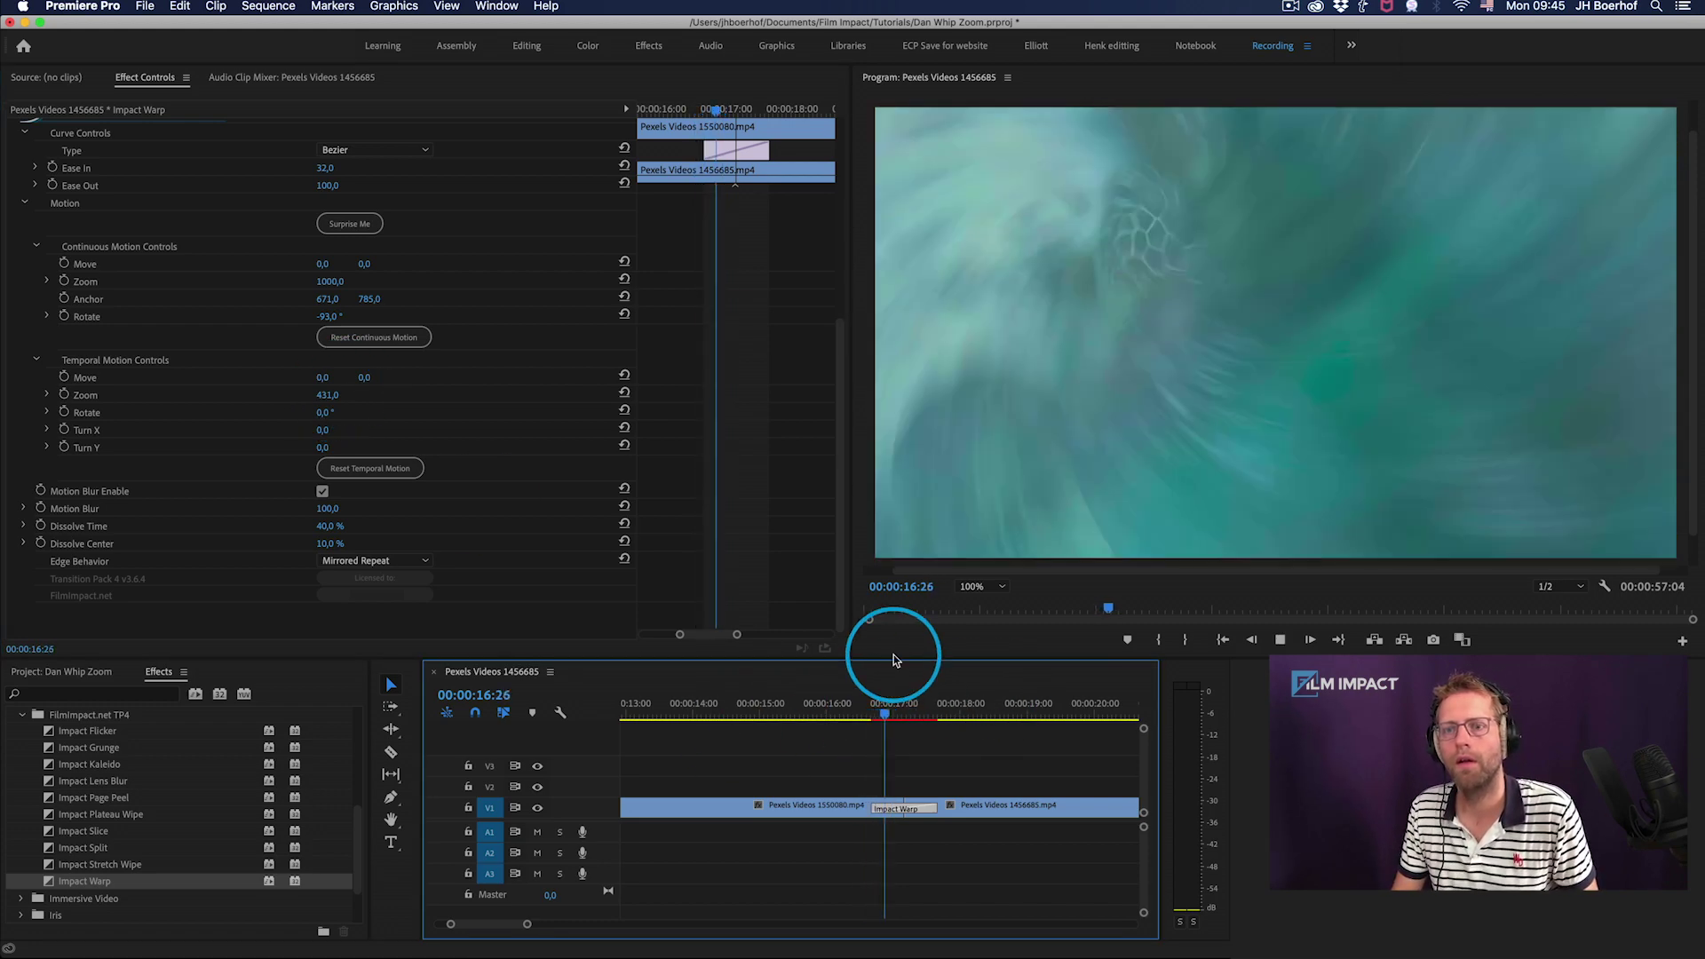
pyautogui.click(867, 701)
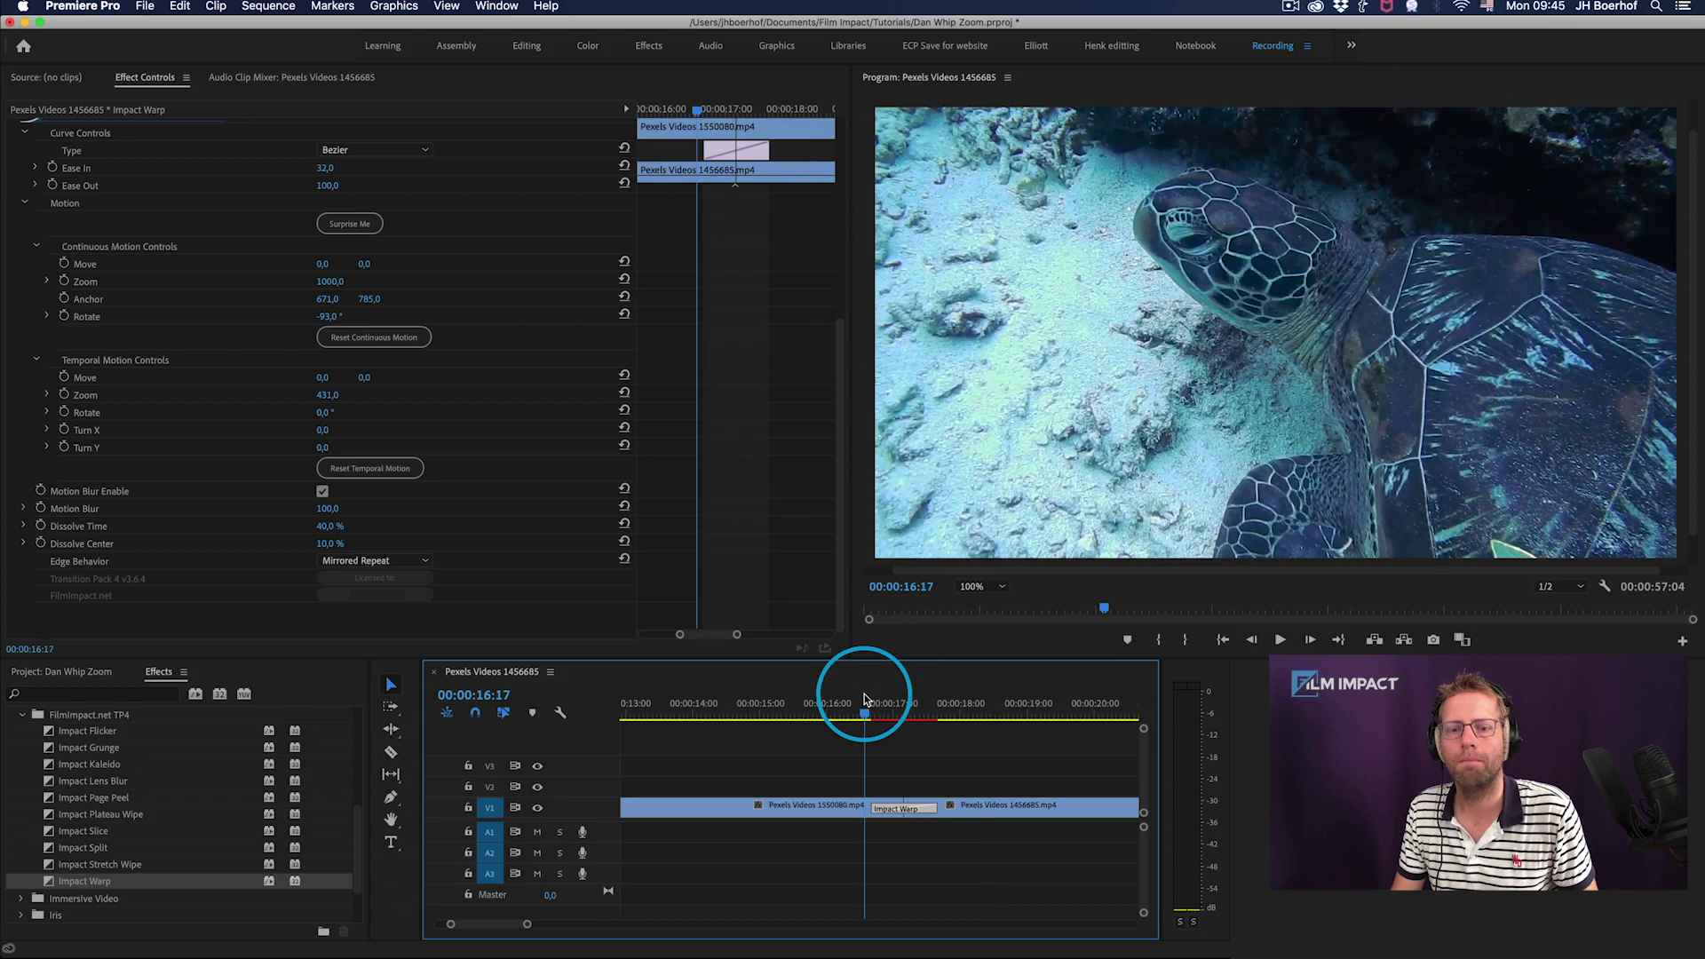
pyautogui.press('space')
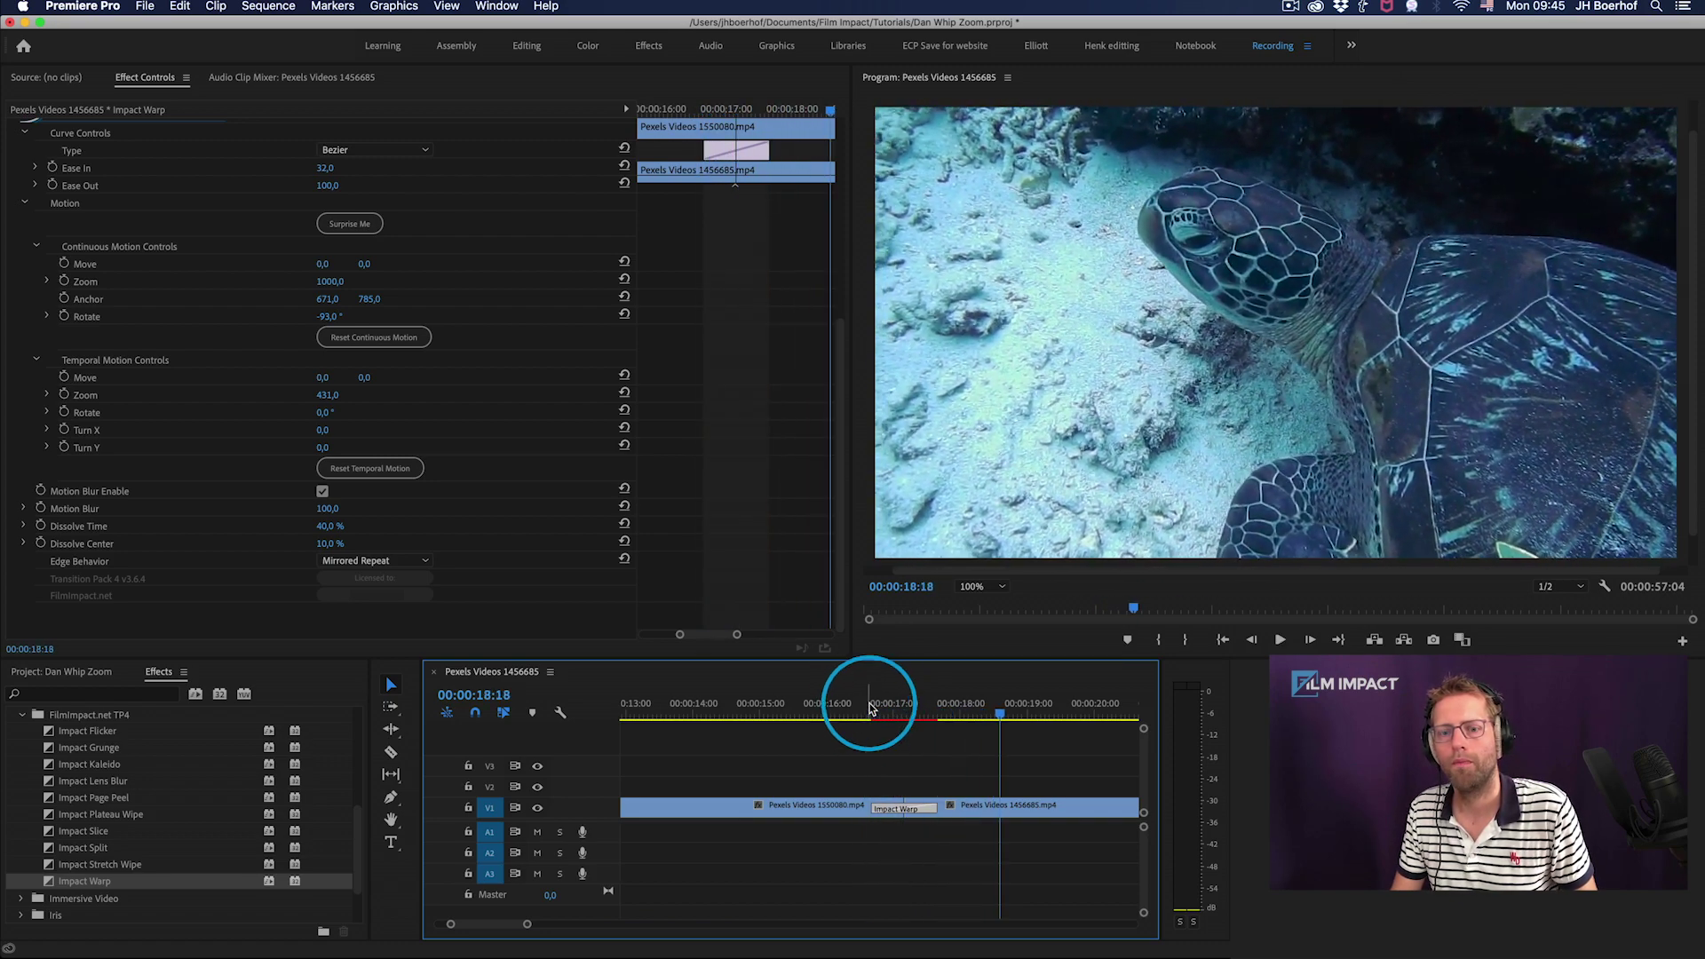
pyautogui.moveTo(868, 702)
pyautogui.mouseDown()
pyautogui.moveTo(907, 704)
pyautogui.moveTo(875, 706)
pyautogui.mouseUp()
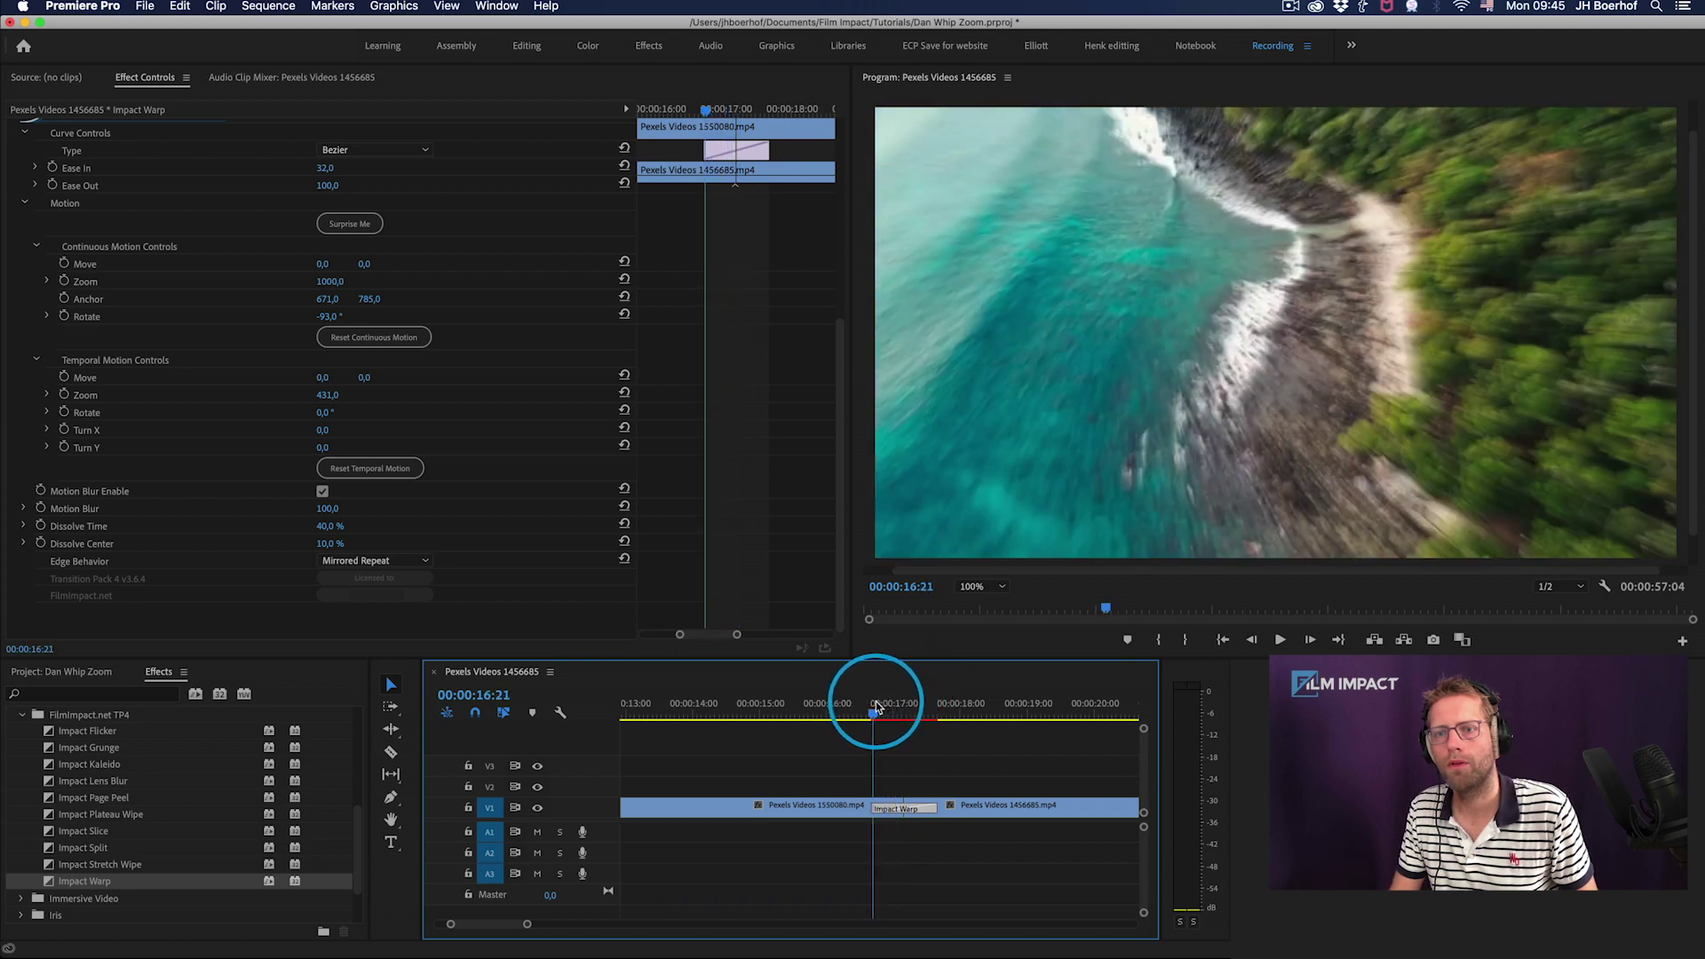
pyautogui.press('space')
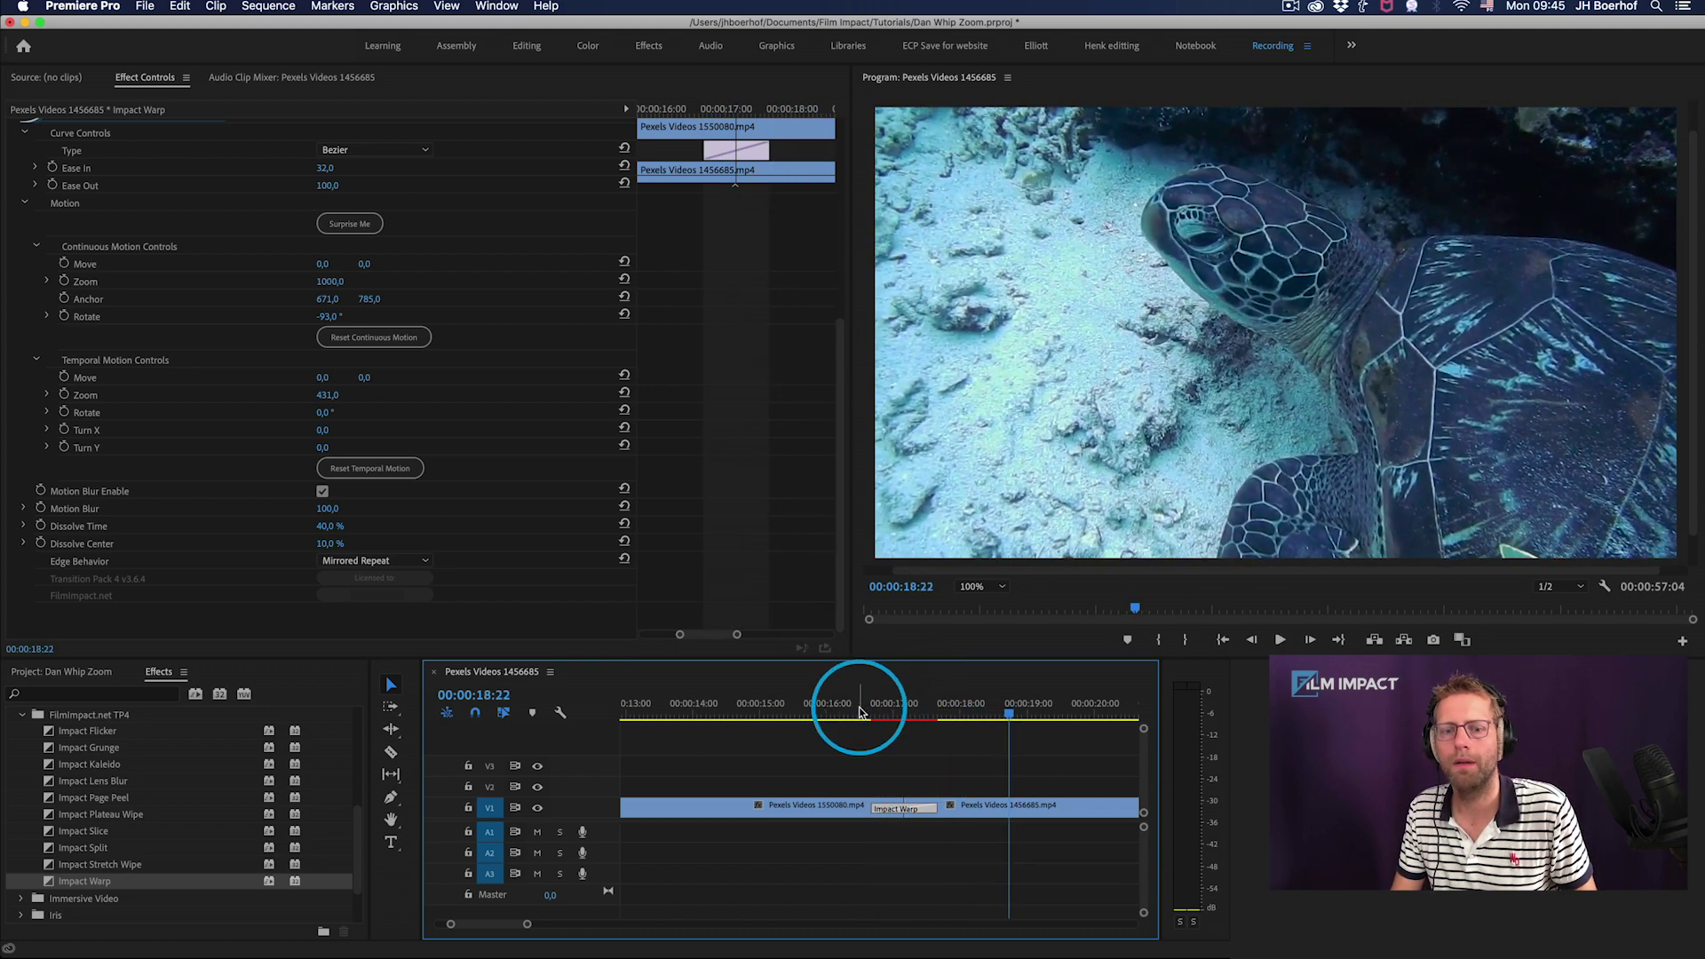
pyautogui.moveTo(860, 705); pyautogui.dragTo(902, 707)
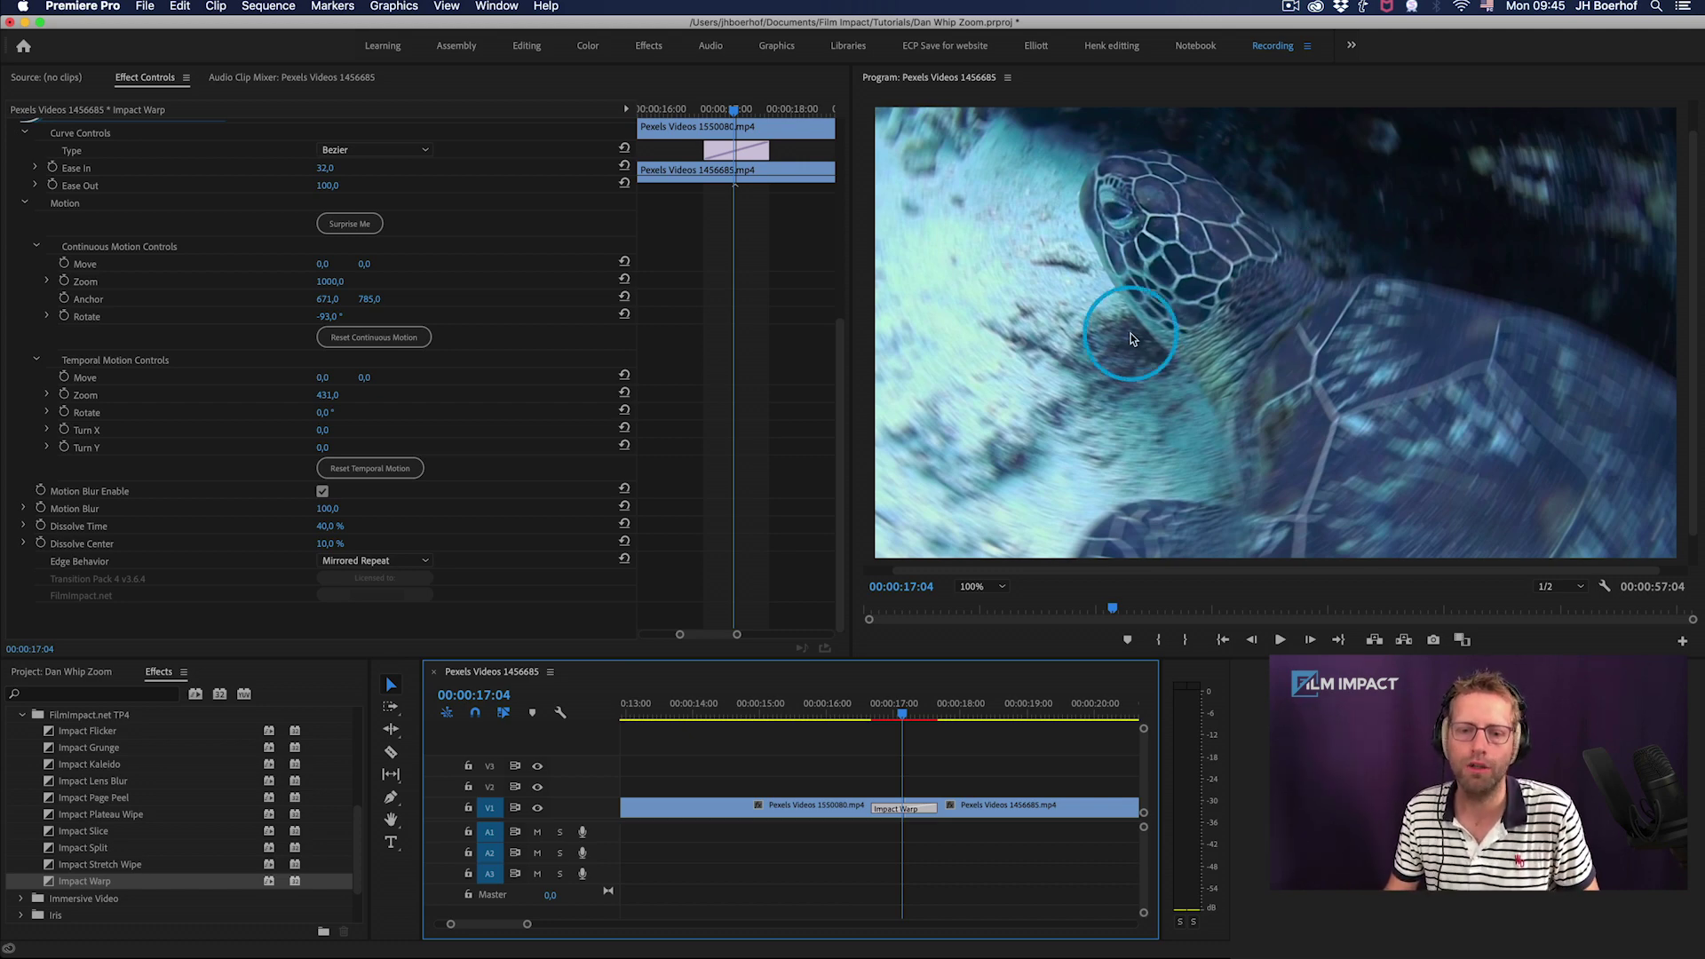
pyautogui.click(862, 707)
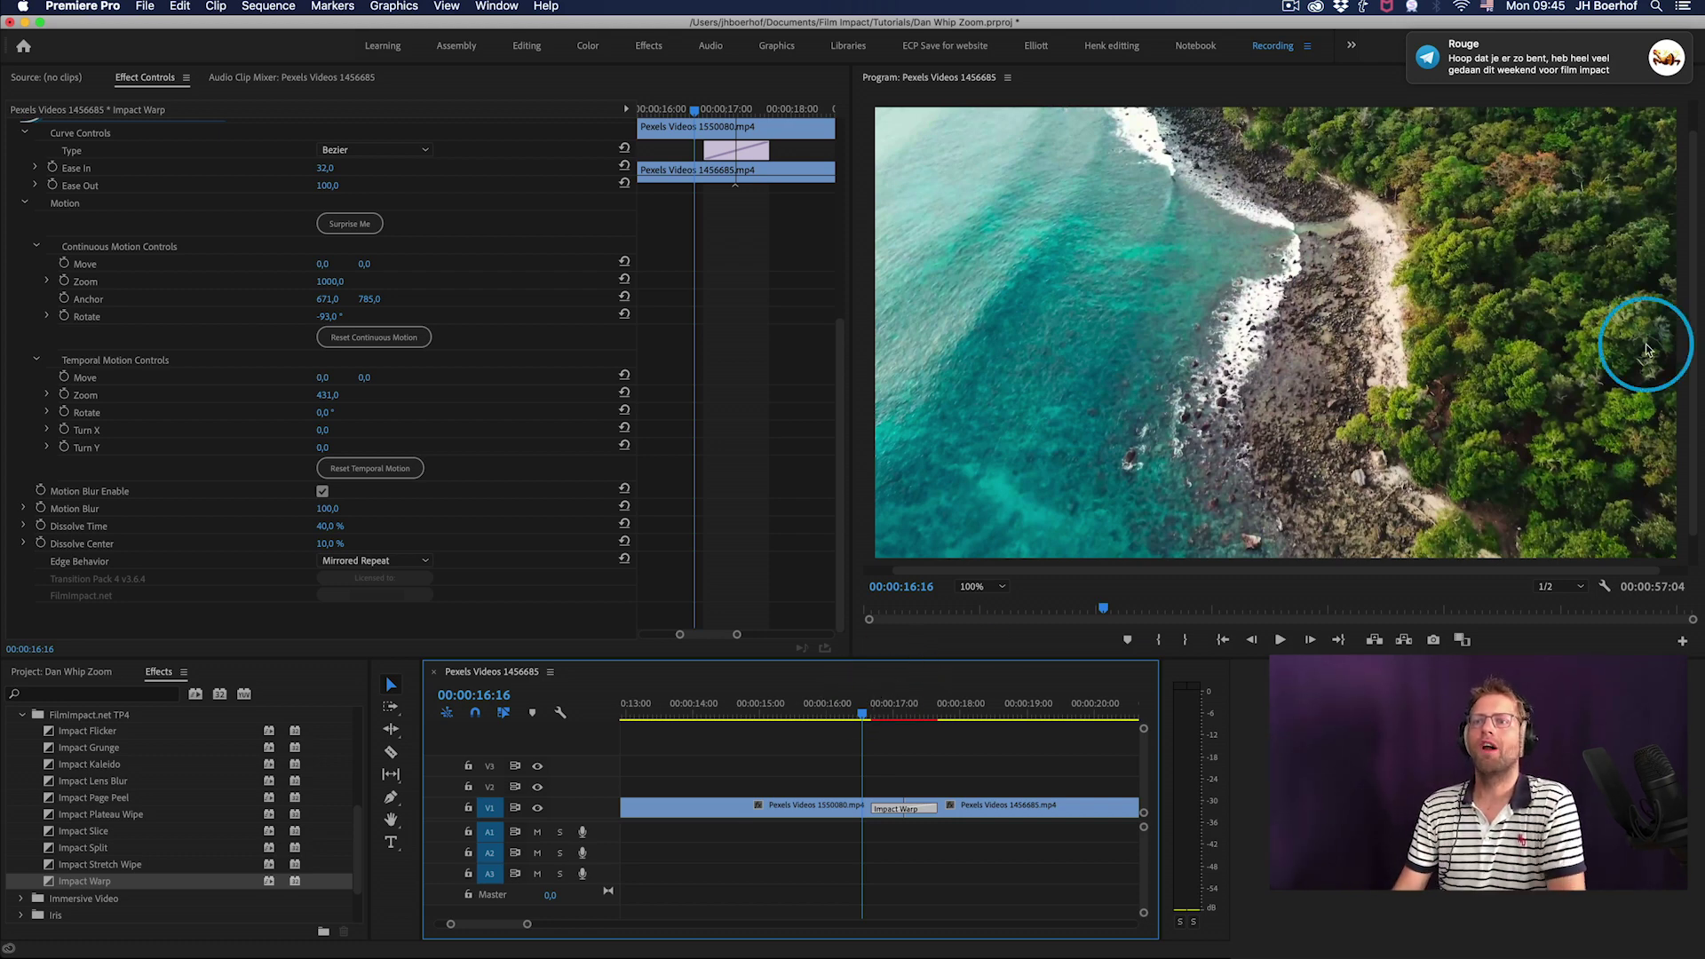
pyautogui.moveTo(1523, 47)
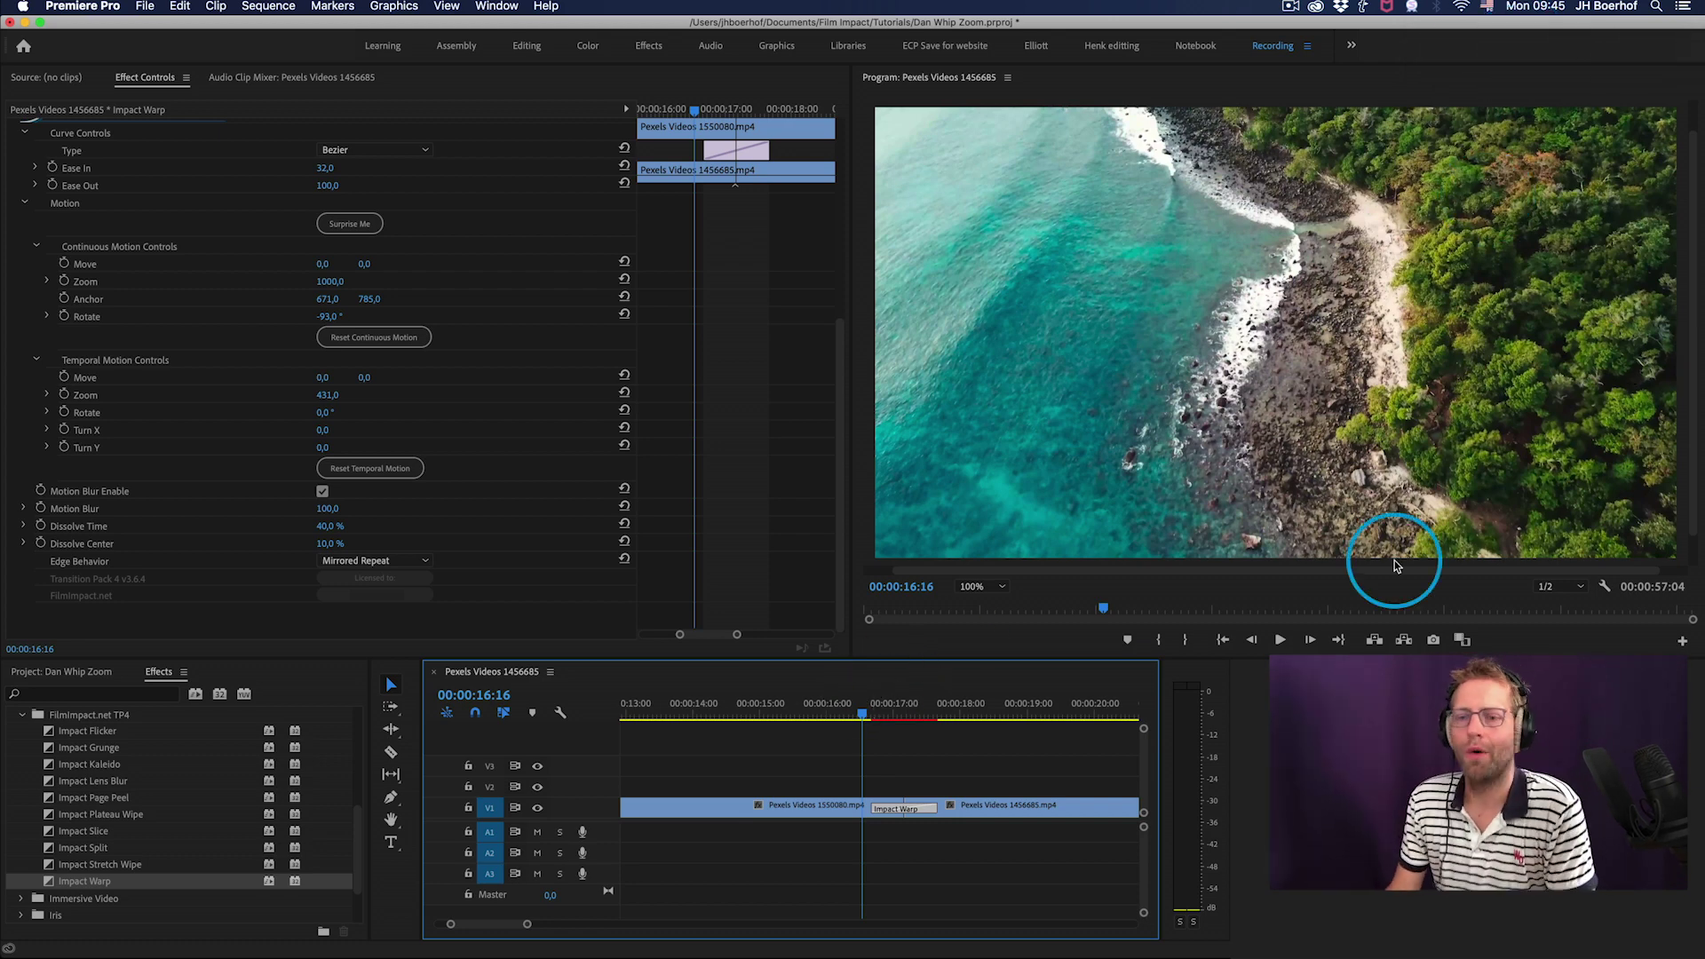